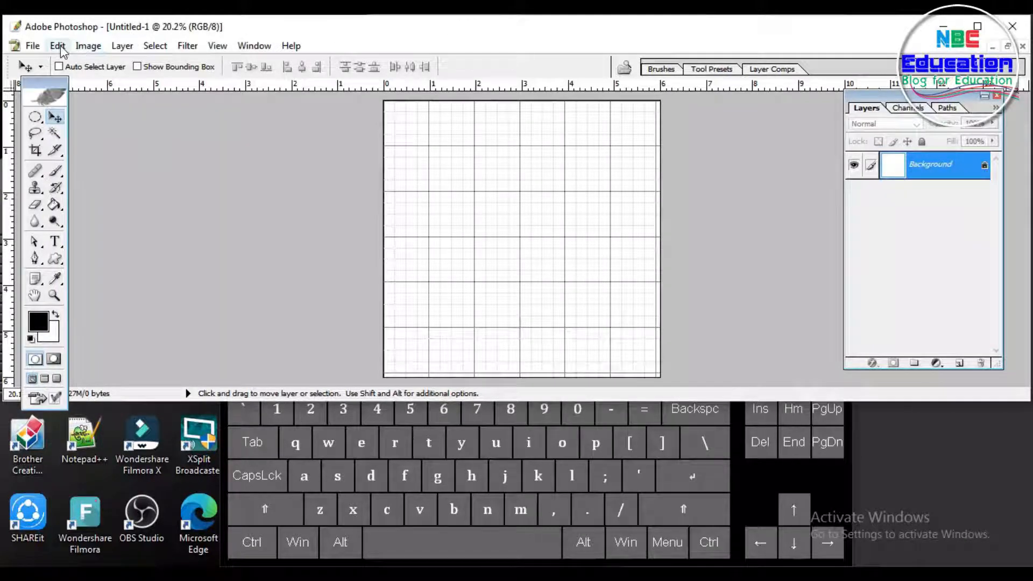
- Check the document's pixel dimensions, print size and resolution in the Image Size settings
left_click(98, 49)
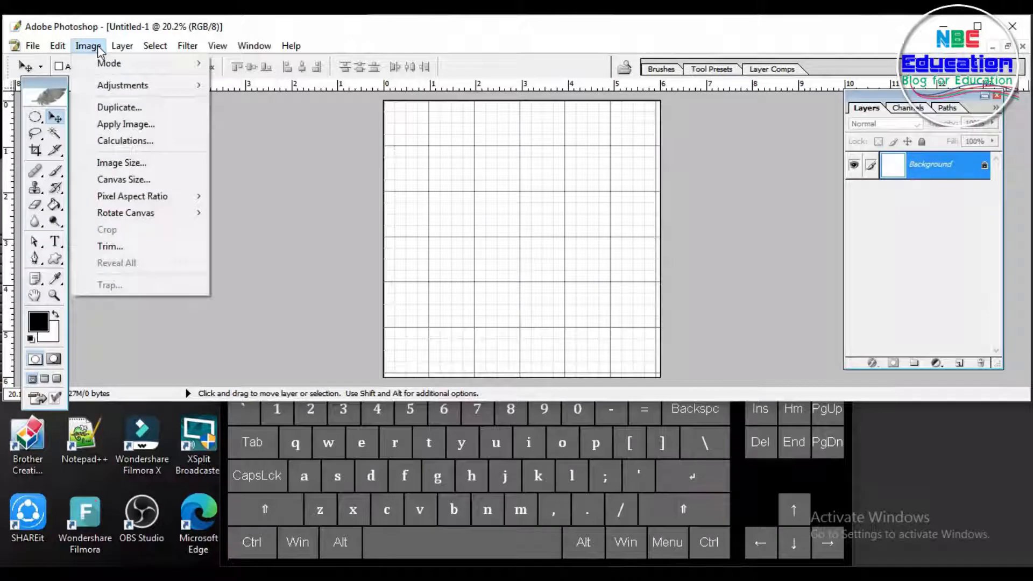
left_click(119, 163)
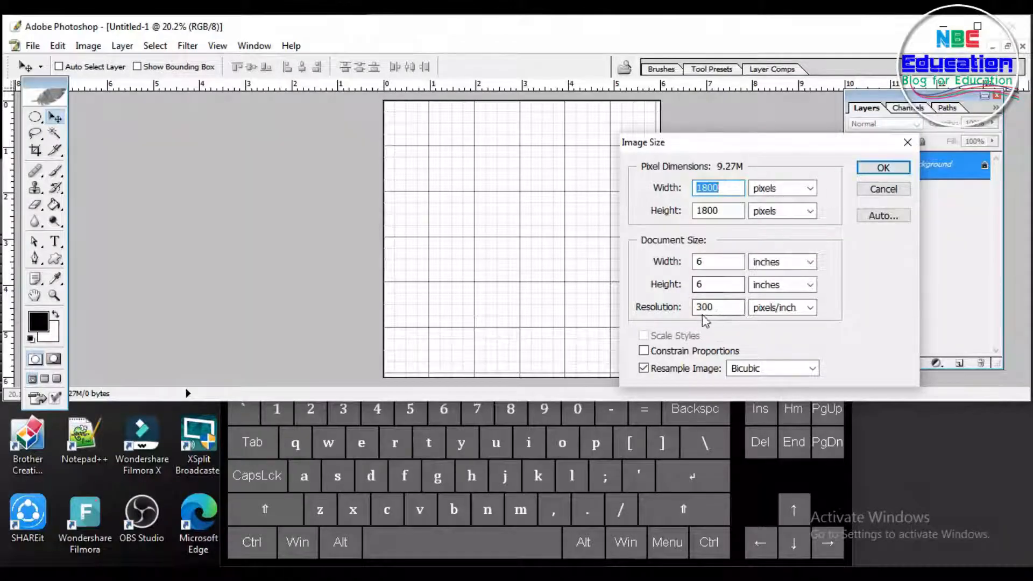
left_click(874, 171)
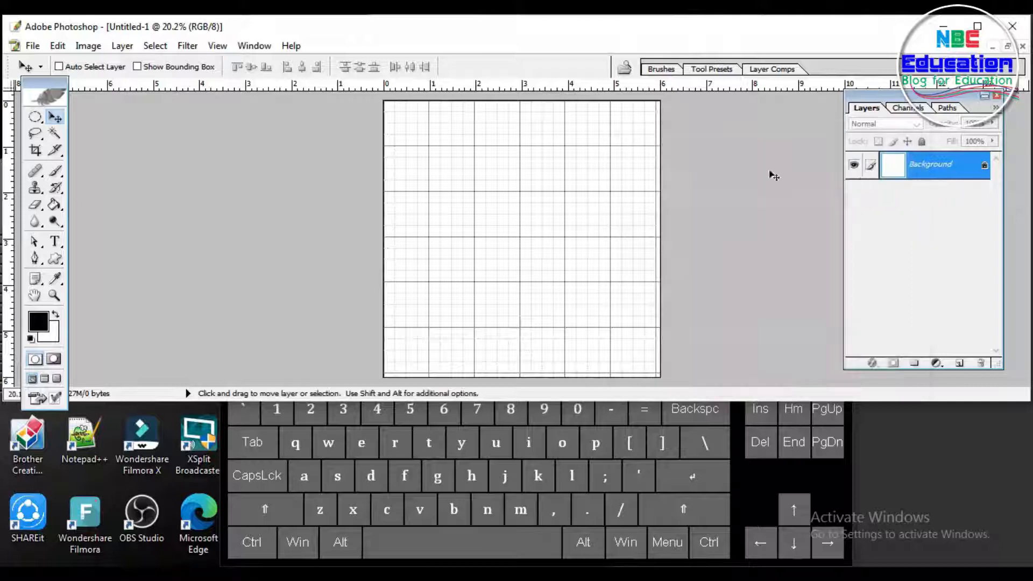
- Place vertical and horizontal guides at the 1, 3 and 5 inch marks on the canvas
left_click_drag(51, 88, 64, 92)
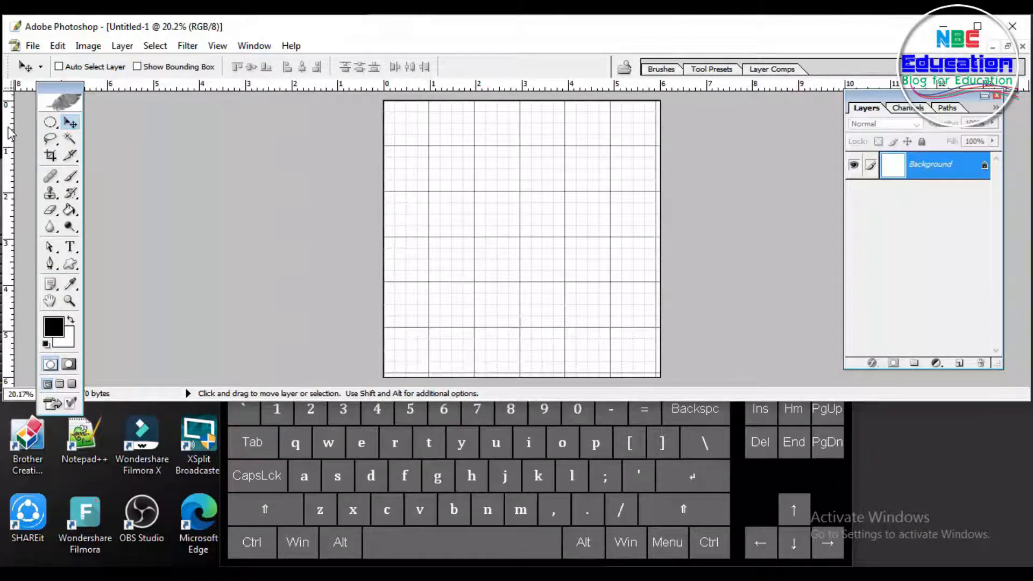
left_click_drag(14, 126, 431, 182)
left_click_drag(444, 91, 443, 146)
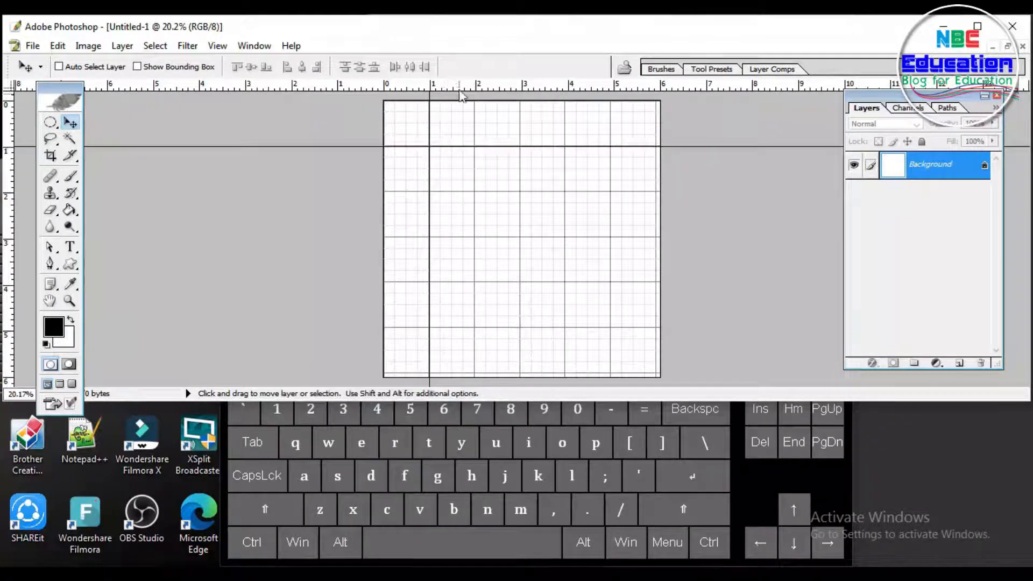
left_click_drag(460, 79, 482, 328)
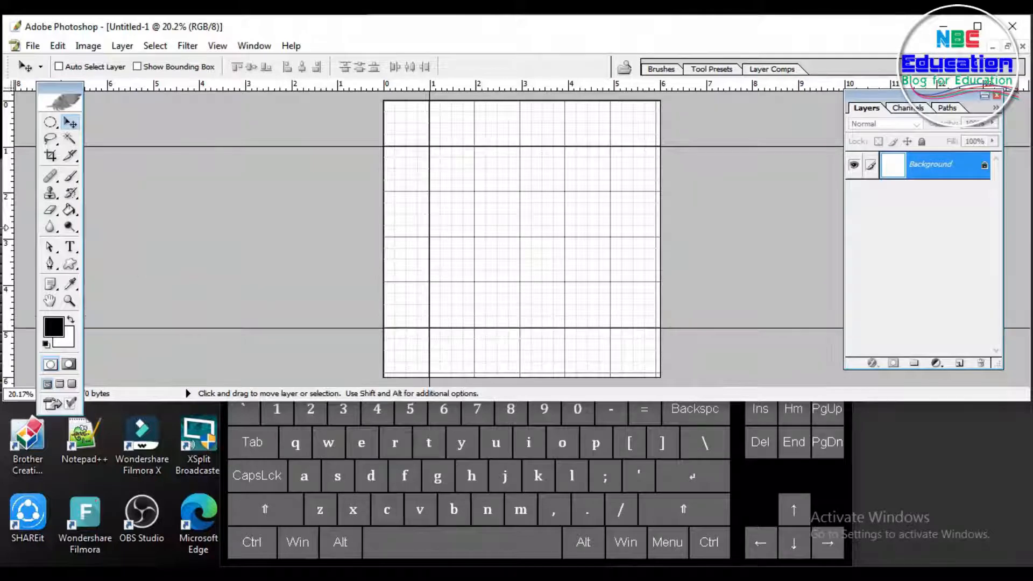
left_click_drag(13, 226, 612, 291)
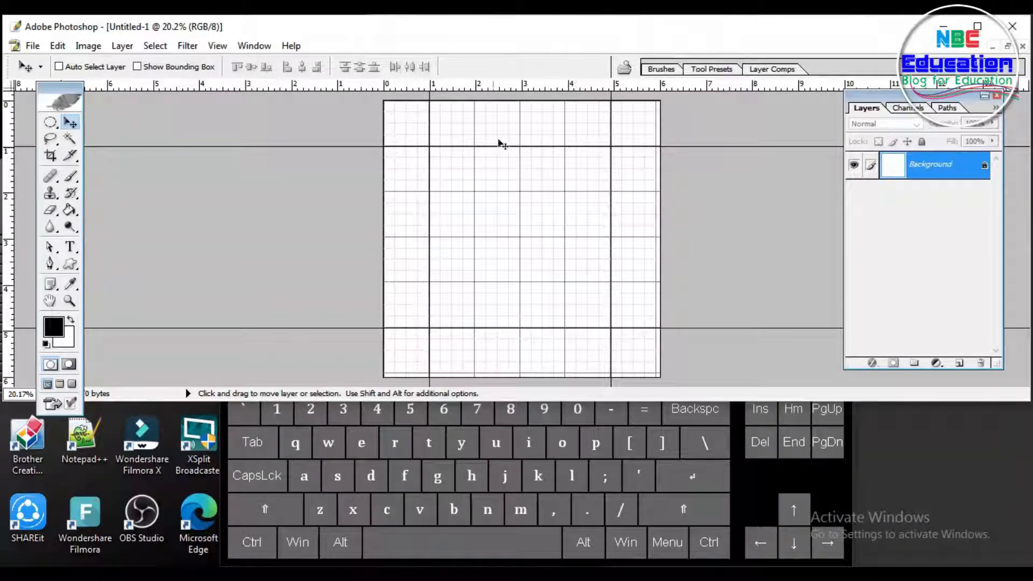
left_click_drag(13, 219, 516, 256)
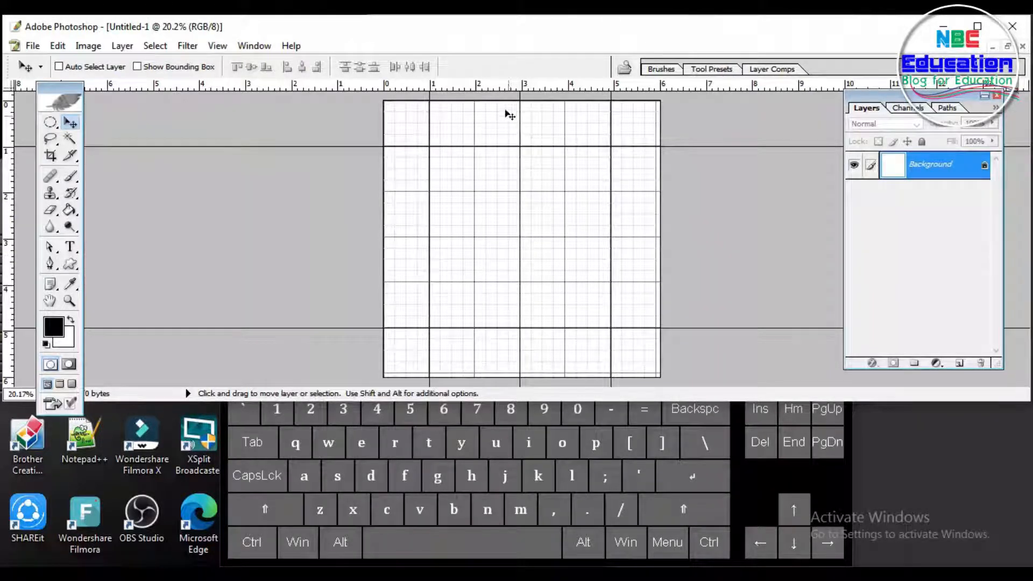
left_click_drag(504, 86, 501, 232)
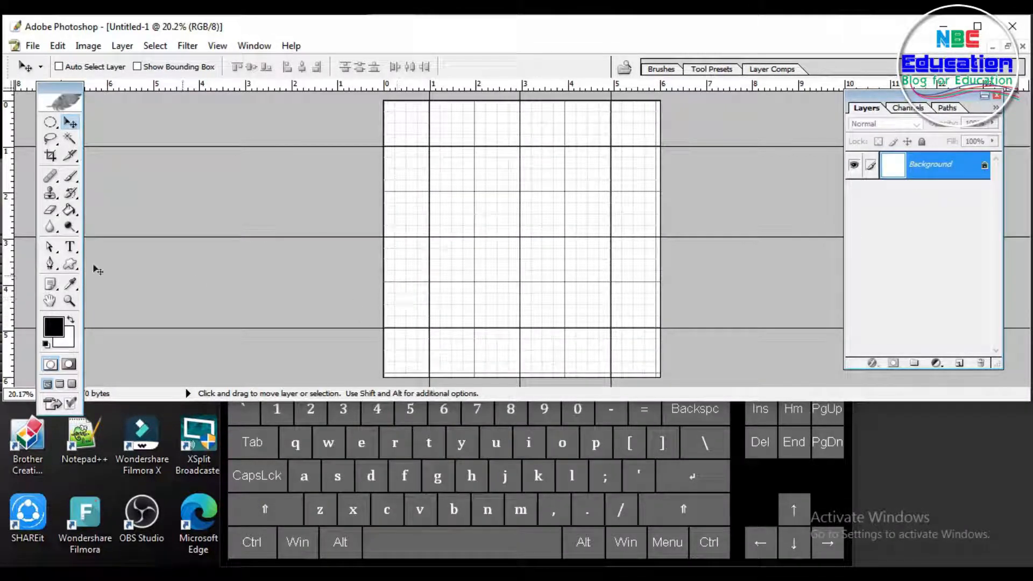
- Replace the Custom Shape tool's shapes with the All set and use the outlined triangle shape
left_click(72, 266)
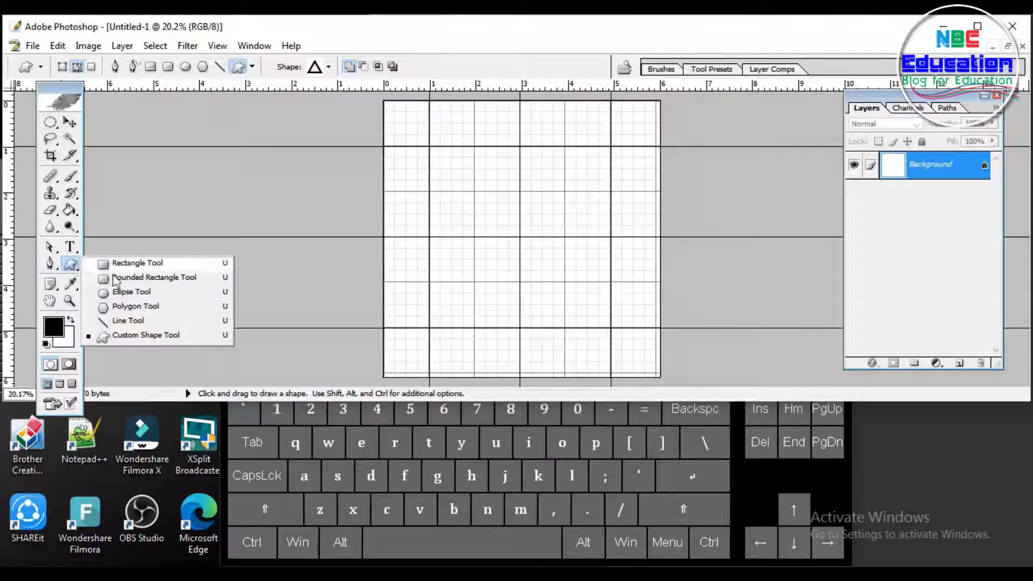
left_click(138, 335)
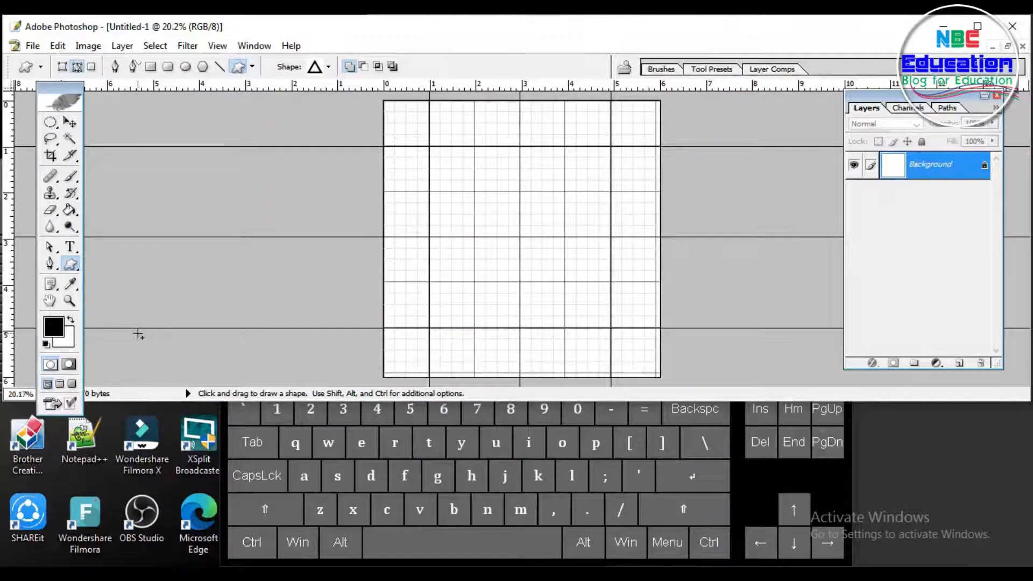
left_click(328, 67)
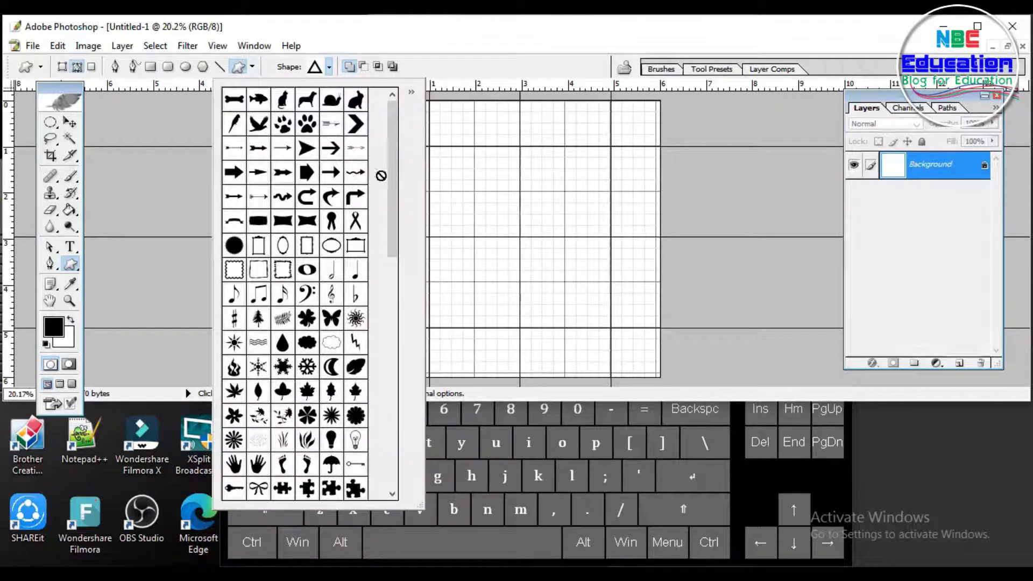
left_click(412, 93)
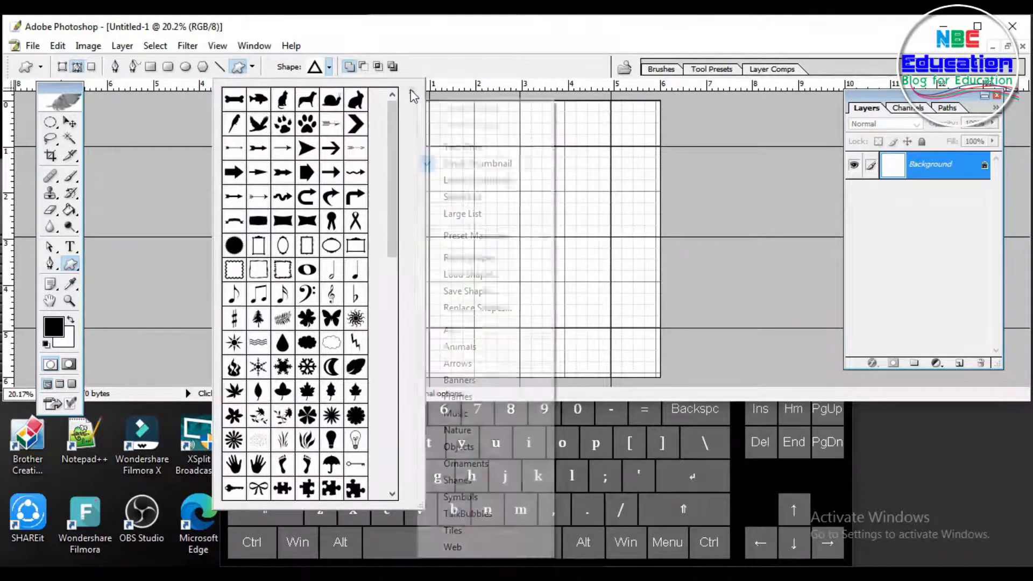
left_click(486, 331)
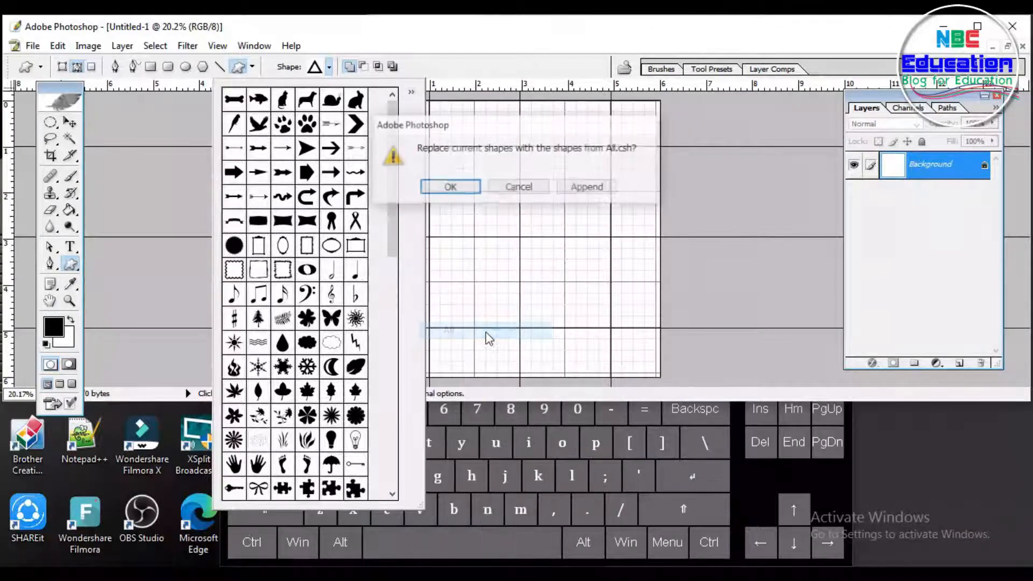
left_click(433, 187)
left_click_drag(396, 177, 430, 402)
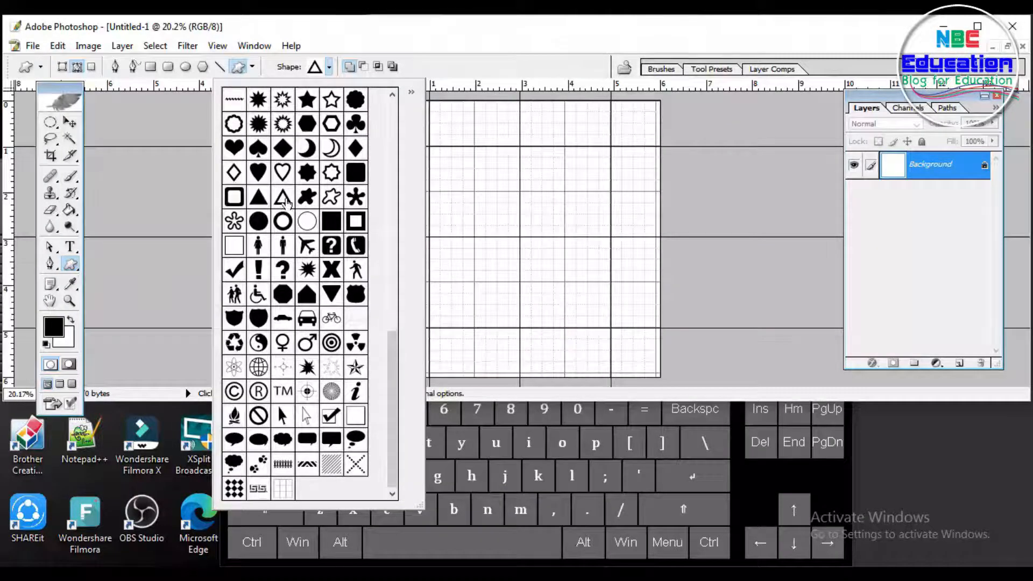
left_click(441, 62)
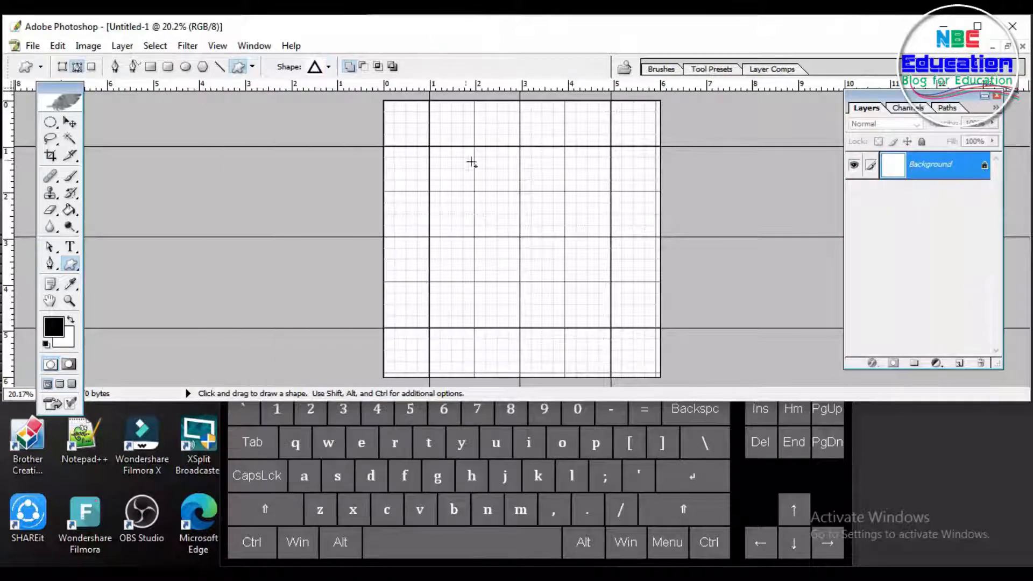
- Draw the outlined triangle as a path between the outer horizontal guides and stretch its width to 160% to reach the outer vertical guides
left_click_drag(543, 147, 433, 327)
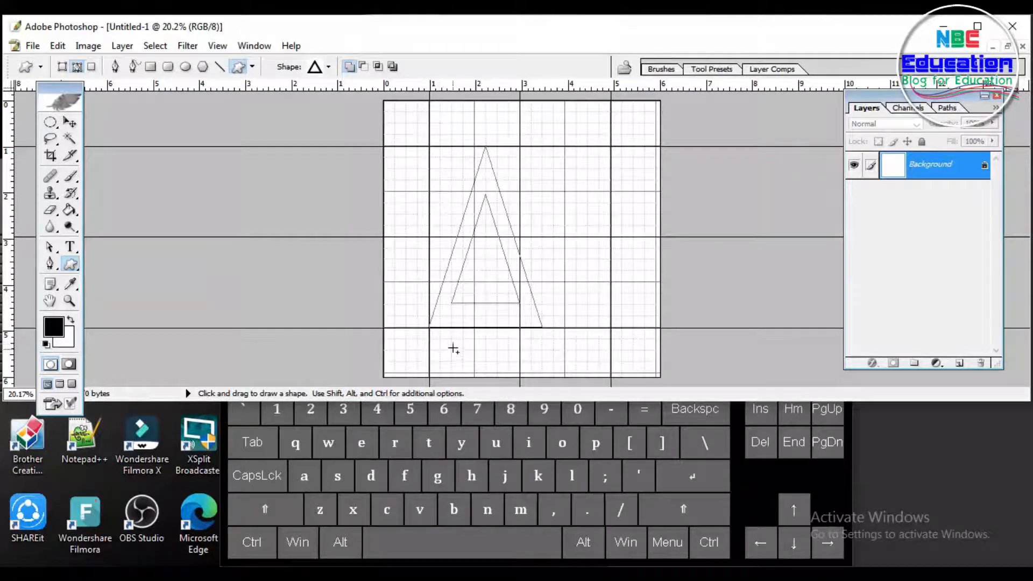
key("ctrl+t")
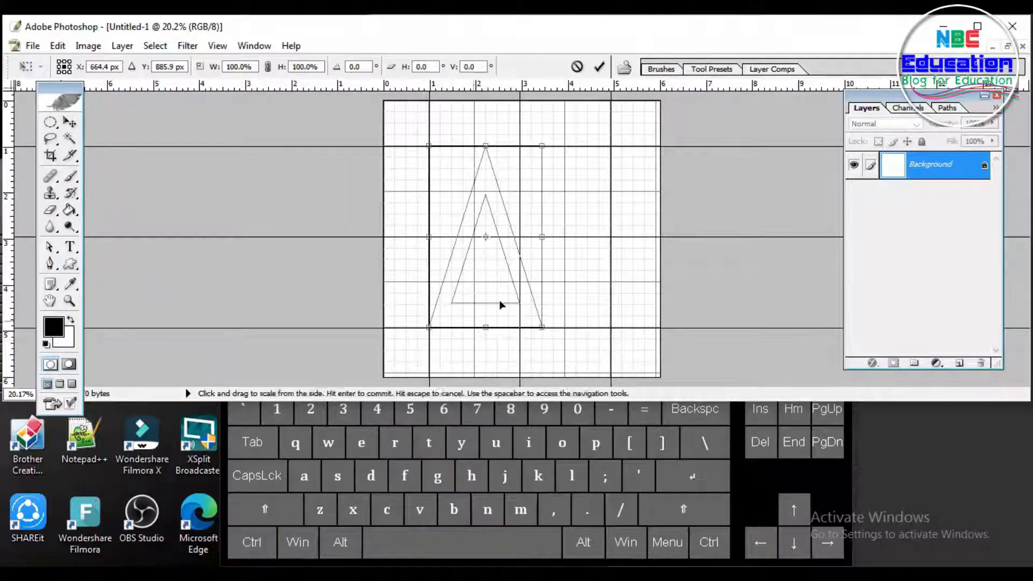
left_click_drag(544, 238, 609, 249)
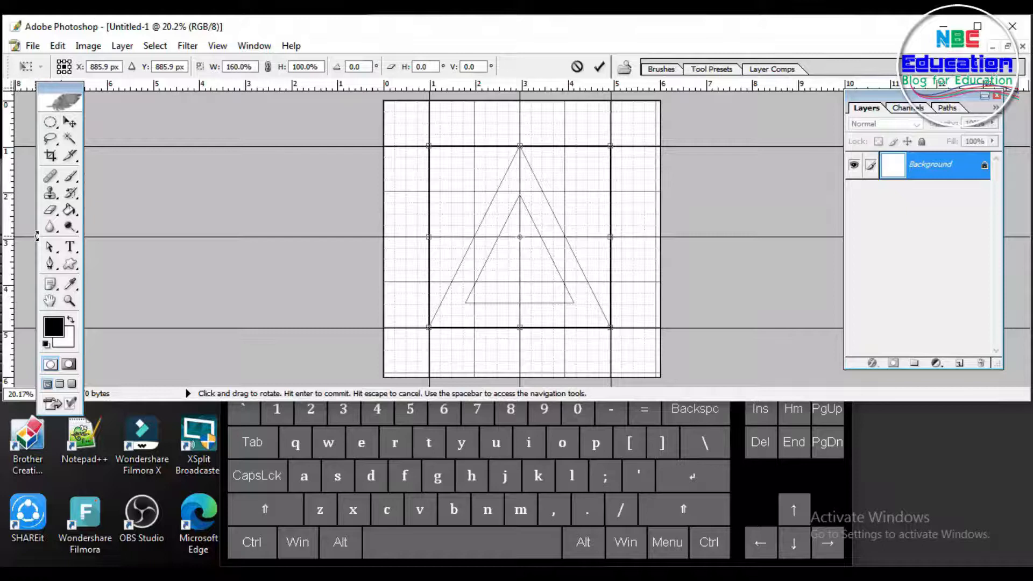
left_click(50, 247)
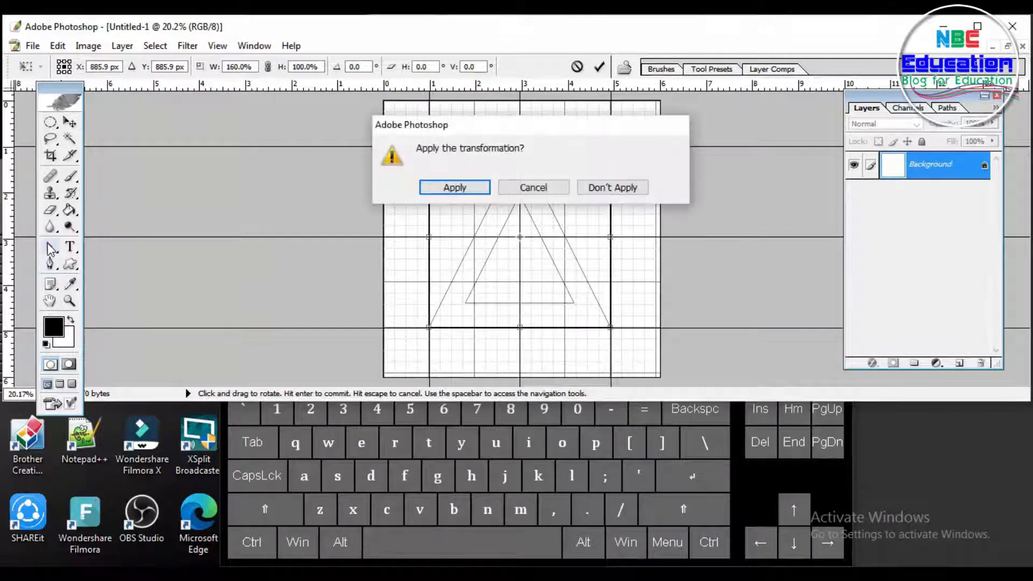
left_click(483, 187)
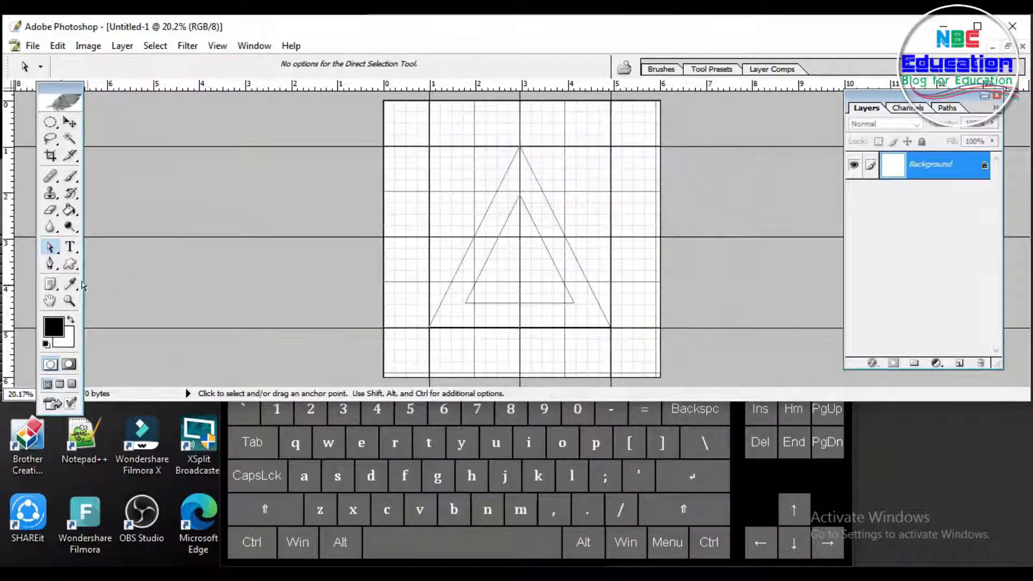
- Move the inner triangle's apex anchor straight up to about the 1.5 inch mark with the Direct Selection tool
left_click(53, 245)
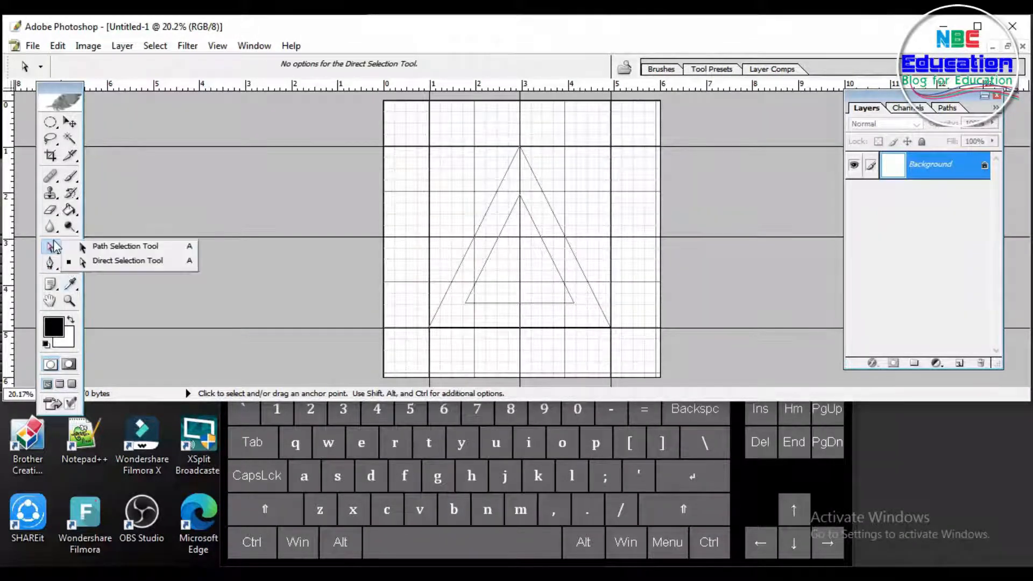
left_click(107, 262)
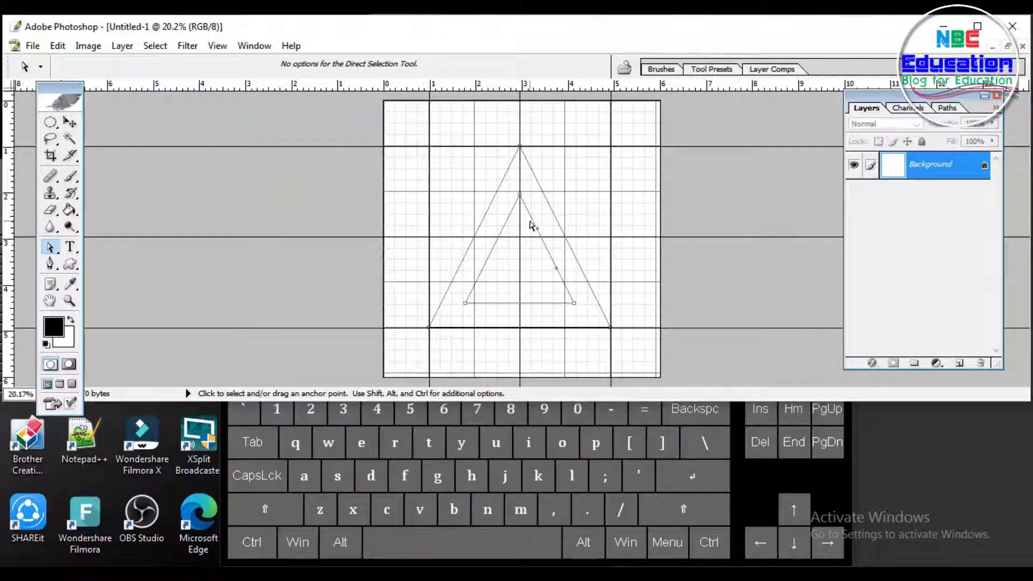
left_click(519, 194)
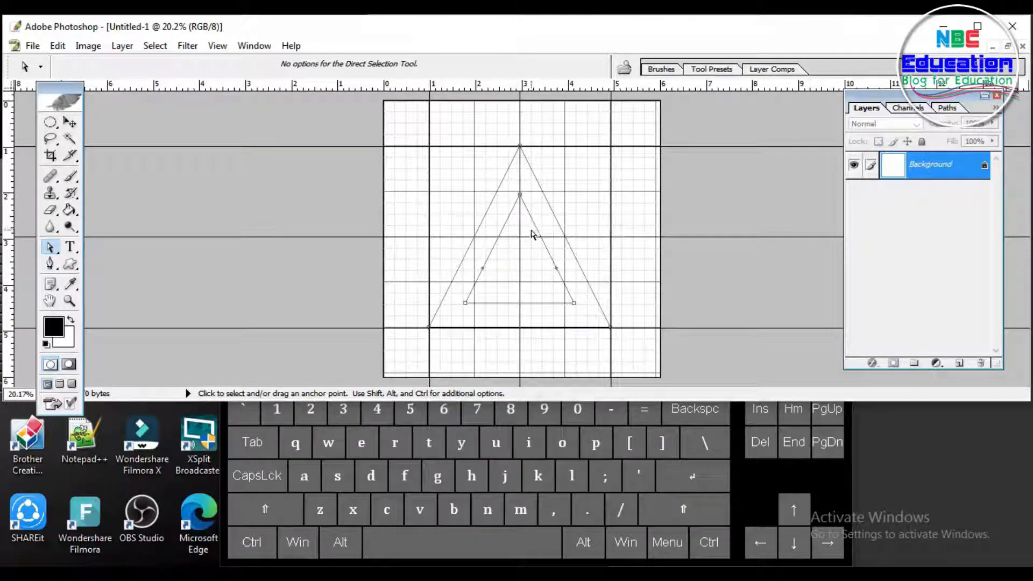
key("Up")
key("Up")
key("Up")
key("Up")
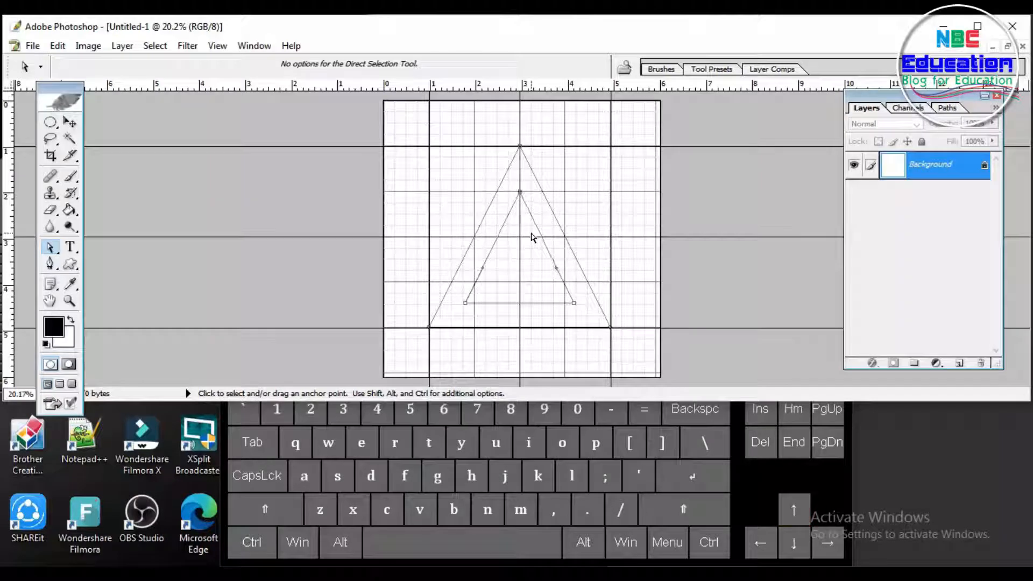
key("Up")
key("Up")
key("Up")
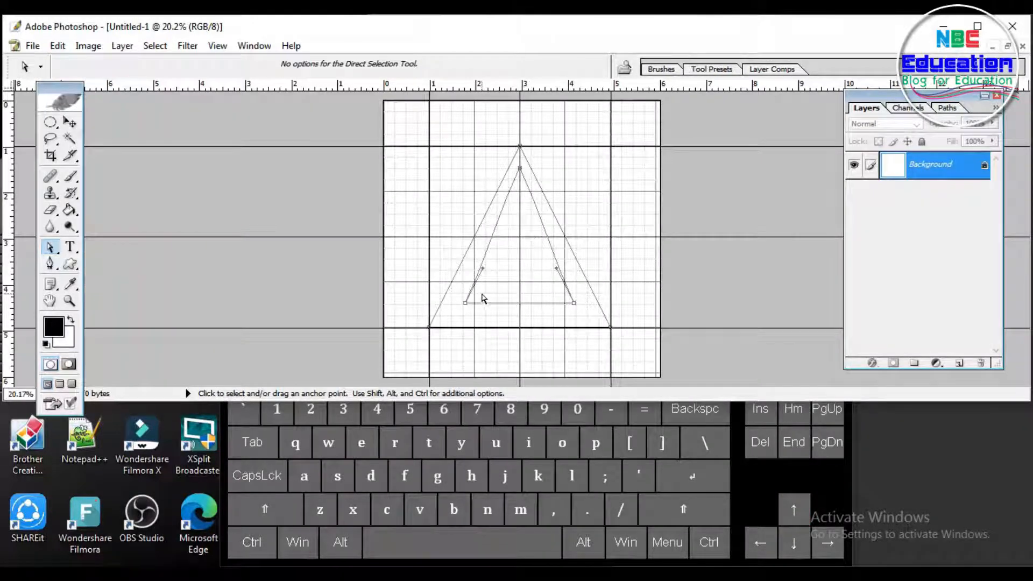
- Lower both base anchors of the inner triangle together to just above the 5 inch horizontal guide
left_click_drag(586, 298, 459, 319)
key("Down")
key("Down")
key("Down")
key("Down")
key("Down")
key("Down")
key("Down")
key("Down")
key("Down")
key("Down")
key("Down")
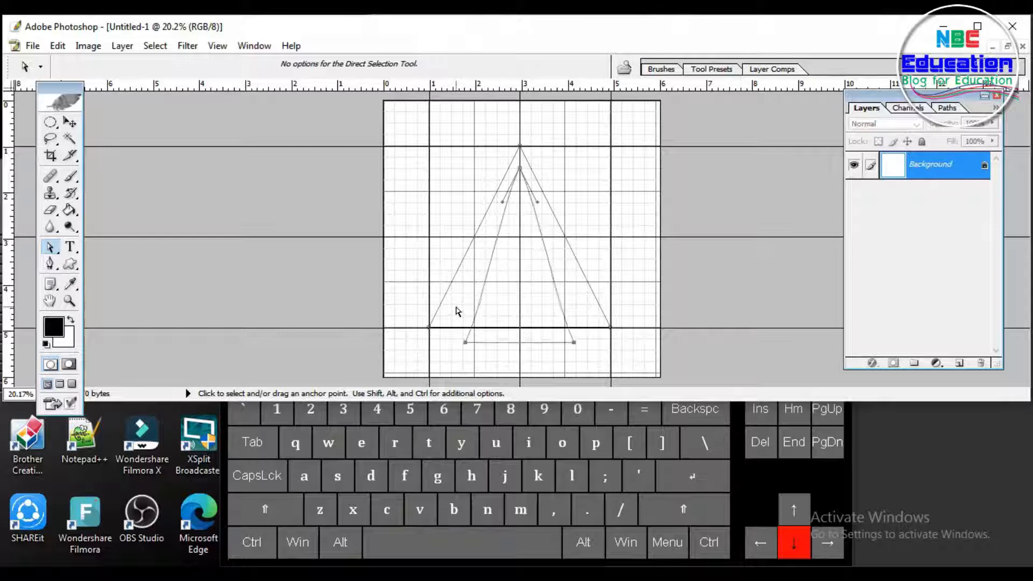
key("Up")
key("Up")
key("Up")
key("Up")
key("Up")
key("Up")
key("Up")
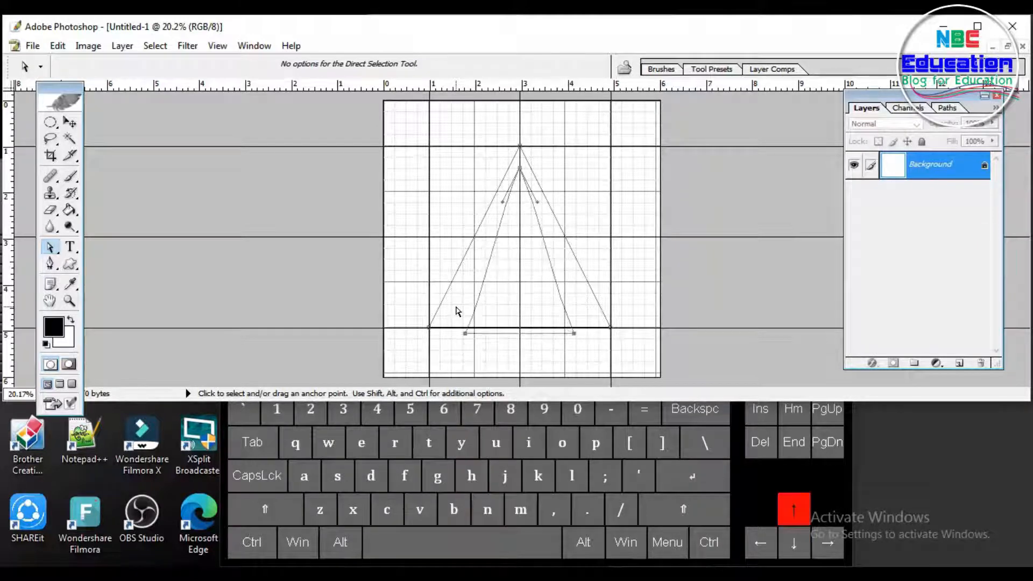
key("Up")
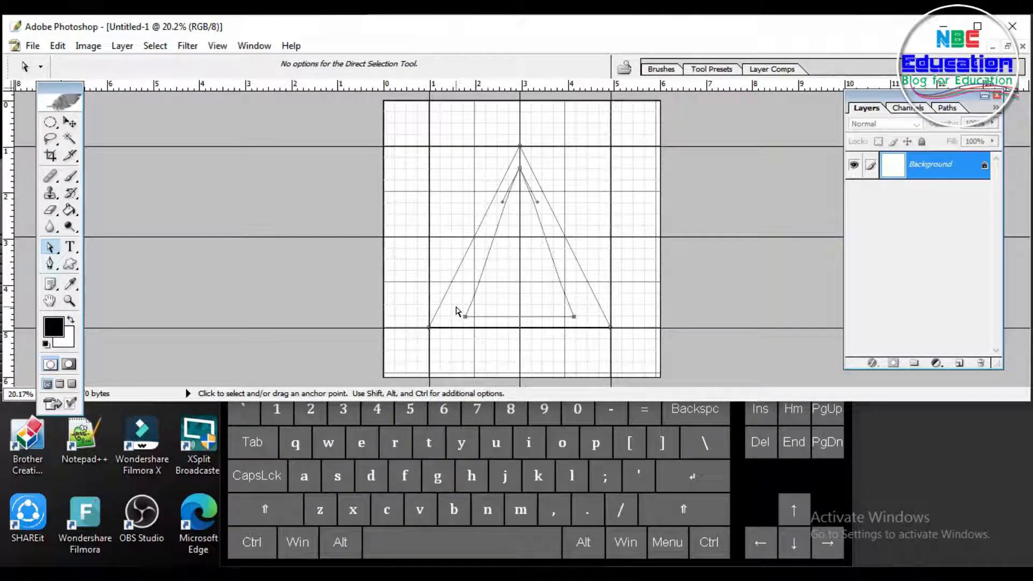
- Shift the inner triangle's lower-left anchor outward until its left side runs parallel to the outer triangle's edge
left_click_drag(483, 301, 455, 326)
key("Left")
key("Left")
key("Left")
key("Left")
key("Left")
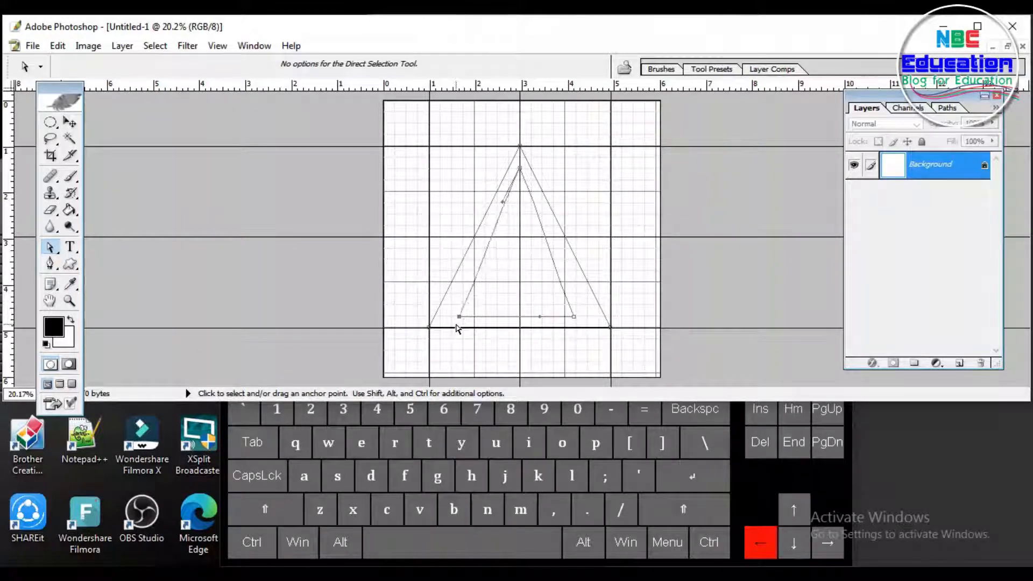
key("Right")
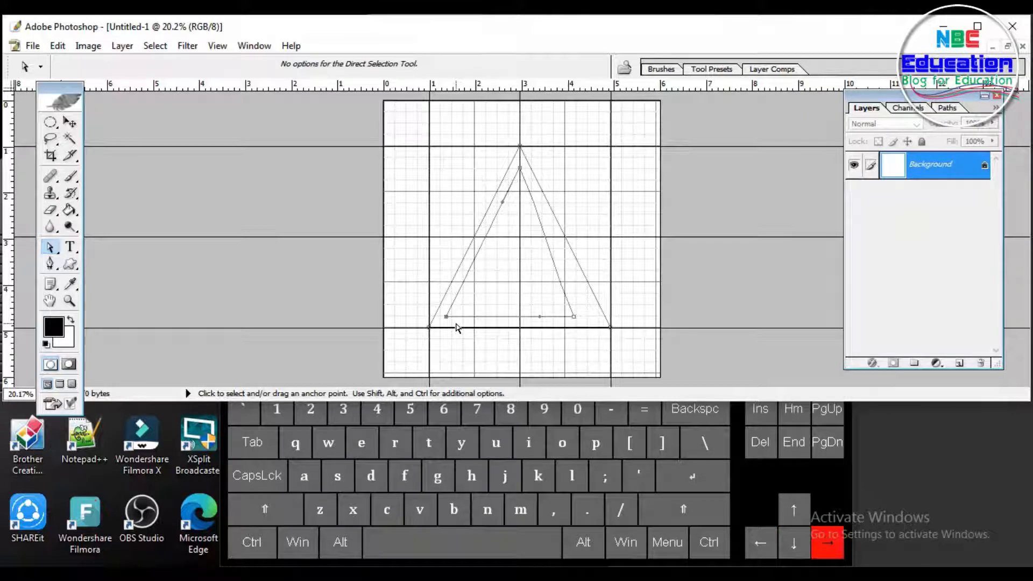
- Shift the inner triangle's lower-right anchor outward until its right side runs parallel to the outer triangle's edge
left_click(573, 316)
key("Right")
key("Right")
key("Right")
key("Right")
key("Right")
key("Right")
key("Right")
key("Right")
key("Right")
key("Right")
key("Right")
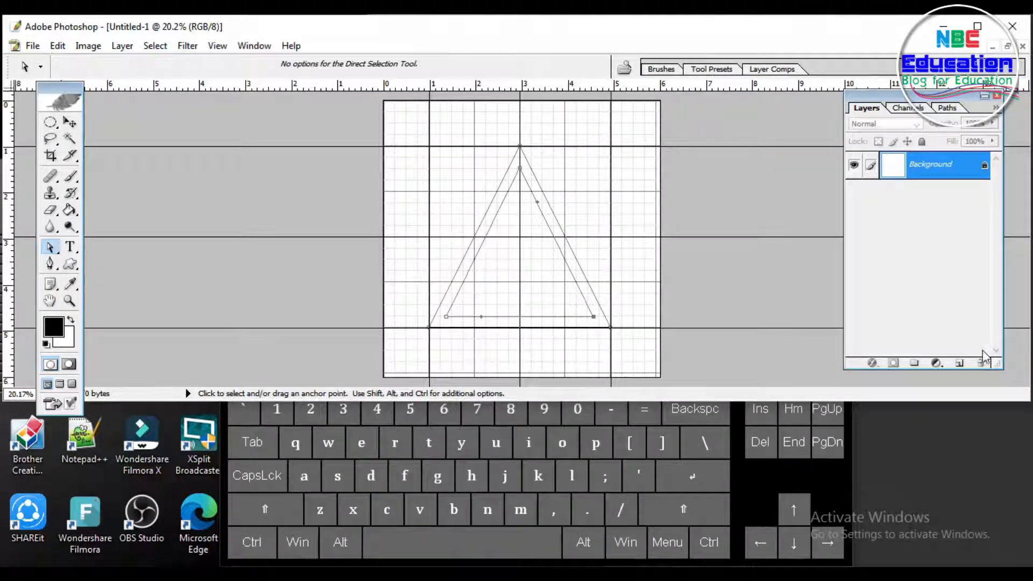
- Add a new layer and convert the double-triangle path into a new anti-aliased selection with a feather radius of 0 pixels
left_click(959, 363)
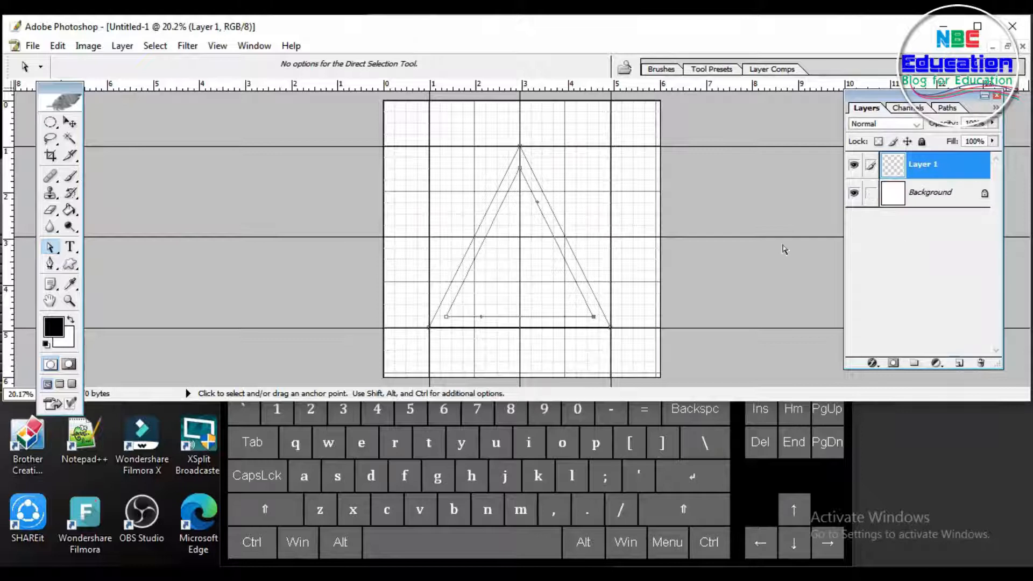
right_click(507, 256)
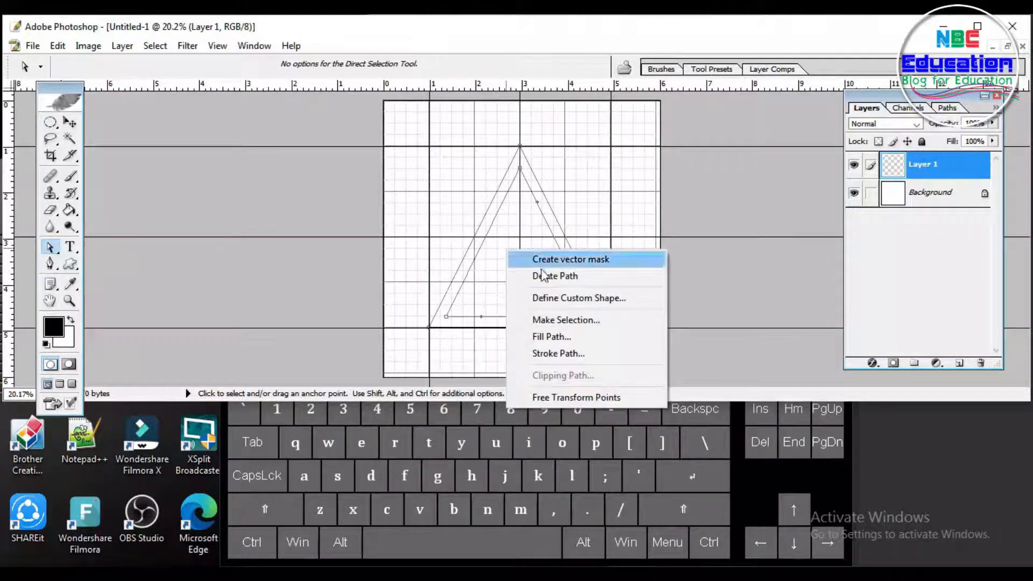
left_click(580, 324)
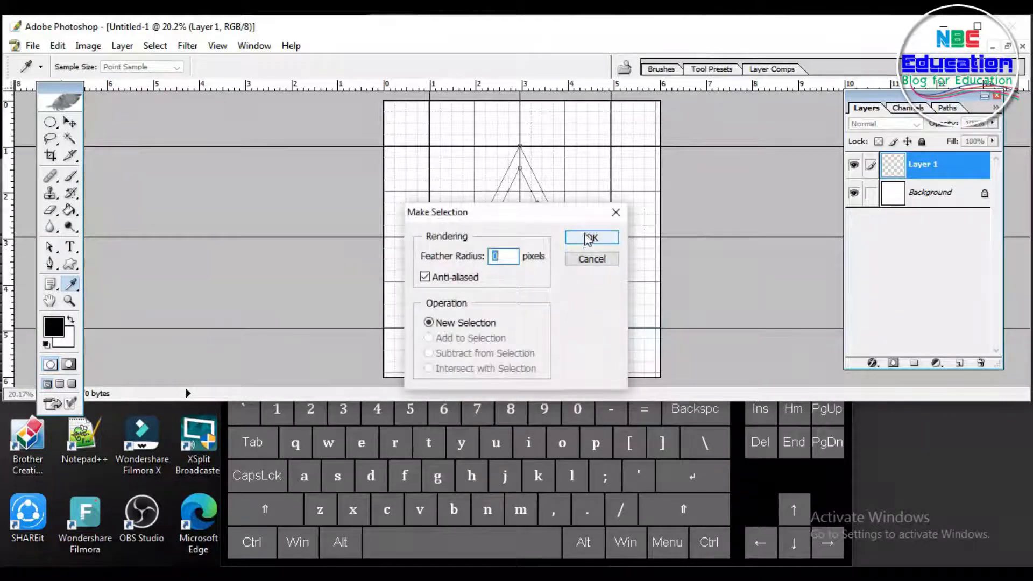
left_click(584, 240)
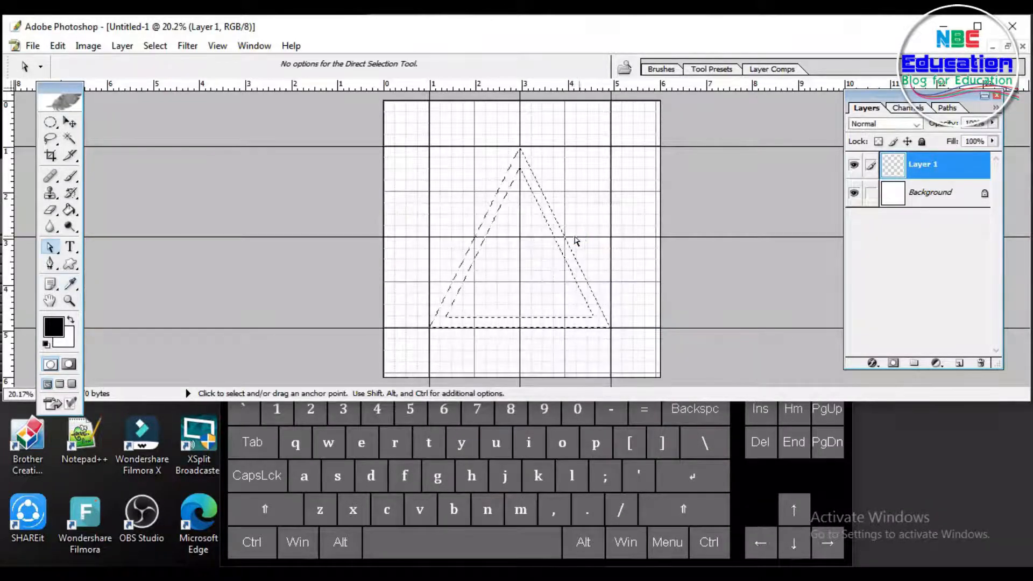
- Fill the triangular frame selection with red E60C0C using the Paint Bucket tool, and deselect it
left_click(69, 210)
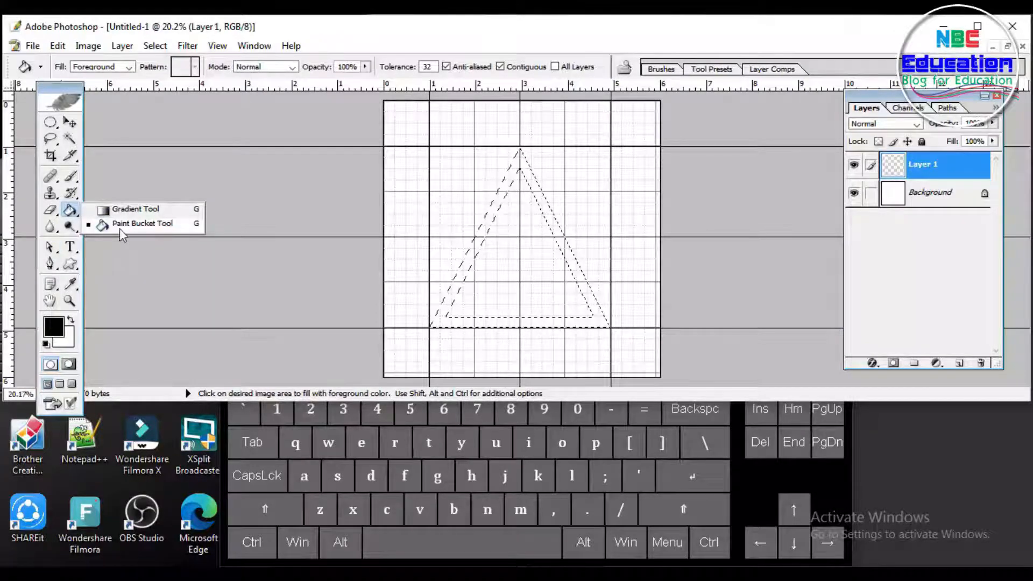
left_click(120, 225)
left_click(54, 325)
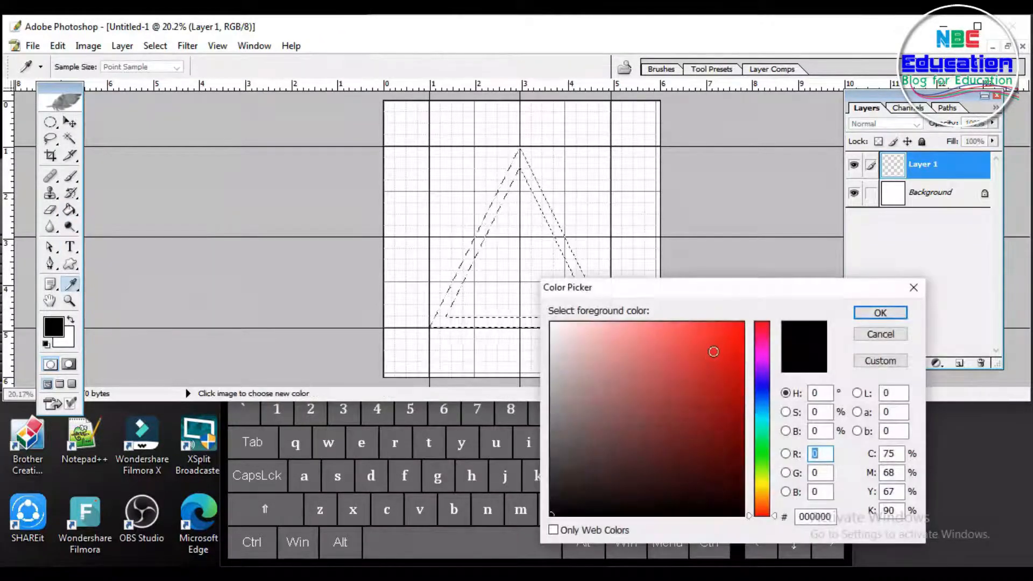
left_click(725, 342)
left_click(734, 341)
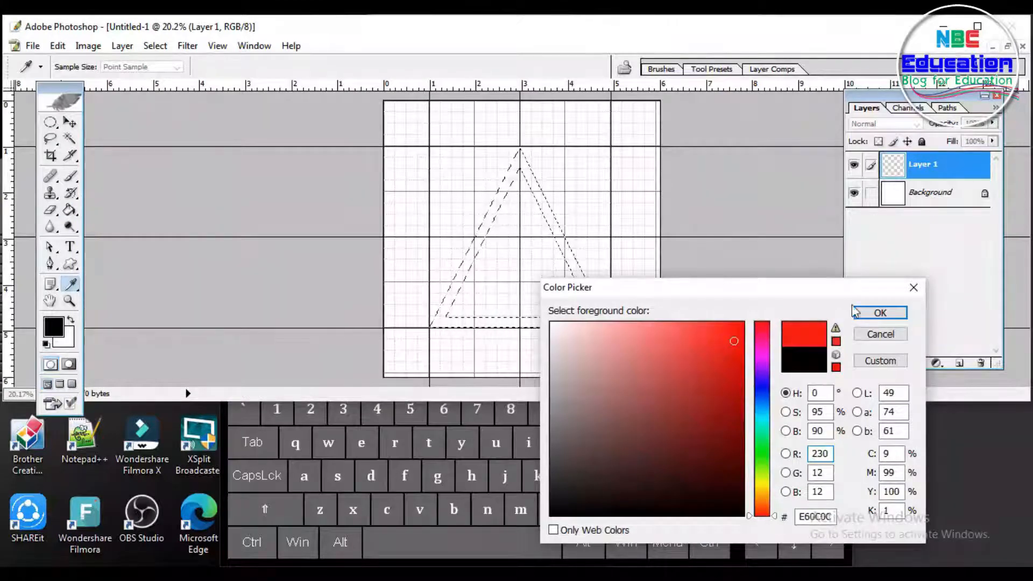
left_click(880, 312)
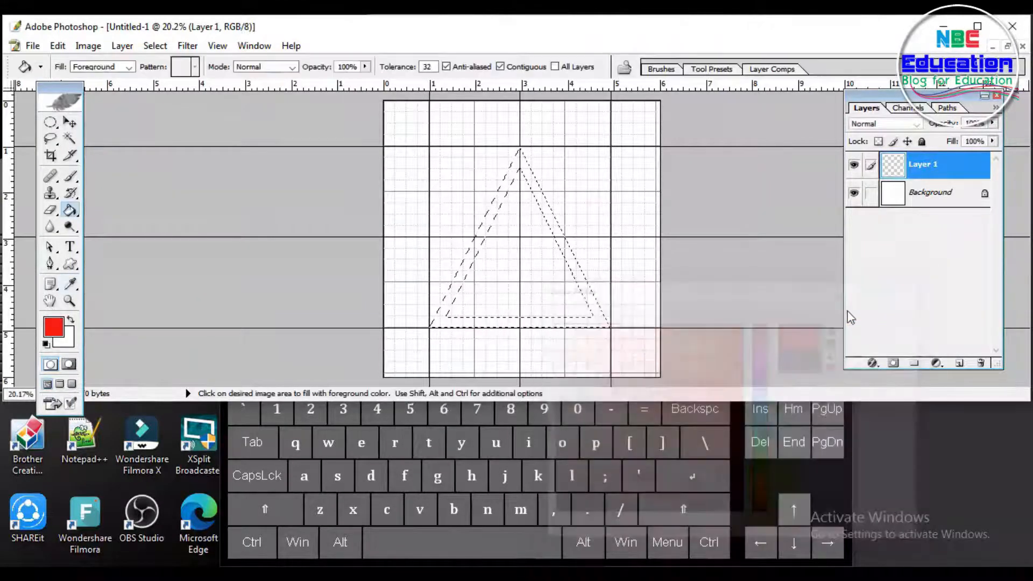
left_click(499, 192)
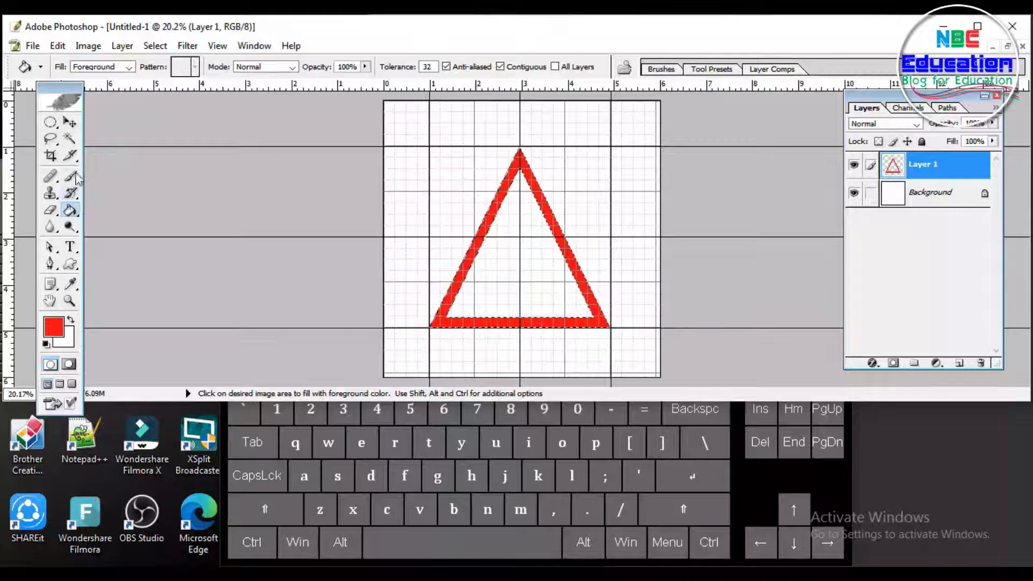
left_click(156, 45)
left_click(174, 82)
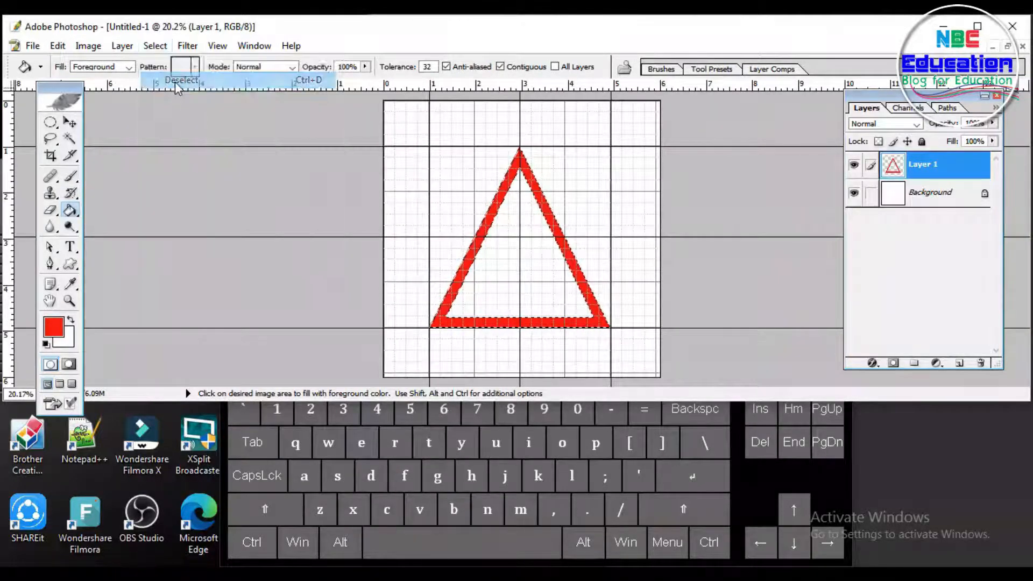
- Duplicate the red triangle layer and flip the copy vertically with Free Transform
key("ctrl")
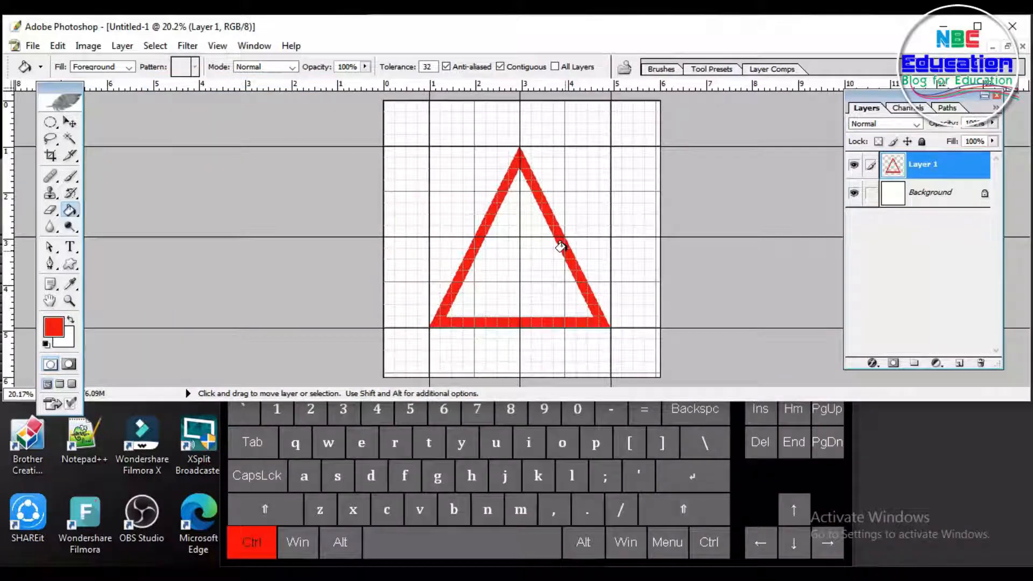
key("ctrl+j")
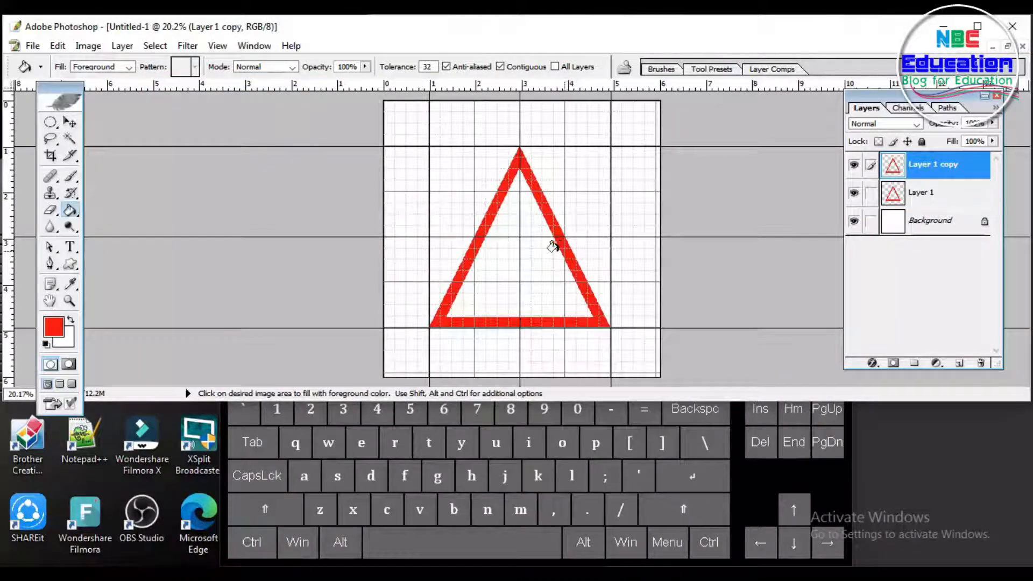
left_click(70, 123)
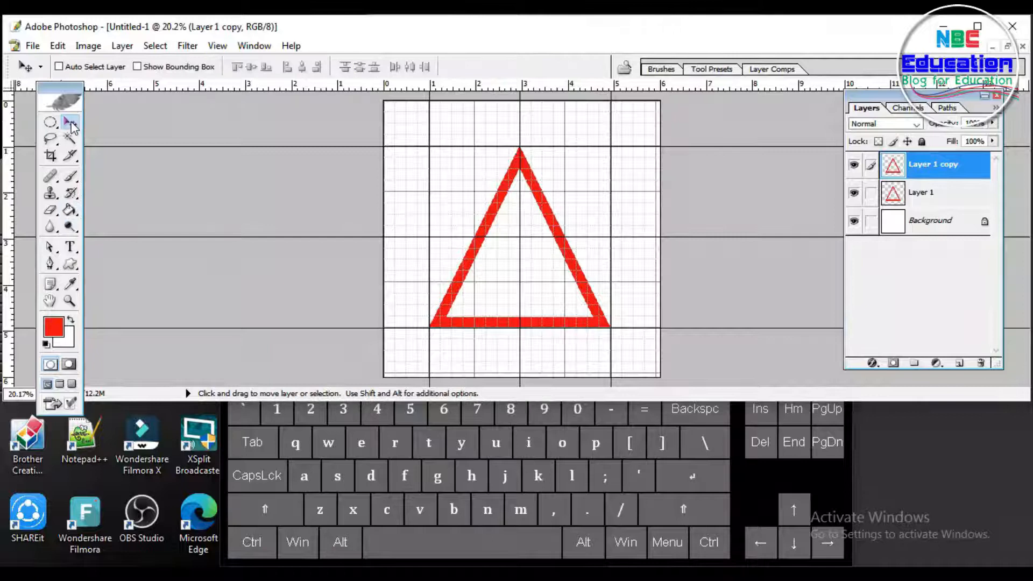
key("ctrl")
key("ctrl+t")
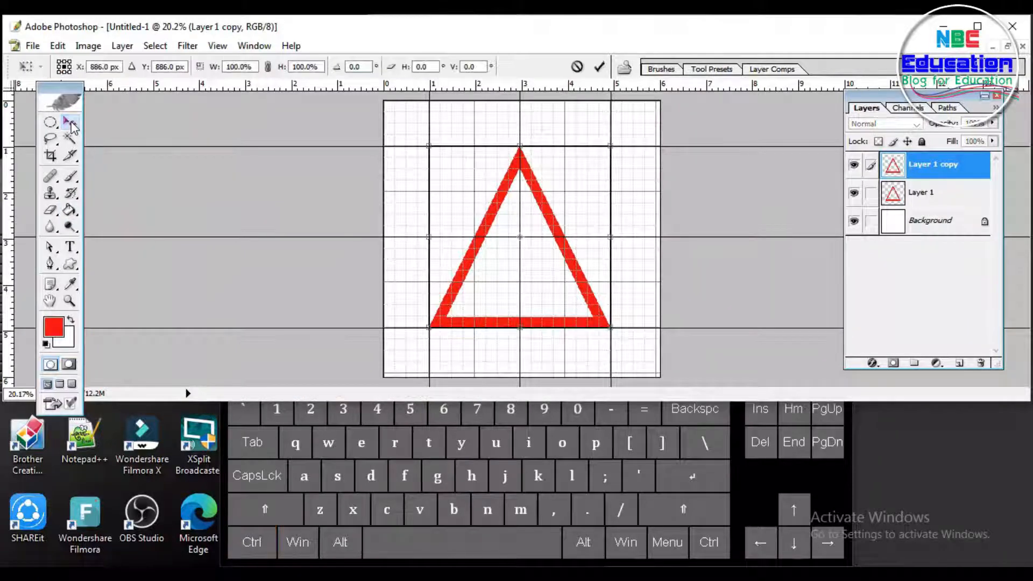
right_click(486, 195)
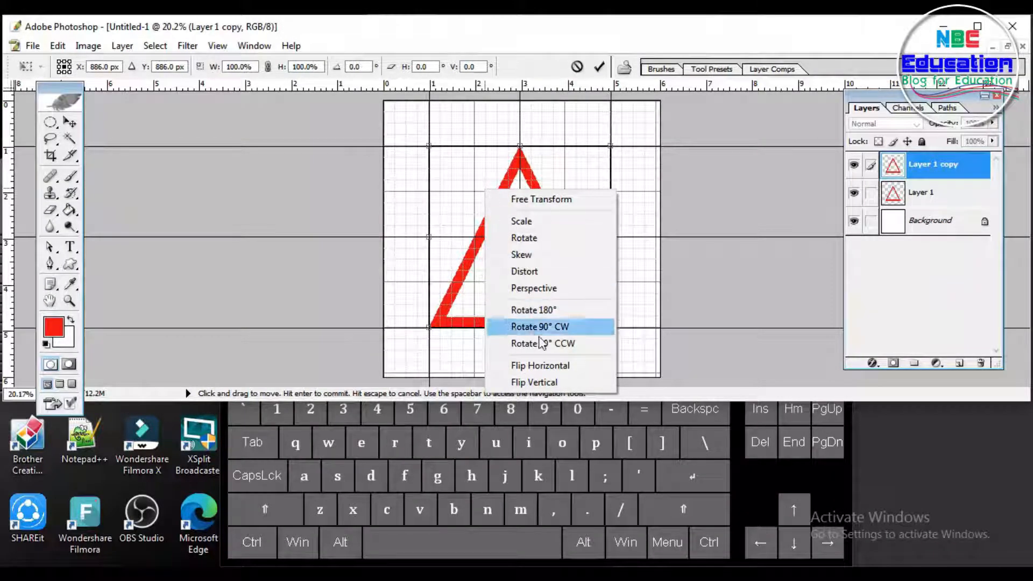
left_click(540, 382)
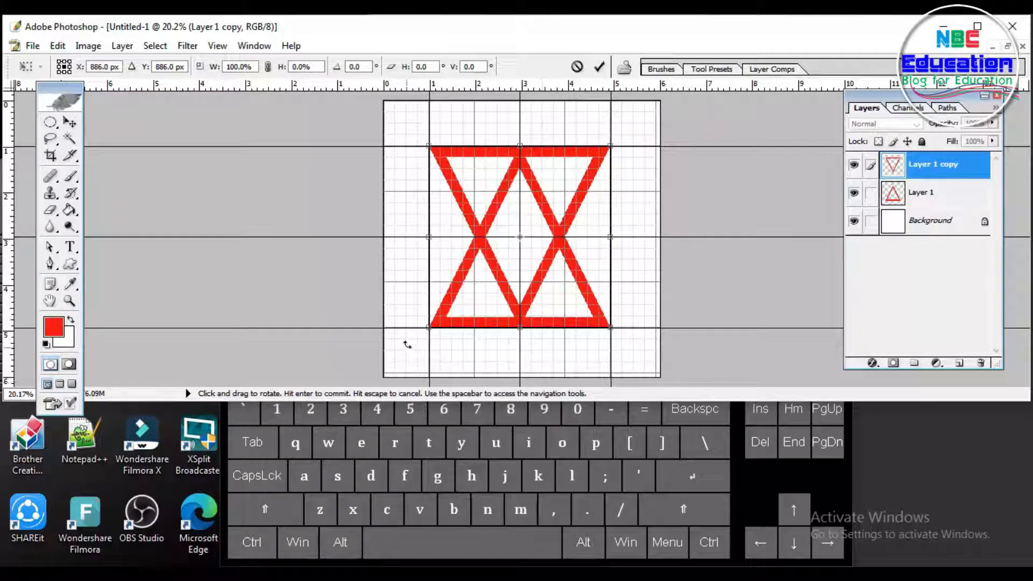
- Recolor the flipped triangle with blue 1A10EC using the Paint Bucket tool
left_click(71, 212)
left_click(453, 185)
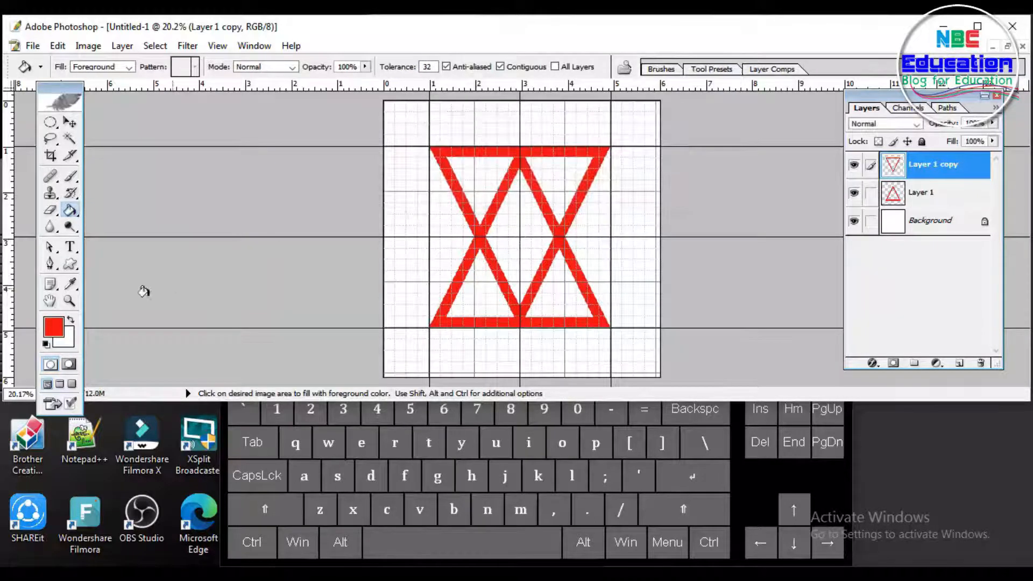
left_click(55, 327)
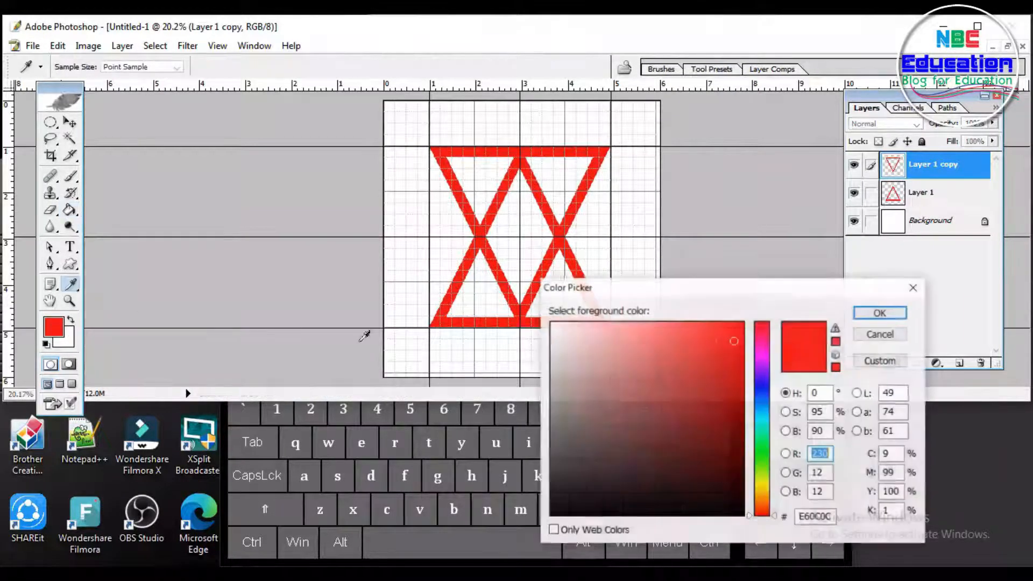
left_click_drag(763, 351, 762, 345)
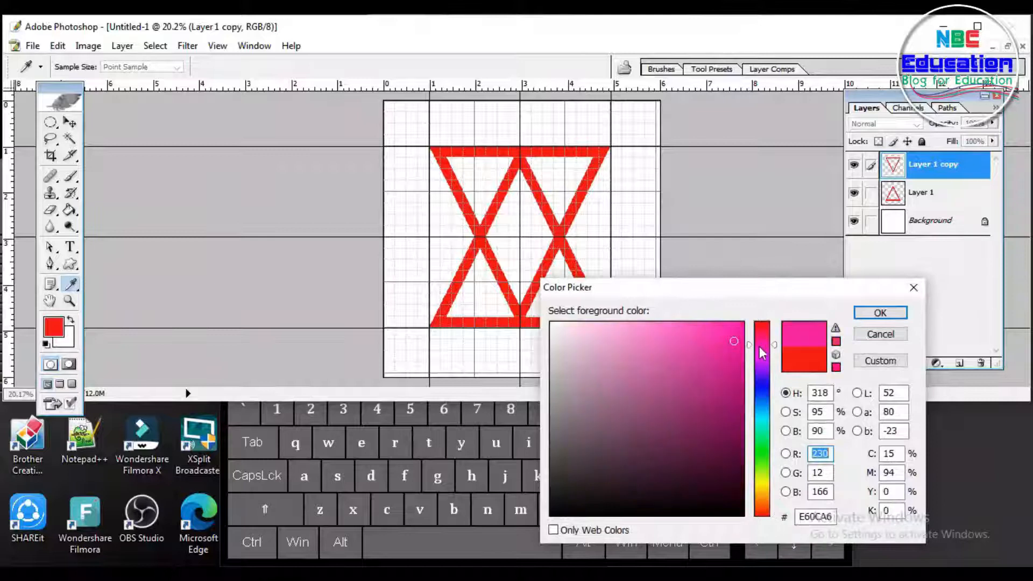
left_click(728, 382)
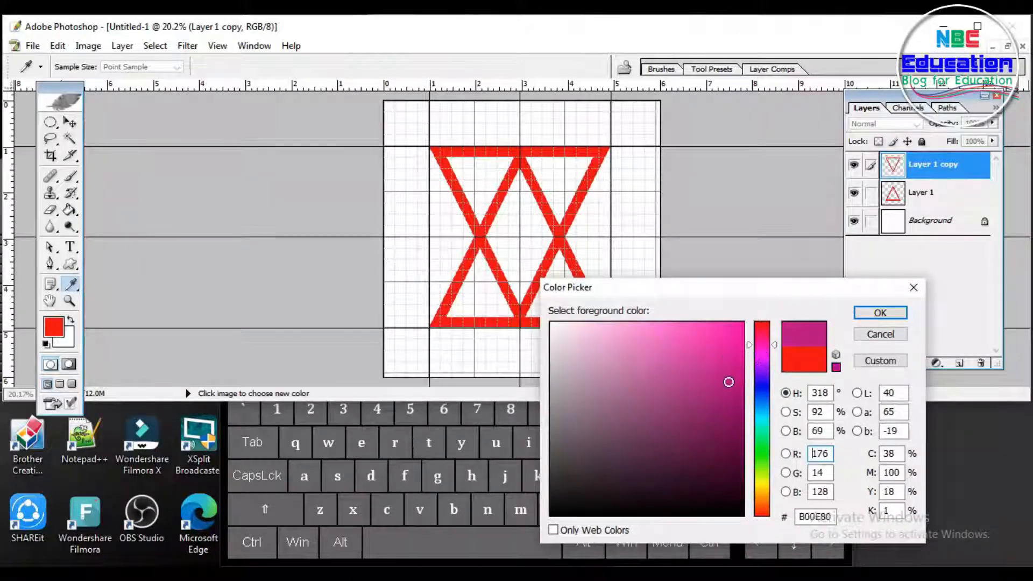
left_click(762, 385)
left_click(730, 337)
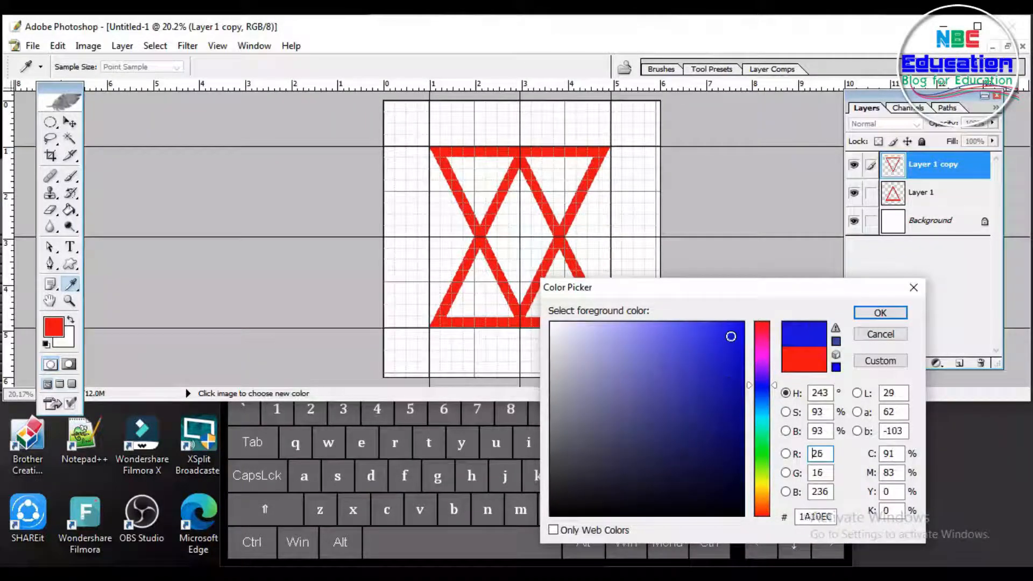
left_click(880, 312)
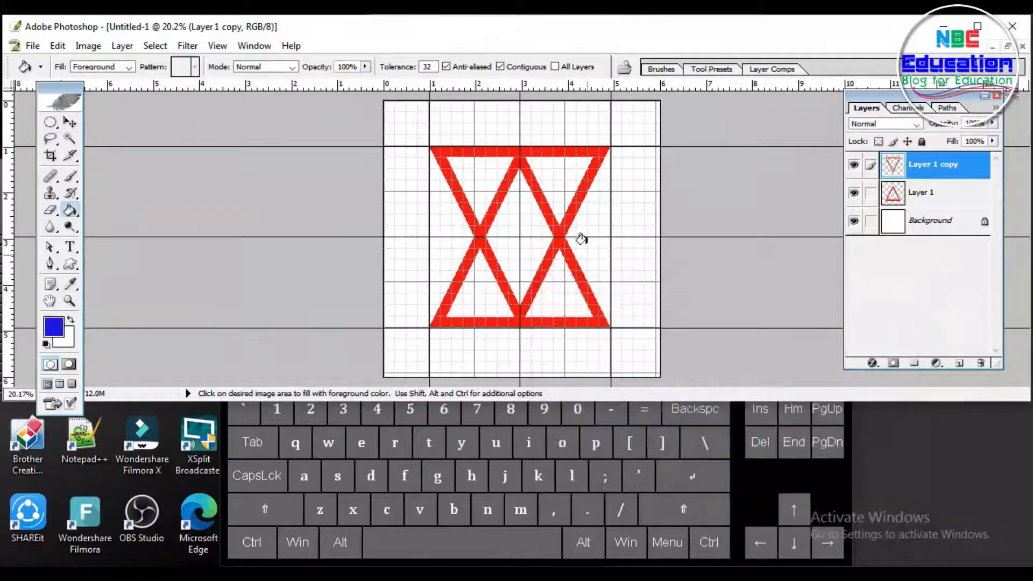
left_click(578, 152)
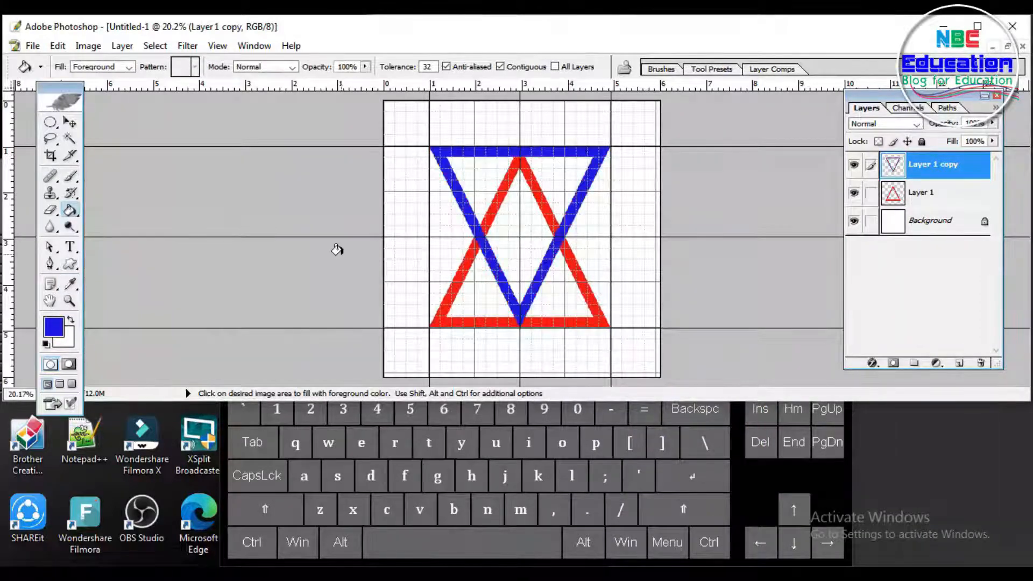
- Nudge the blue triangle straight down until its lower tip reaches the canvas's bottom edge, forming a six-pointed star with the red one
left_click(71, 124)
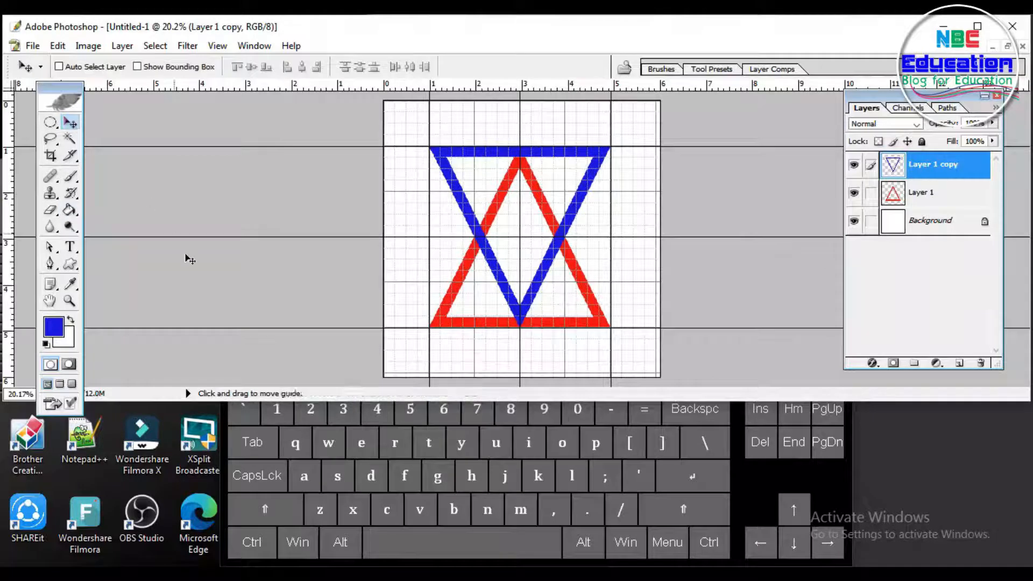
key("Down")
key("Down")
key("Down")
key("Down")
key("Down")
key("Down")
key("Down")
key("Down")
key("Down")
key("Down")
key("Down")
key("Down")
key("Down")
key("Down")
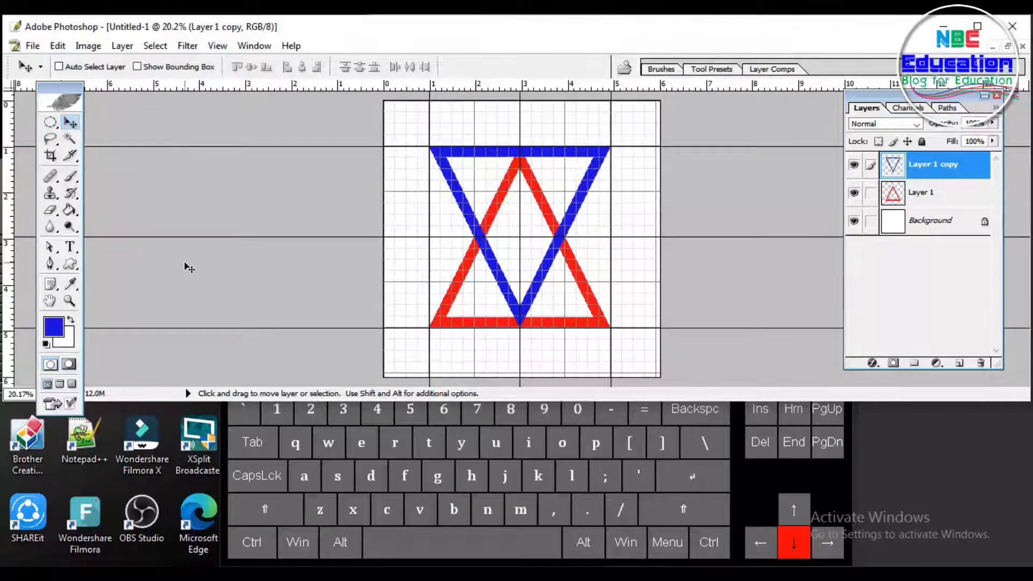
key("Down")
key("Down")
key("Down")
key("Down")
key("Down")
key("Down")
key("Down")
key("Down")
key("Down")
key("Down")
key("Down")
key("Down")
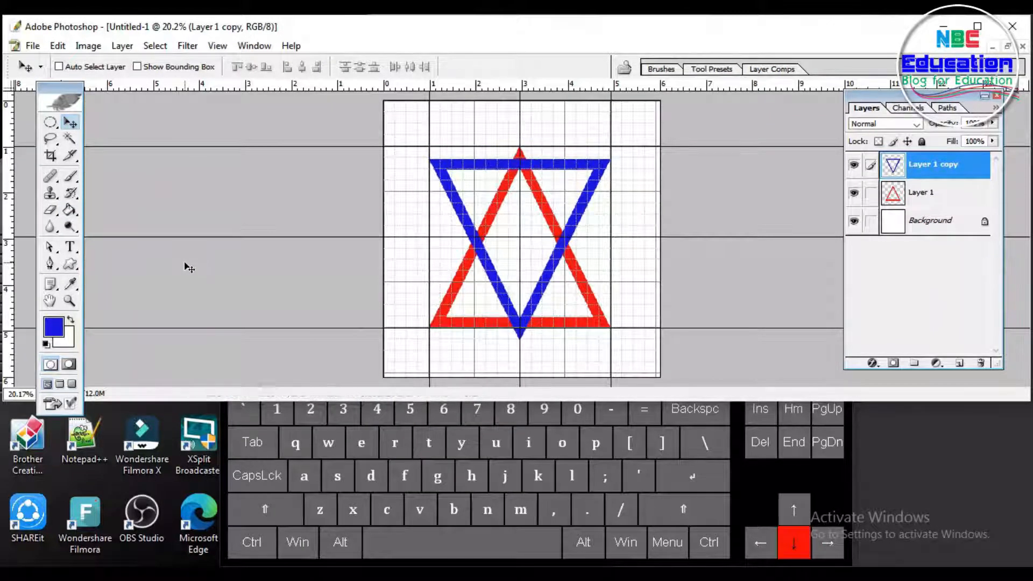
key("Down")
key("Down")
key("Down")
key("Down")
key("Down")
key("Down")
key("Down")
key("Down")
key("Down")
key("Down")
key("Down")
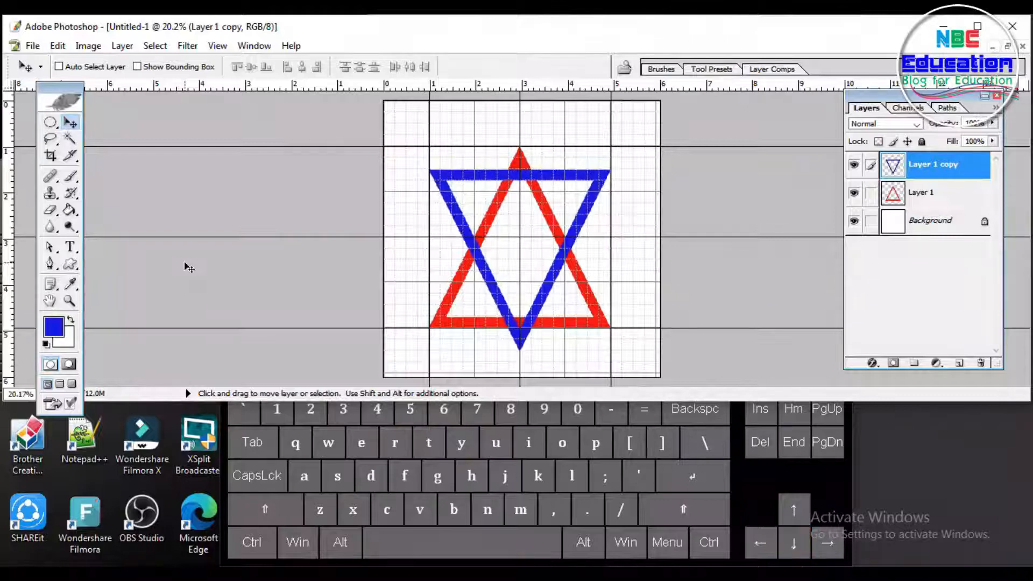
key("Down")
key("Down")
key("Down")
key("Down")
key("Down")
key("Down")
key("Down")
key("Down")
key("Down")
key("Down")
key("Down")
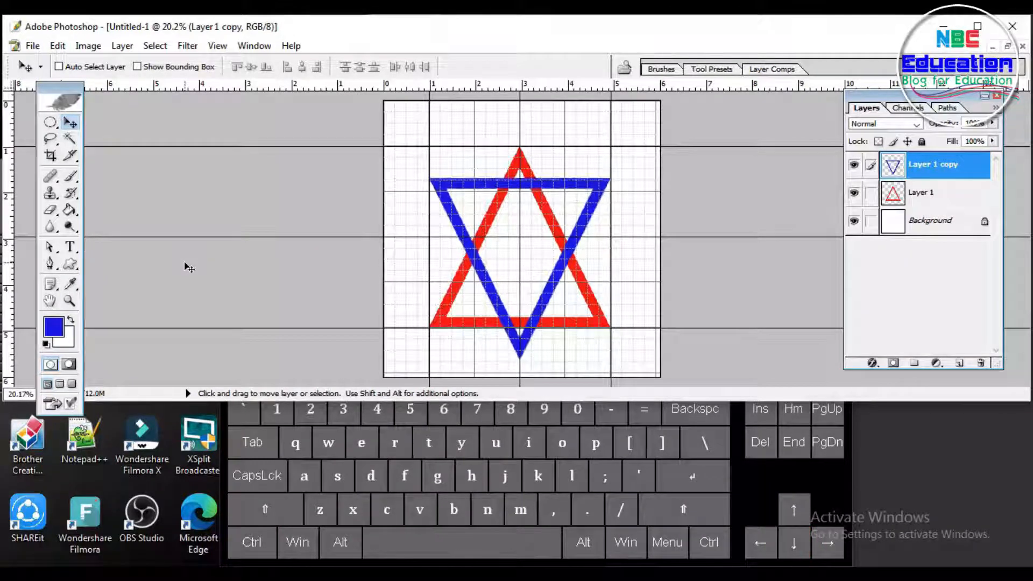
key("Down")
key("Down")
key("Down")
key("Down")
key("Down")
key("Down")
key("Down")
key("Down")
key("Down")
key("Down")
key("Down")
key("Down")
key("Down")
key("Down")
key("Down")
key("Down")
key("Down")
key("Down")
key("Down")
key("Down")
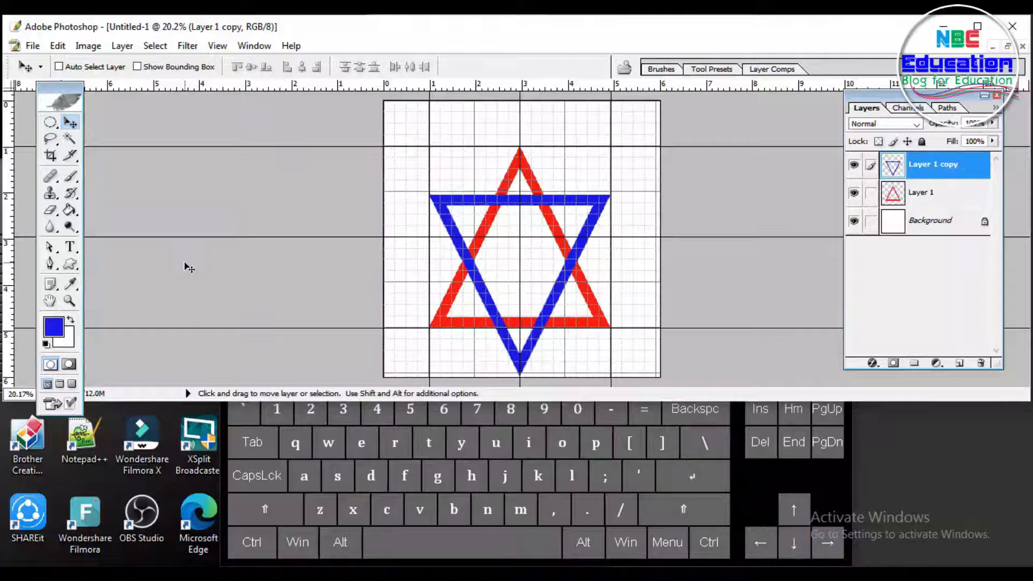
key("Down")
key("Down")
key("Down")
key("Down")
key("Down")
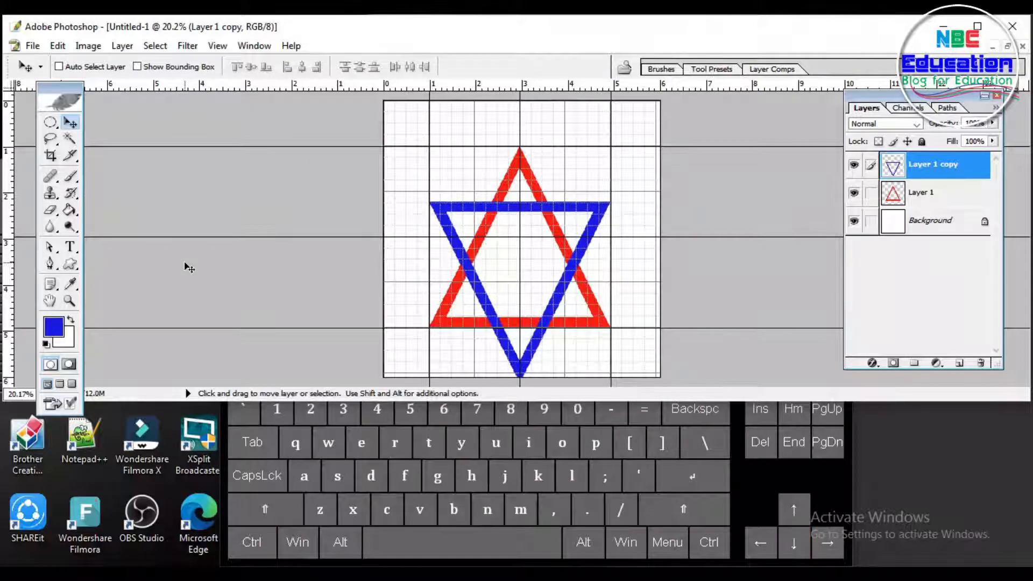
key("Down")
key("Up")
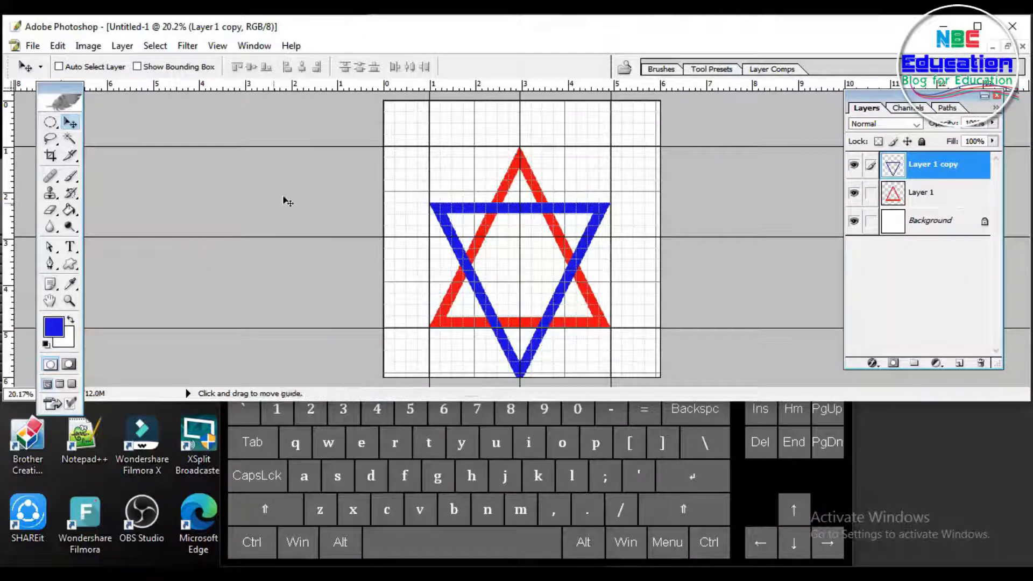
- Link Layer 1 to the blue triangle's layer and nudge both up until the star is centered on the 3 inch horizontal guide
left_click(870, 192)
key("Up")
key("Up")
key("Up")
key("Up")
key("Up")
key("Up")
key("Up")
key("Up")
key("Up")
key("Up")
key("Up")
key("Up")
key("Up")
key("Up")
key("Up")
key("Up")
key("Up")
key("Up")
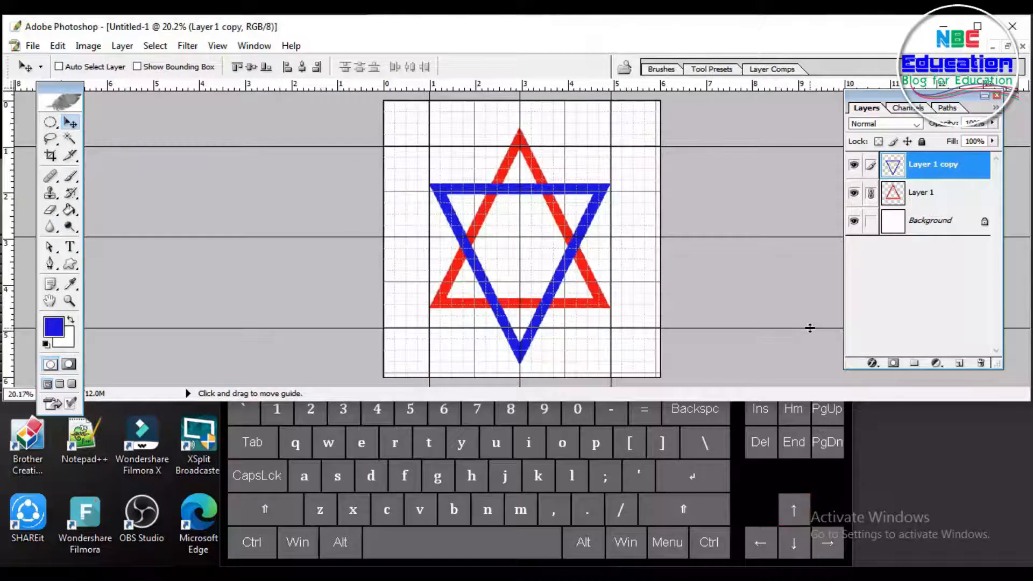
key("Up")
key("Up")
key("Up")
key("Up")
key("Up")
key("Up")
key("Up")
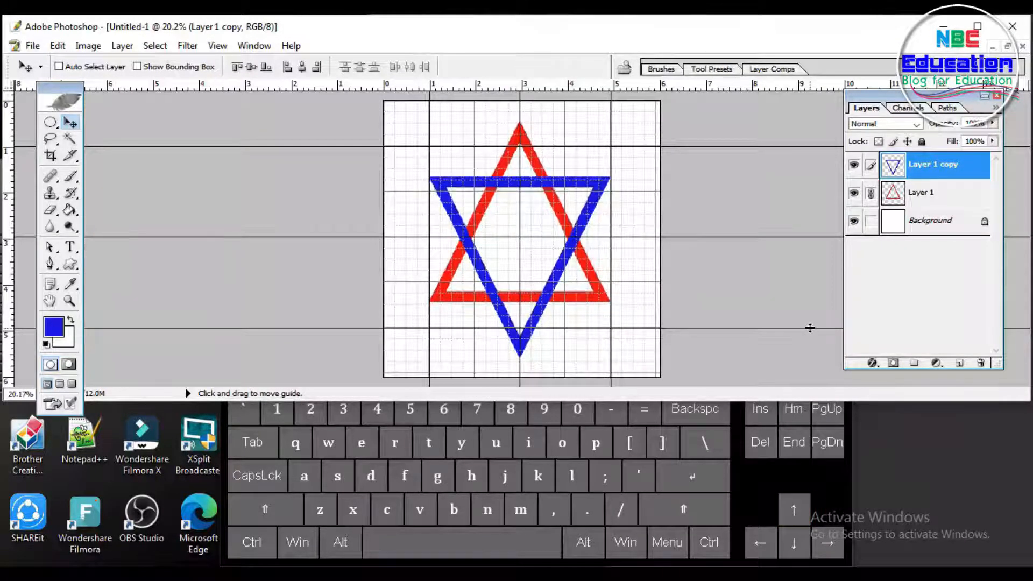
key("Up")
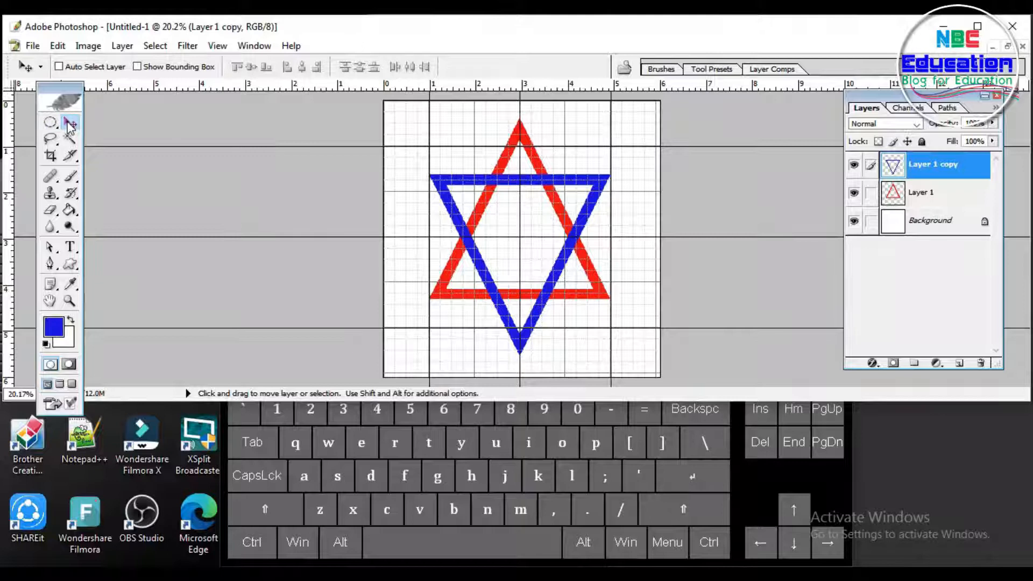
- Draw a closed four-point Pen path along the red triangle's right leg, enclosing its crossing with the blue horizontal bar
key("ctrl+equal")
key("ctrl+equal")
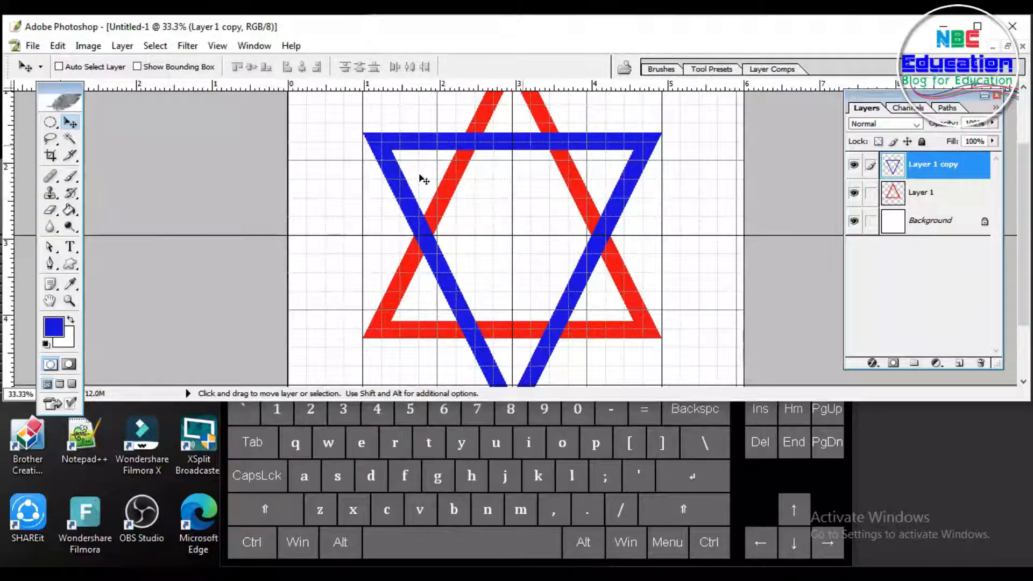
left_click(50, 263)
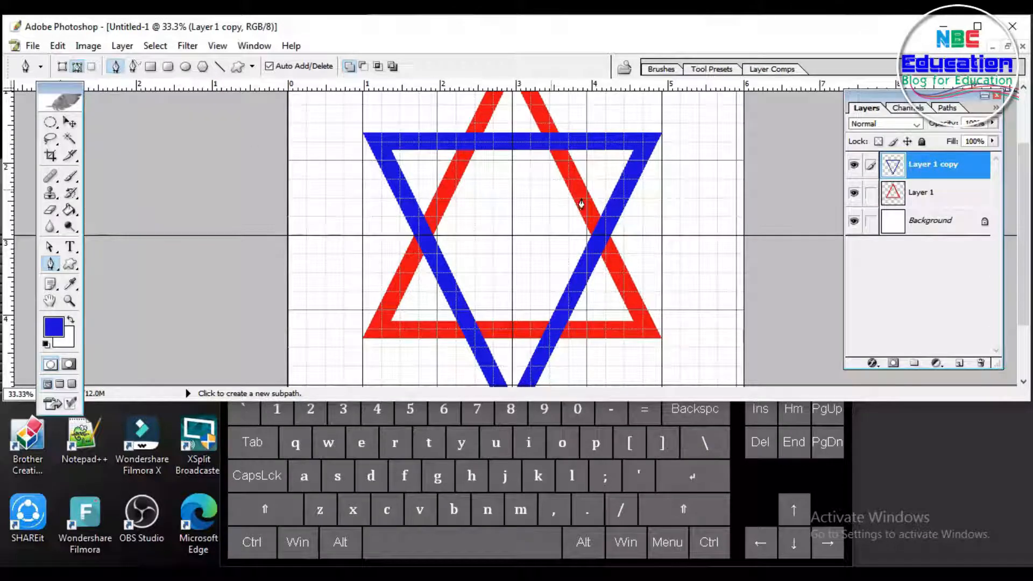
scroll(562, 118, "up", 2)
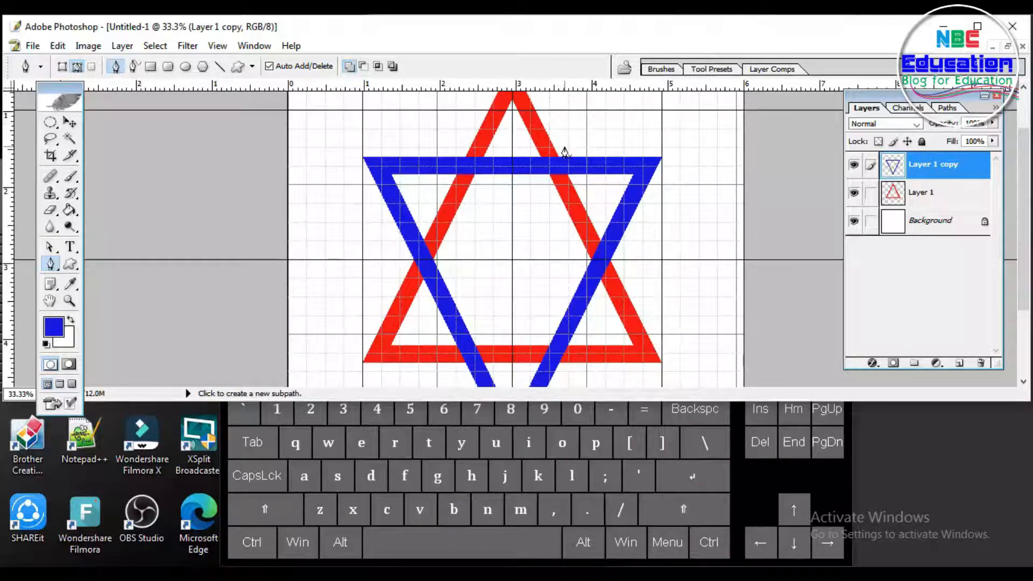
key("ctrl+plus")
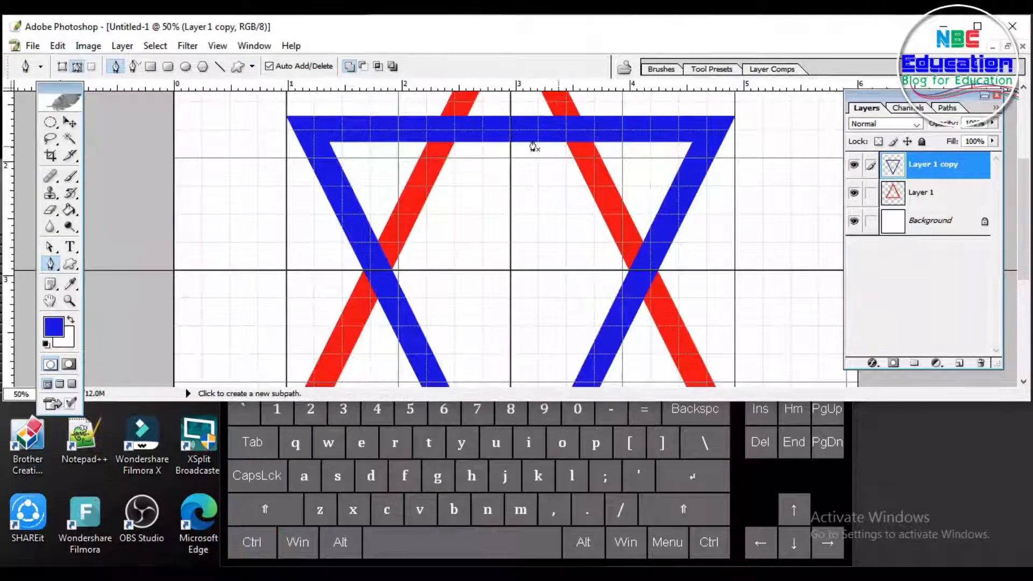
left_click_drag(553, 152, 546, 259)
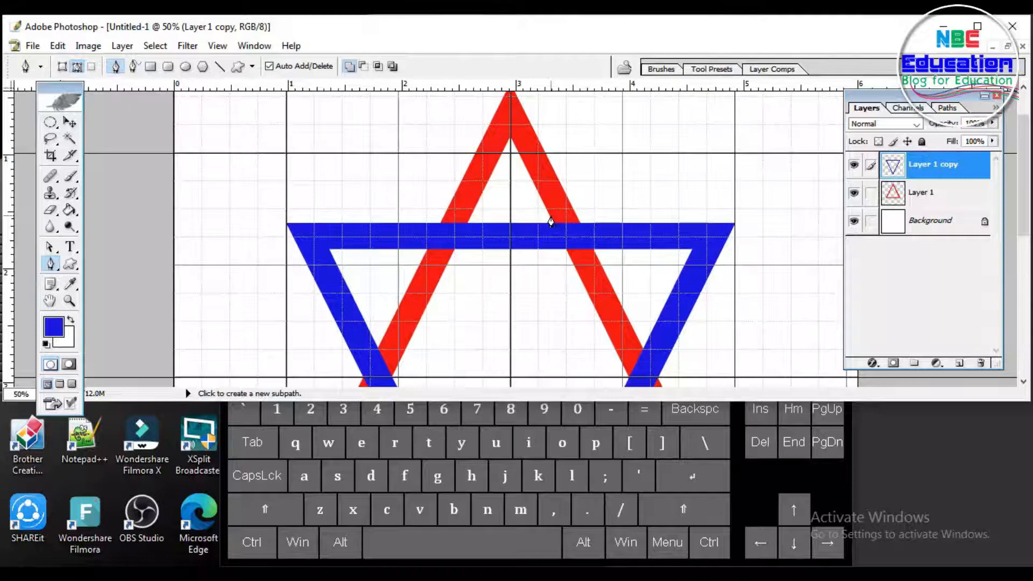
key("ctrl+equal")
key("ctrl+equal")
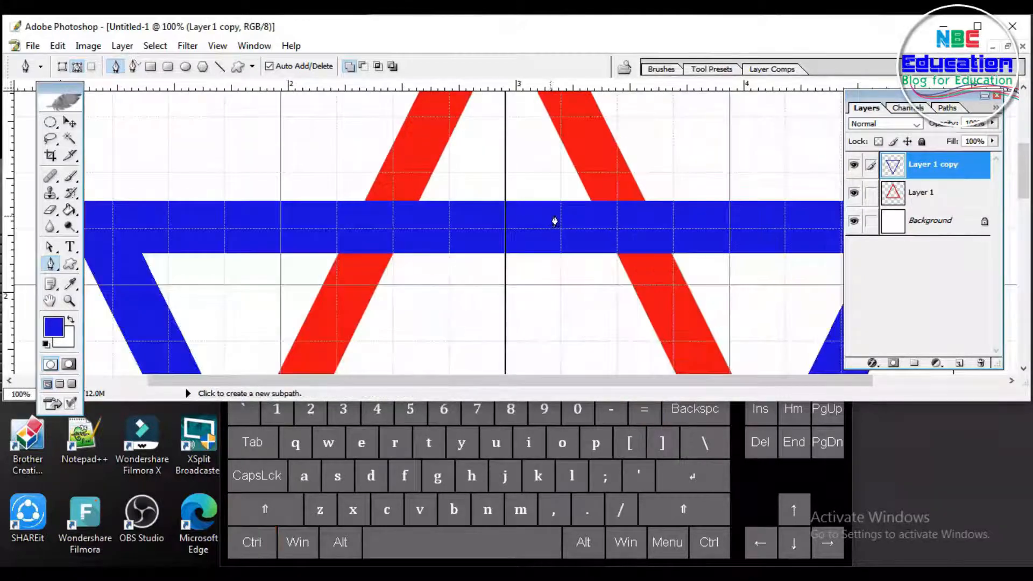
left_click(581, 180)
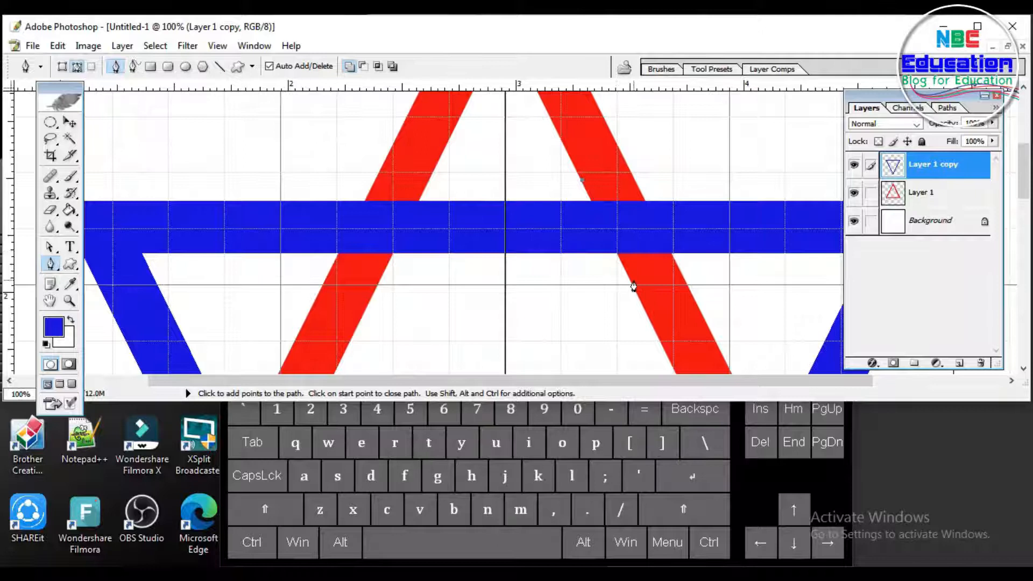
left_click(633, 286)
left_click(687, 286)
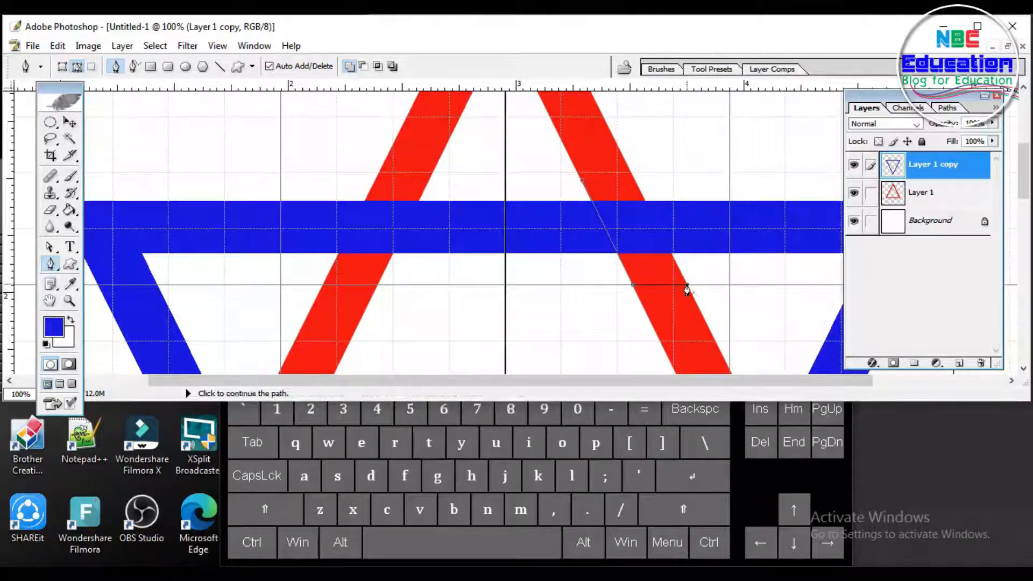
left_click(630, 173)
left_click(581, 182)
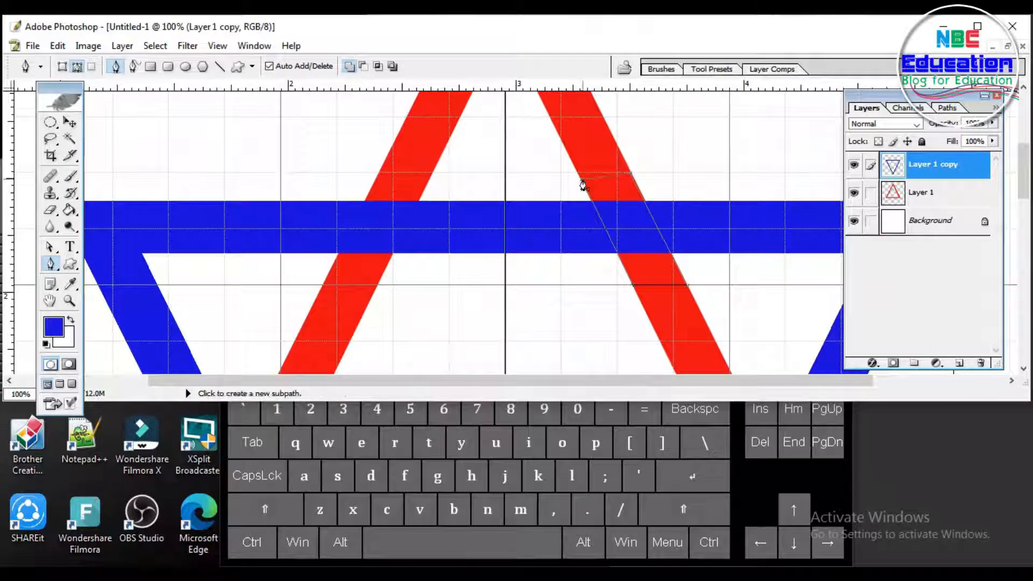
- Align the path's two upper anchor points with the red leg's edges using the Direct Selection tool
left_click(49, 248)
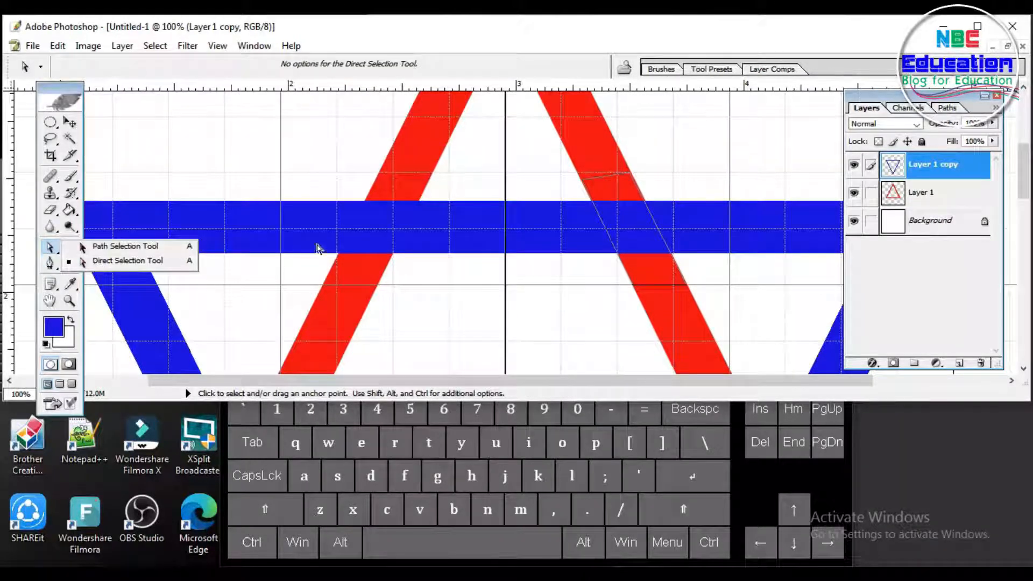
left_click(134, 261)
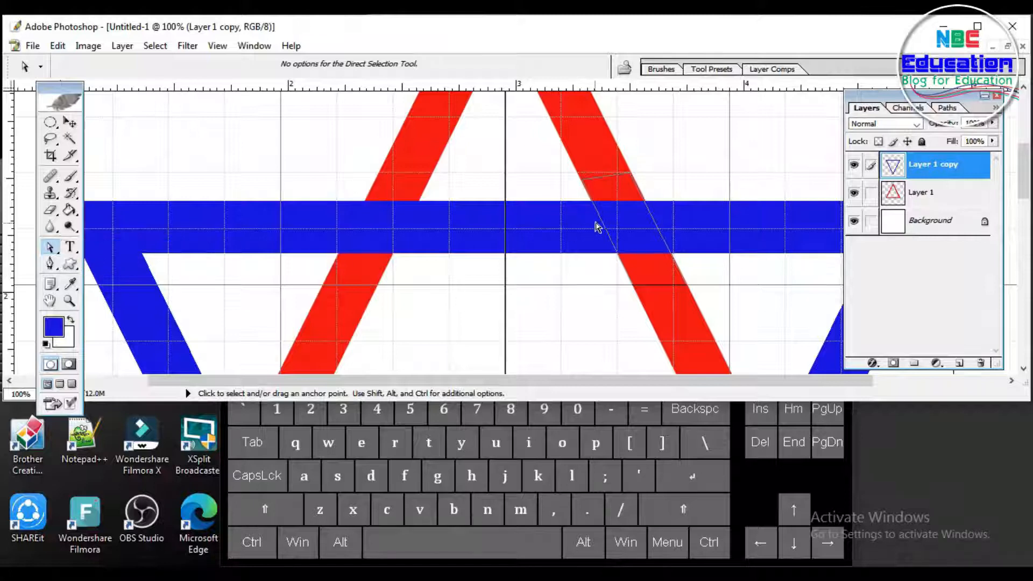
key("ctrl+plus")
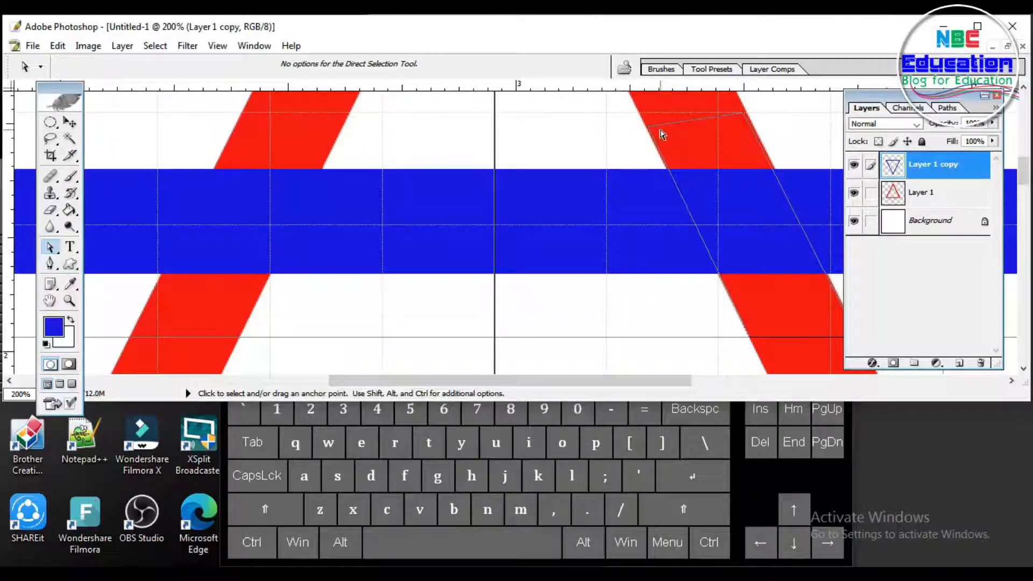
mouse_move(649, 129)
left_mouse_down()
mouse_move(637, 125)
mouse_move(647, 127)
left_mouse_up()
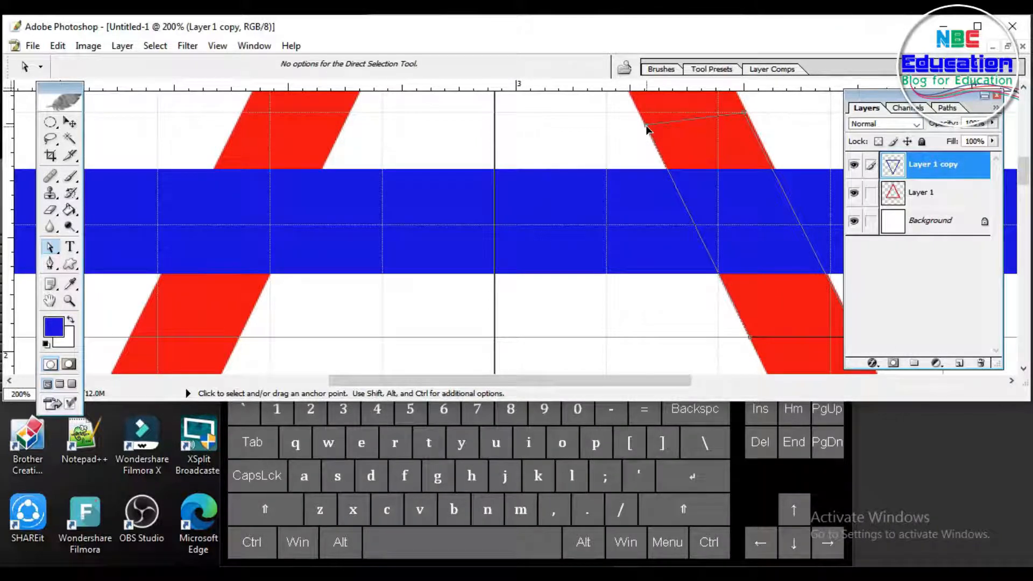
key("space")
left_click_drag(776, 317, 648, 308)
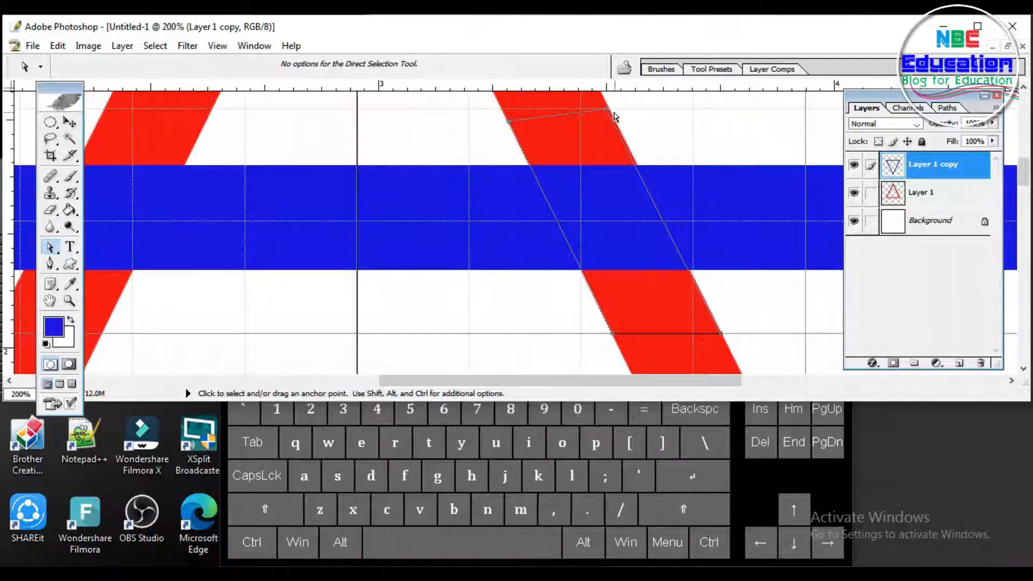
left_click_drag(606, 109, 609, 109)
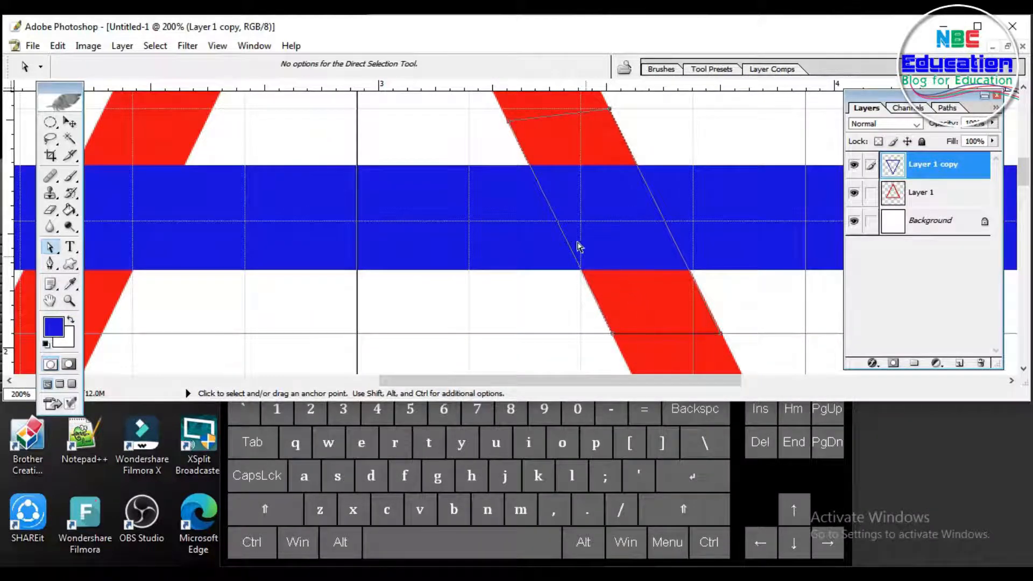
- Convert the path into a new anti-aliased selection with a feather radius of 0 pixels
right_click(593, 200)
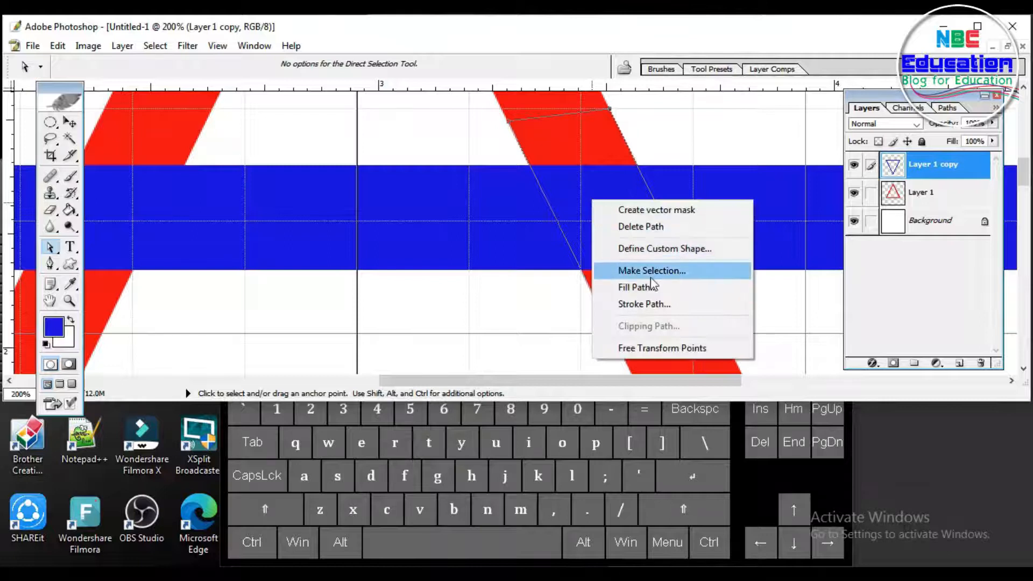
left_click(627, 270)
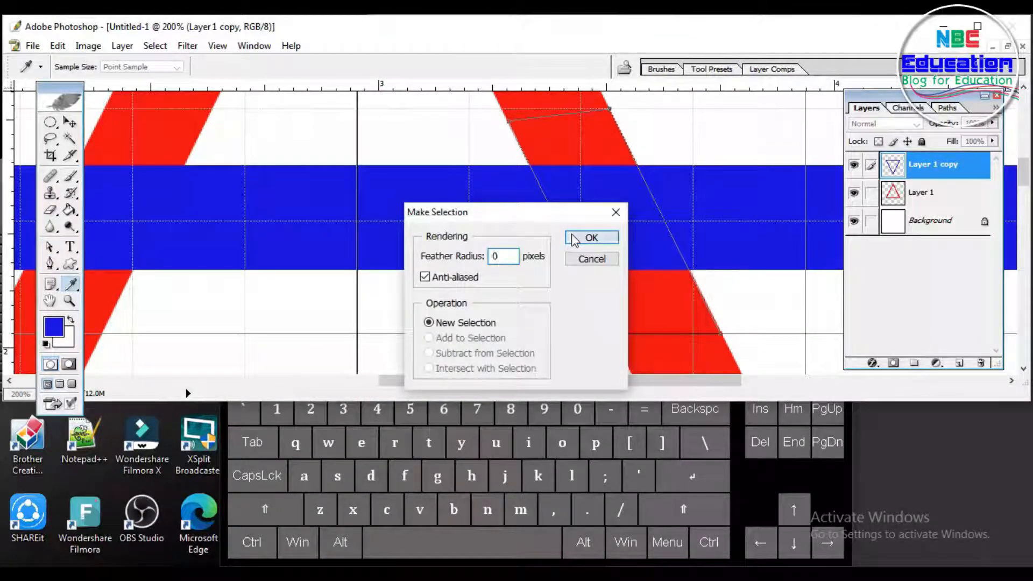
left_click(574, 239)
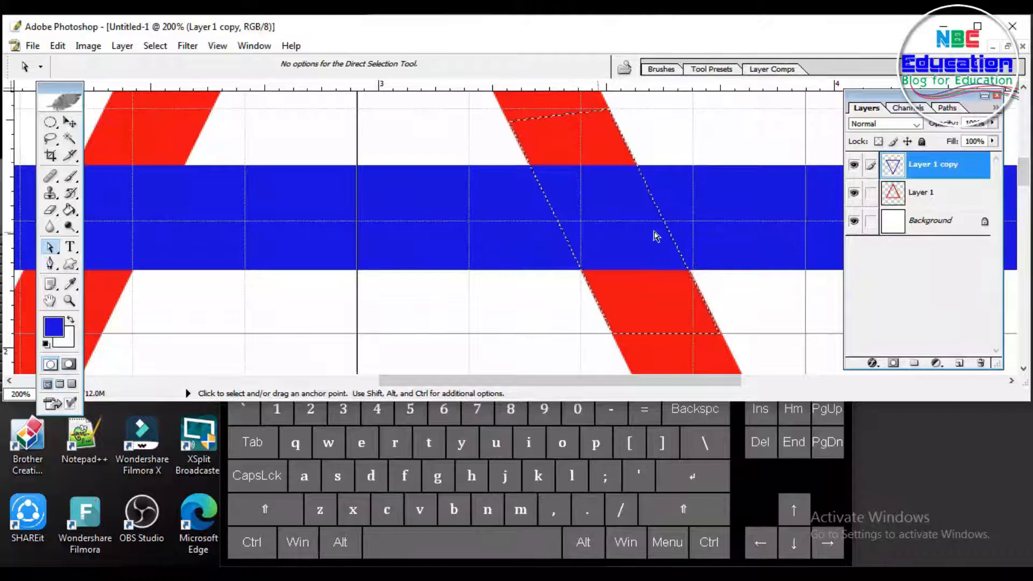
- Rename the blue triangle's layer as Blue and the red triangle's layer as Red
double_click(932, 168)
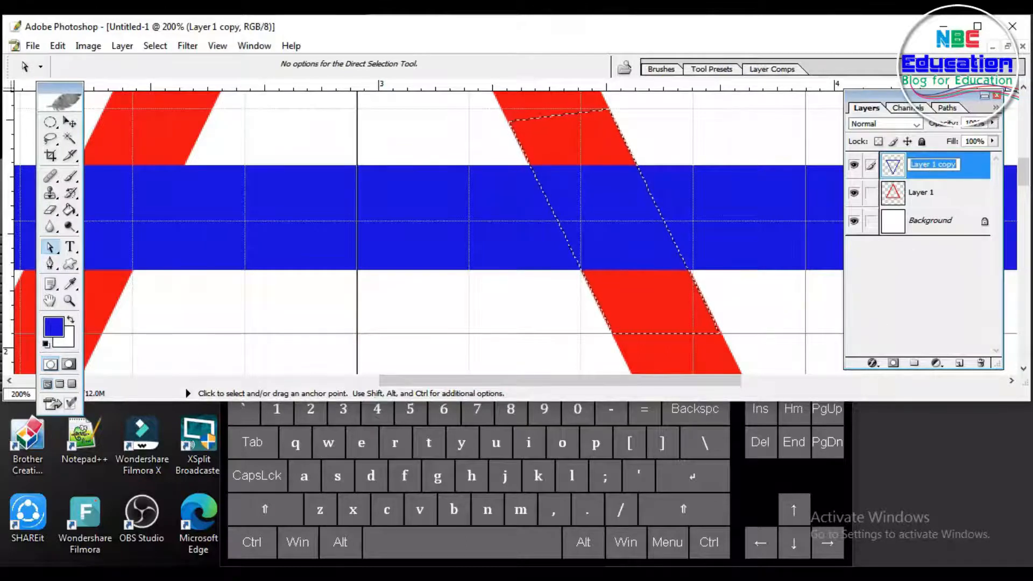
type("Blue")
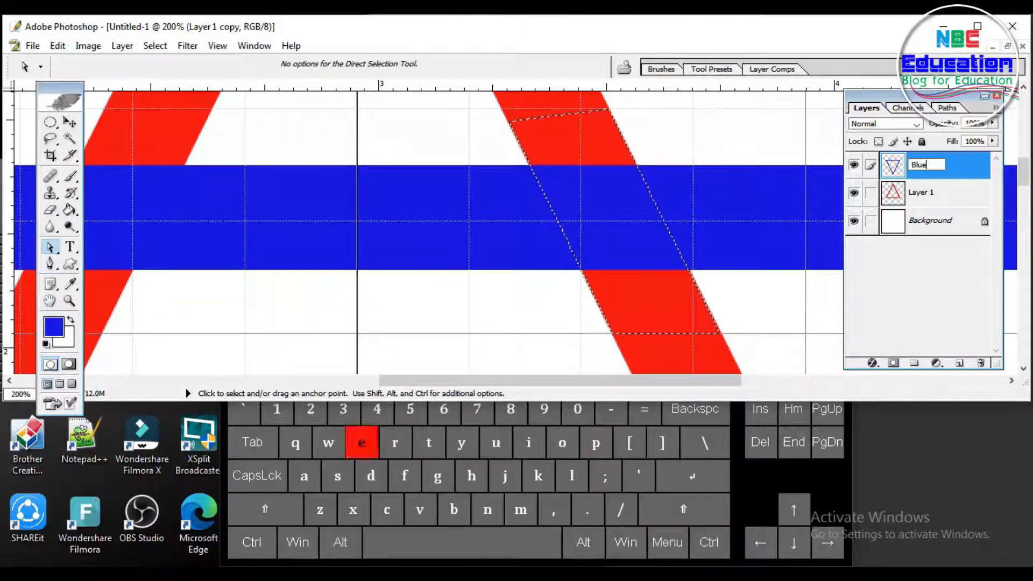
double_click(920, 193)
type("Red")
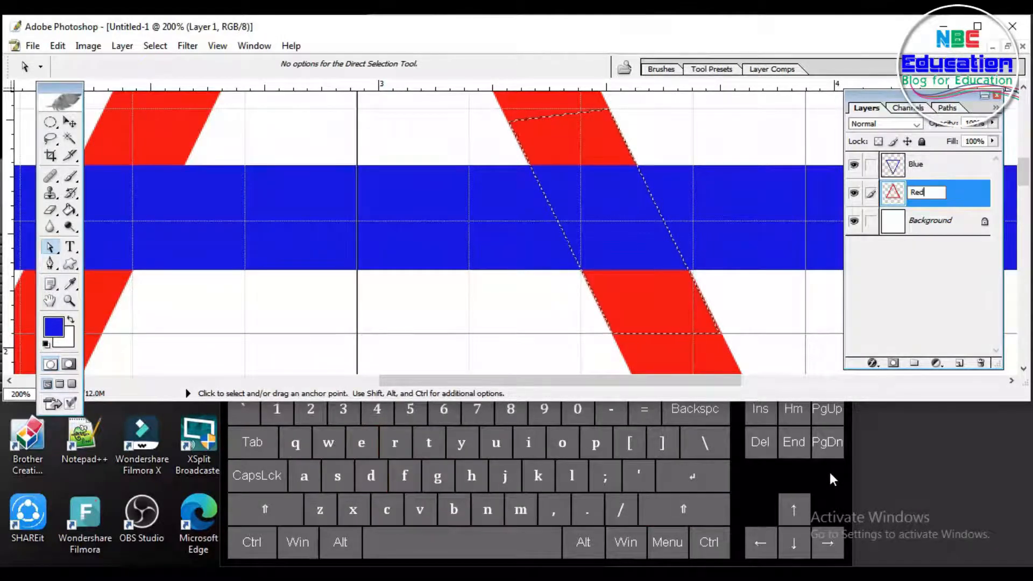
- Delete the selected piece of the blue bar on the Blue layer so the red leg passes over it, and deselect
left_click(932, 164)
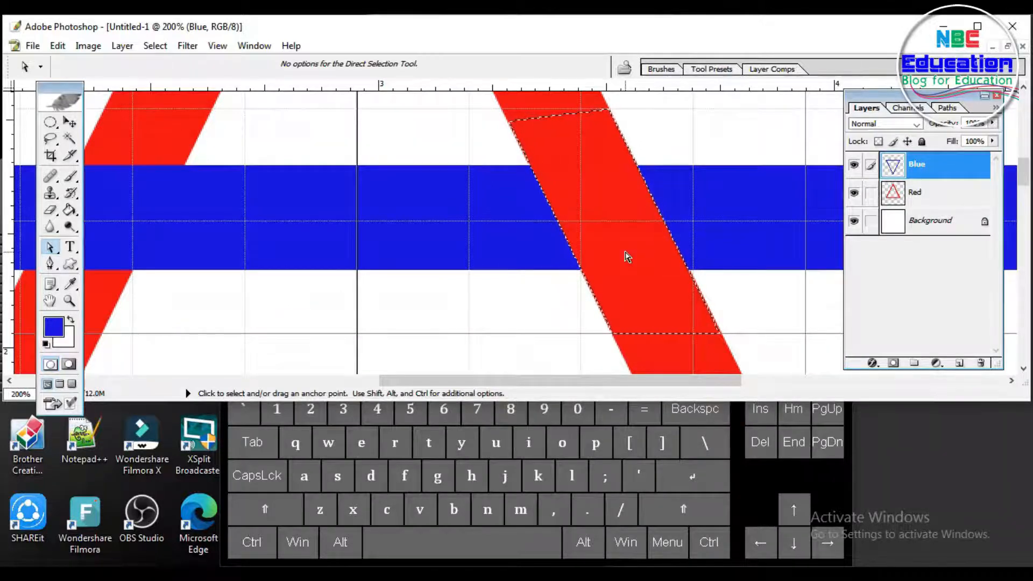
key("ctrl+d")
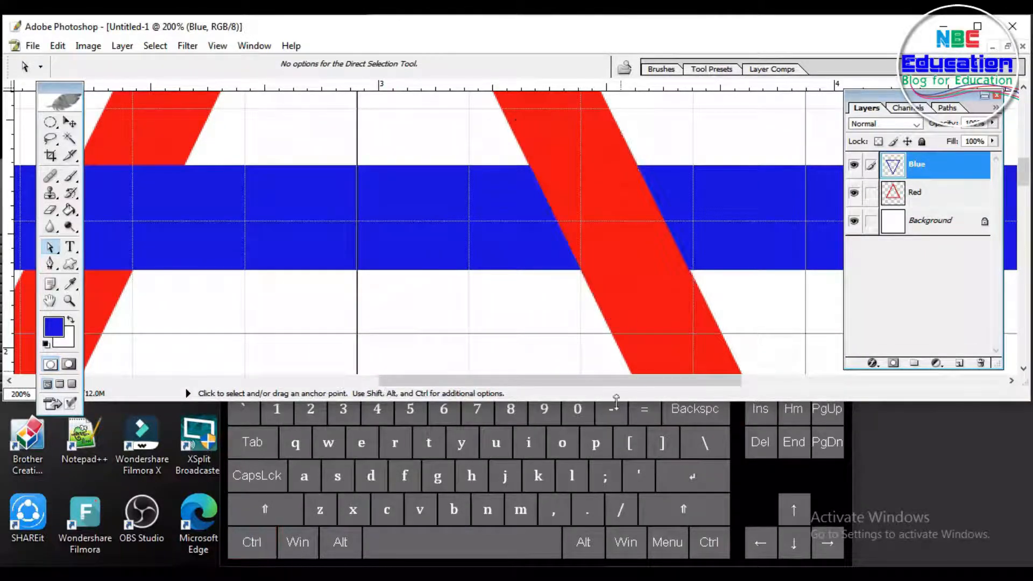
- Draw a closed four-point Pen path along the red bottom bar's edges, enclosing its crossing with the blue triangle's right leg
key("ctrl+minus")
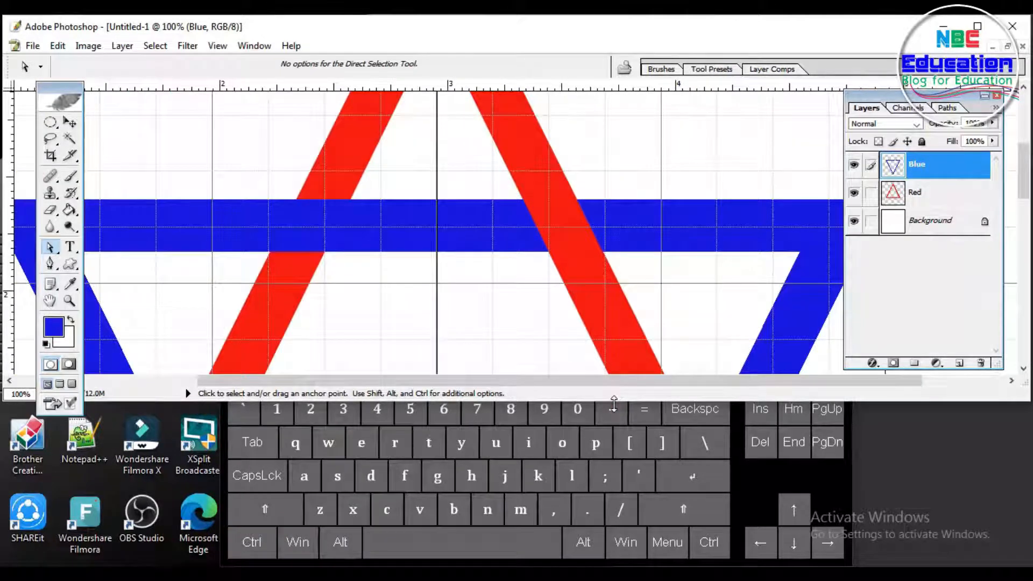
key("space")
left_click_drag(619, 334, 480, 67)
left_click_drag(567, 243, 565, 37)
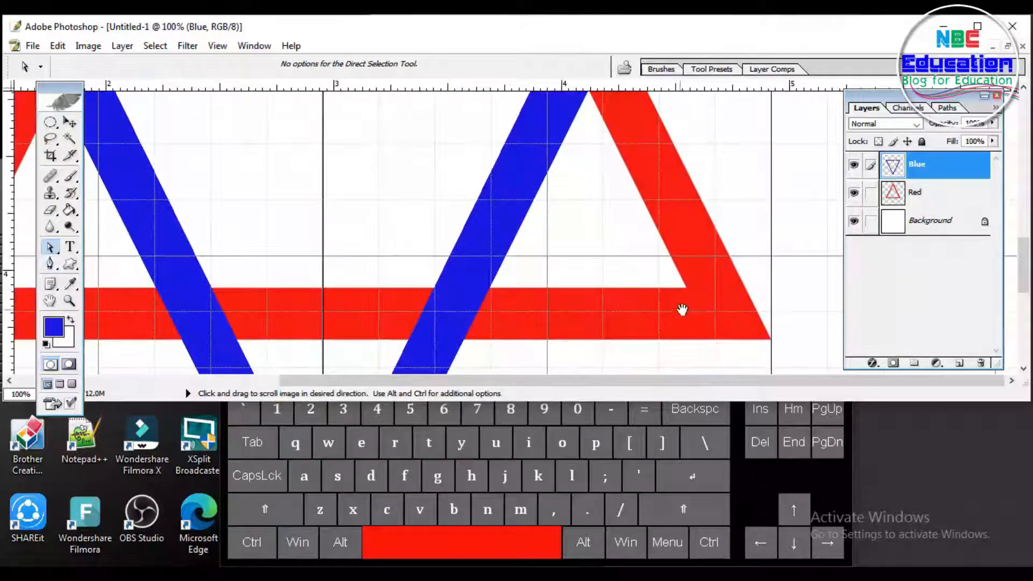
left_click_drag(682, 310, 764, 259)
mouse_move(512, 286)
left_mouse_down()
mouse_move(535, 283)
mouse_move(537, 189)
mouse_move(527, 293)
left_mouse_up()
key("ctrl+equal")
key("ctrl+equal")
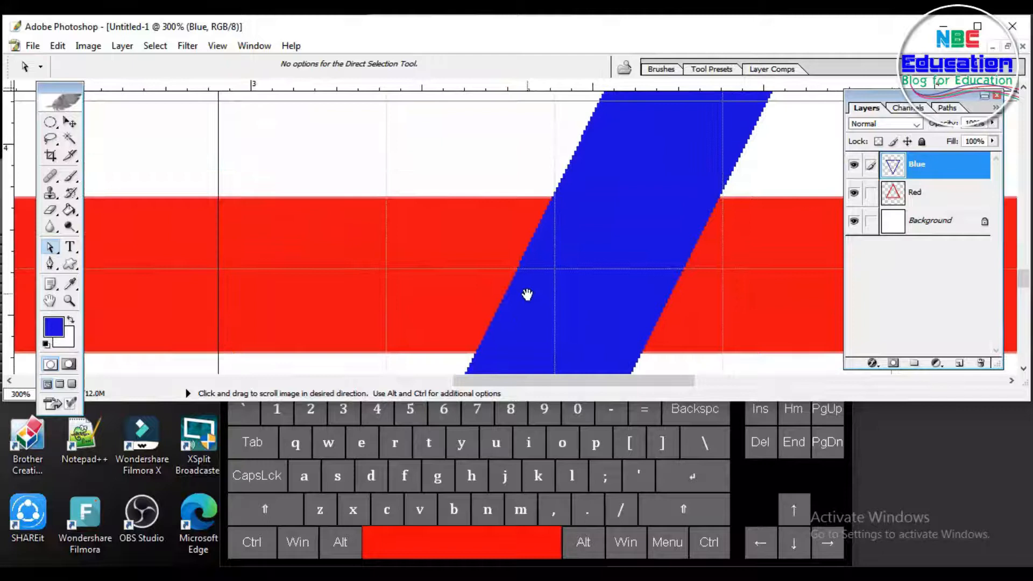
key("p")
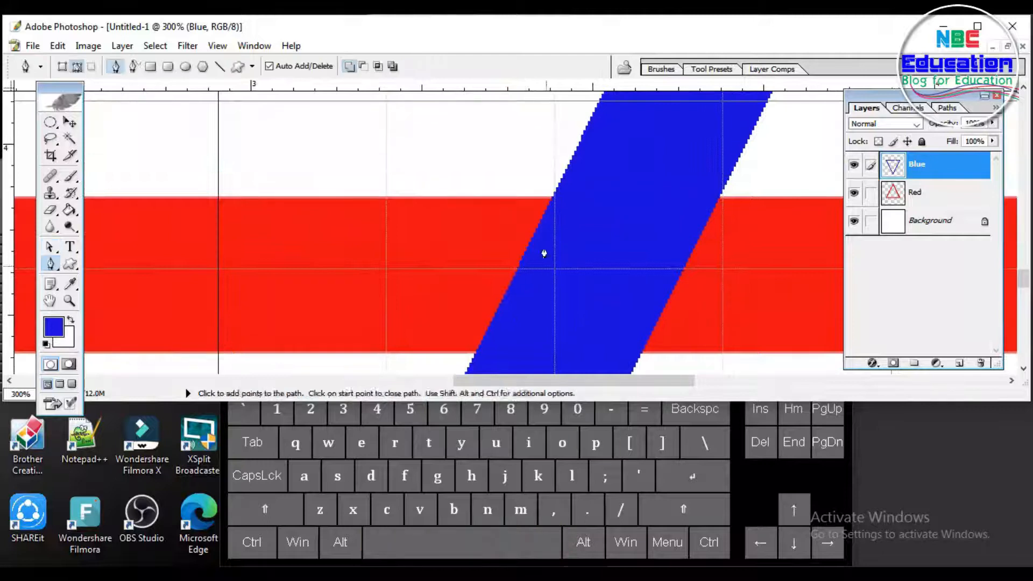
left_click(463, 198)
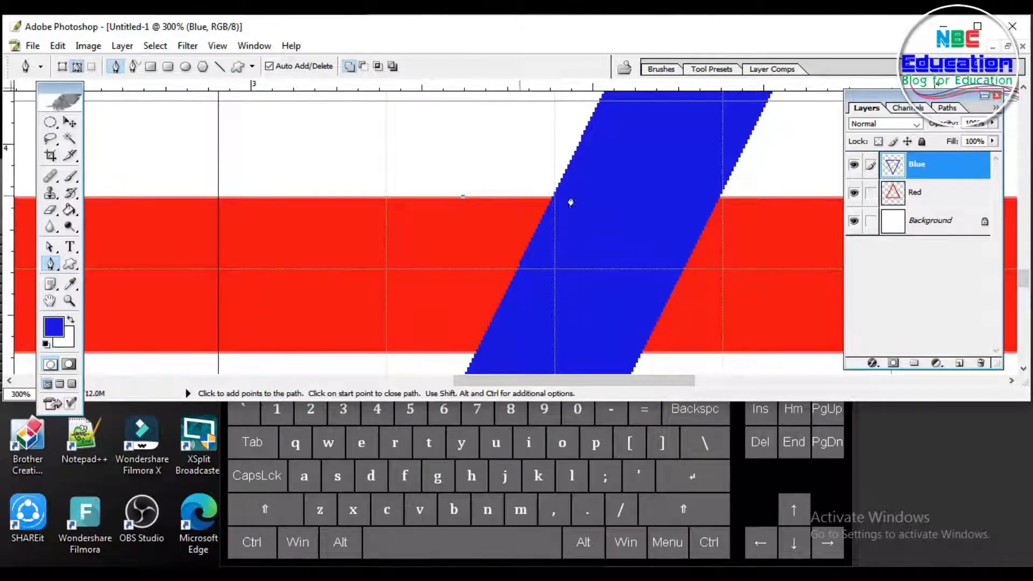
left_click(772, 198)
left_click(735, 353)
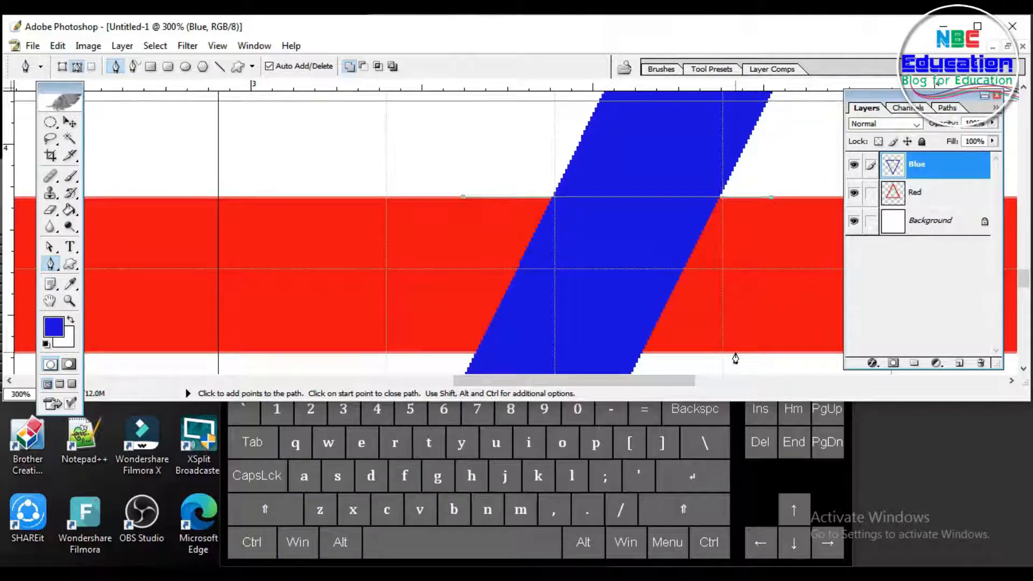
left_click(400, 353)
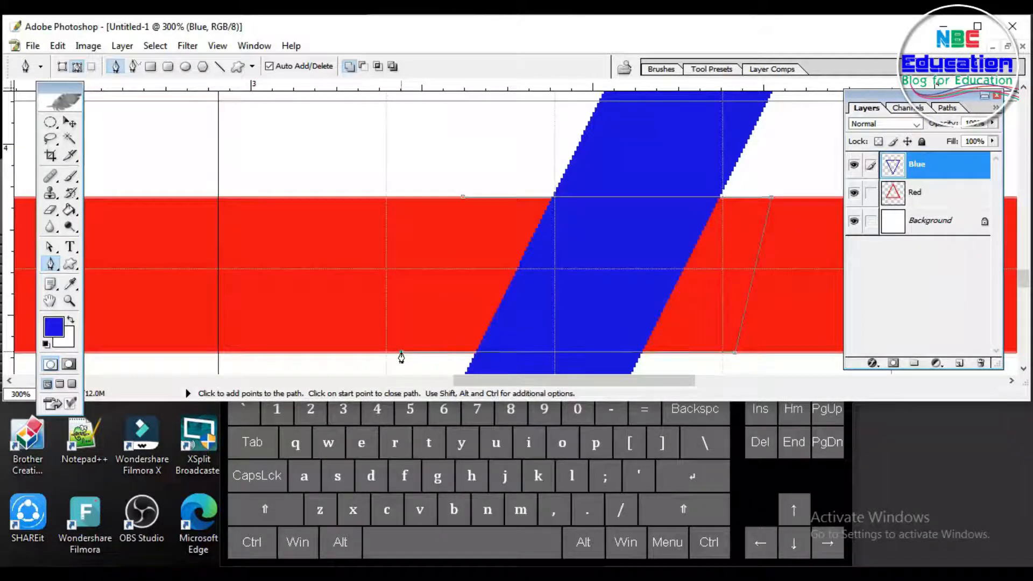
left_click(462, 199)
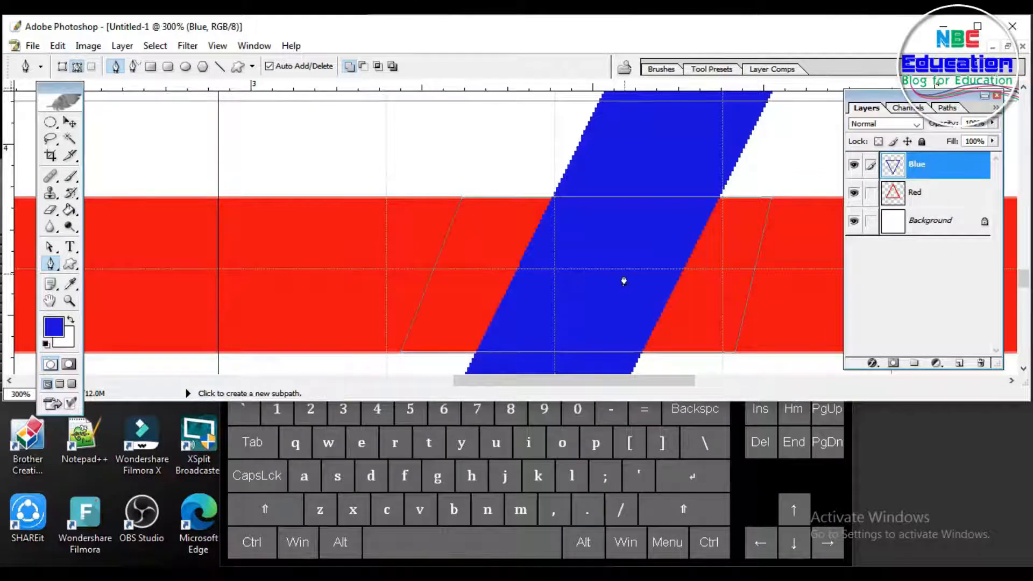
- Convert the path at the red bottom bar's right crossing to an anti-aliased selection with 0 pixels feather, delete the enclosed blue piece, and deselect
left_click(52, 248)
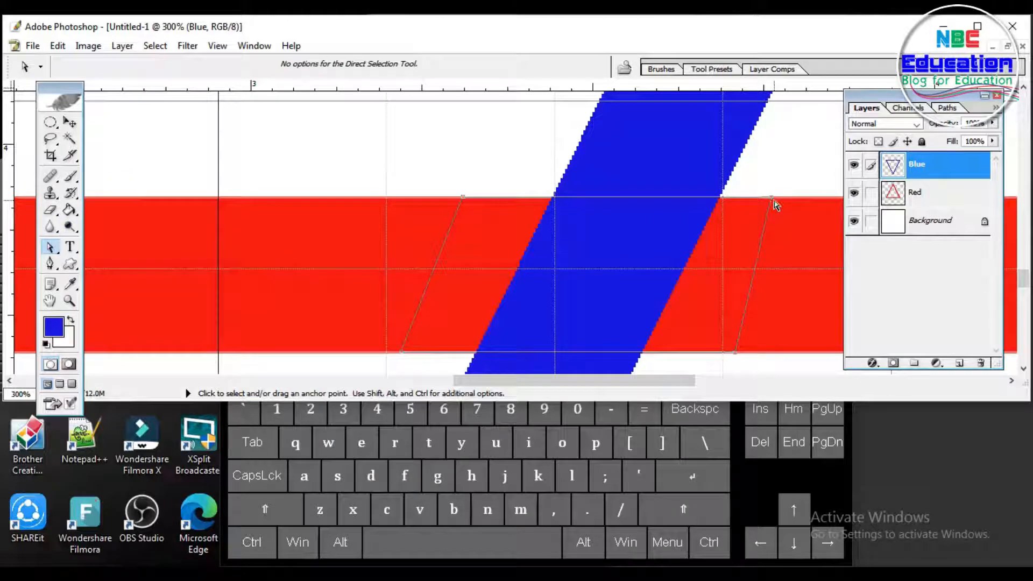
left_click_drag(772, 198, 772, 198)
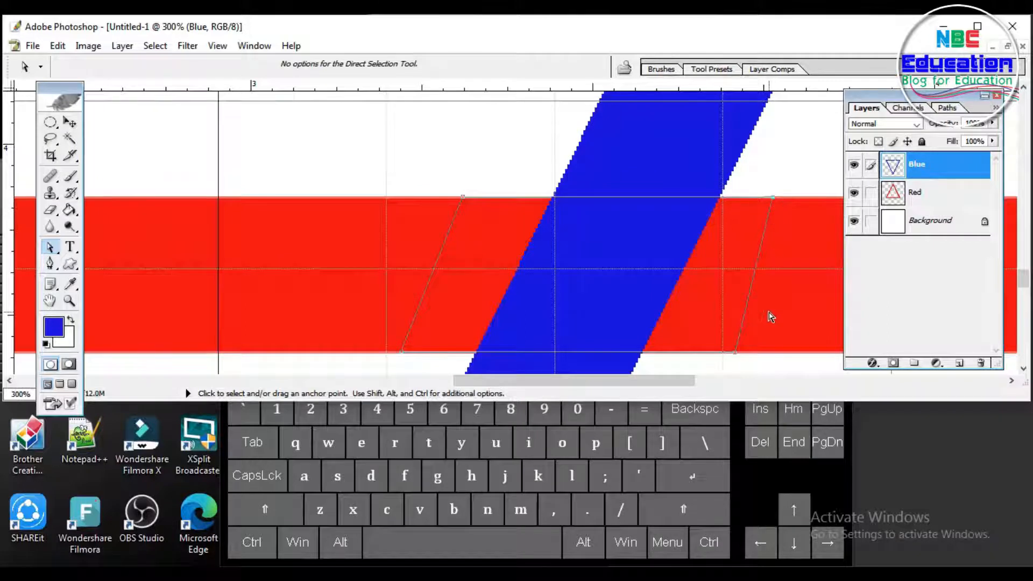
right_click(685, 282)
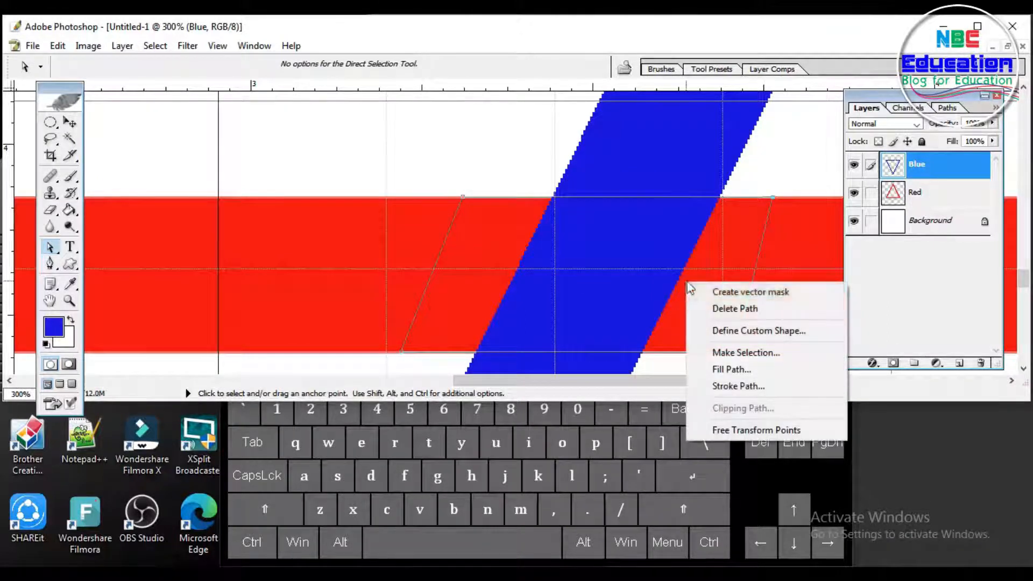
left_click(745, 353)
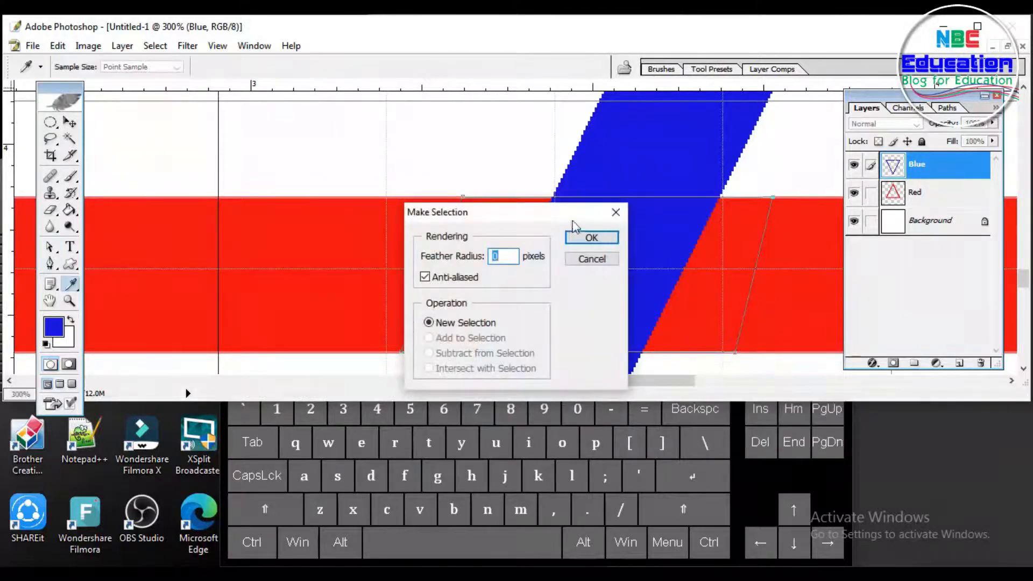
left_click(588, 237)
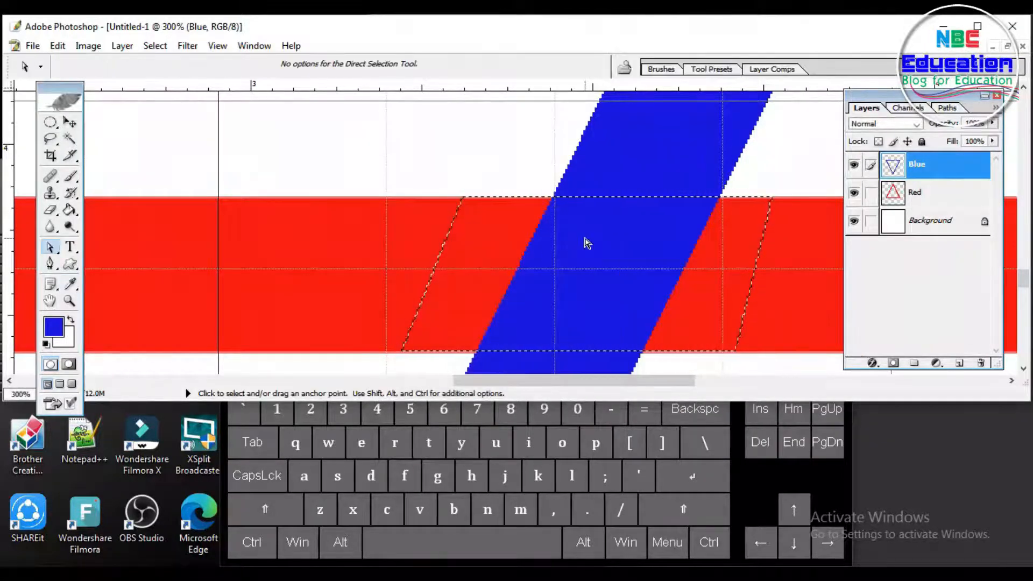
key("Delete")
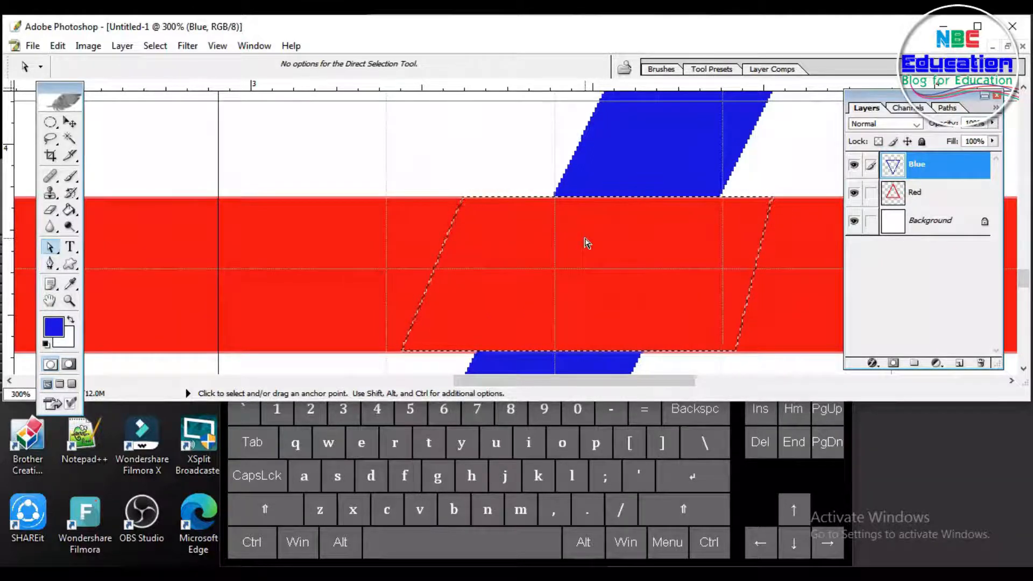
key("ctrl+d")
- Draw a closed four-point Pen path along the red left leg's edges, enclosing its crossing with the blue triangle's left leg
key("ctrl+minus")
key("ctrl+minus")
key("ctrl+minus")
key("ctrl+minus")
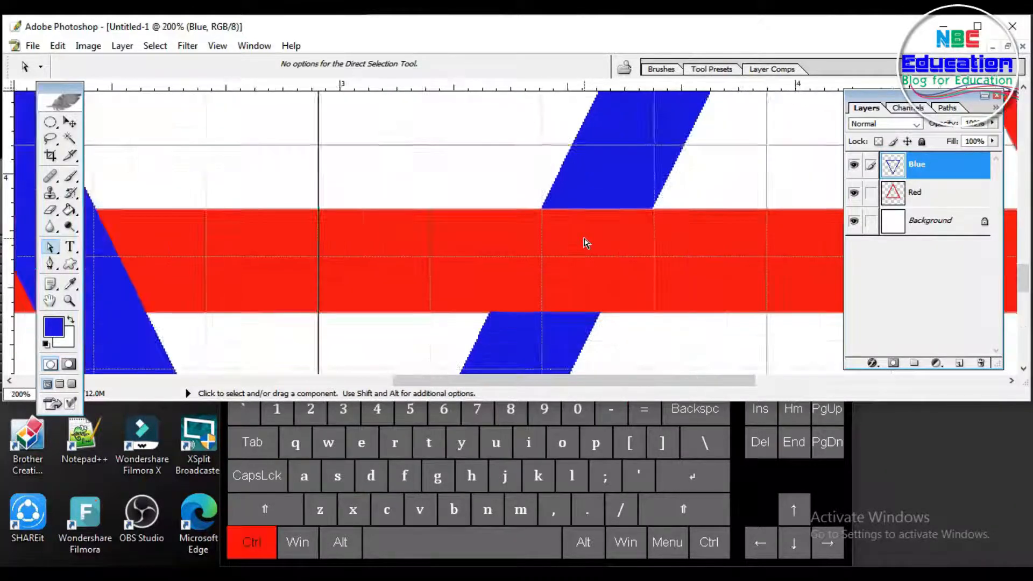
key("ctrl+minus")
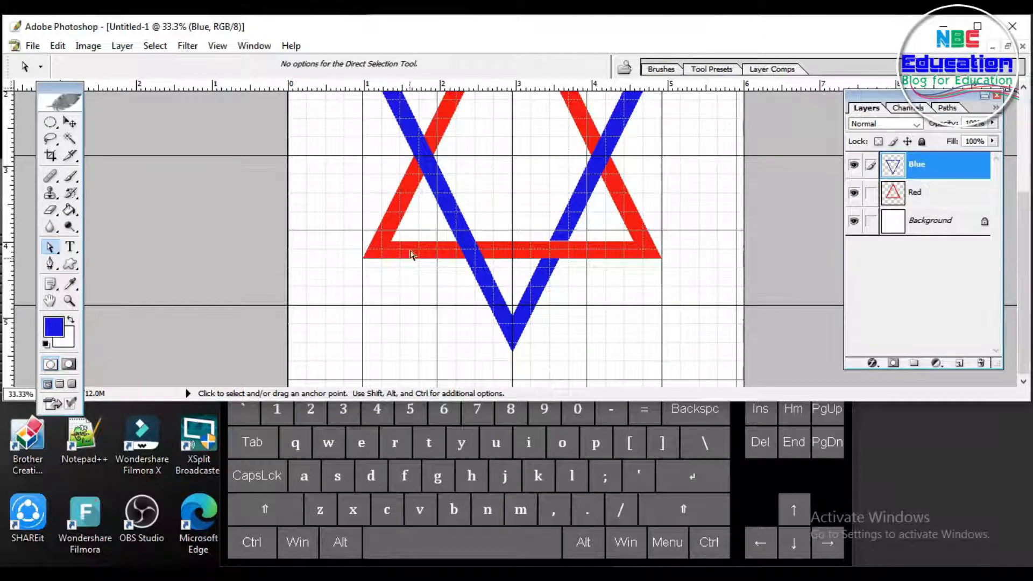
key("space")
left_click_drag(435, 241, 440, 264)
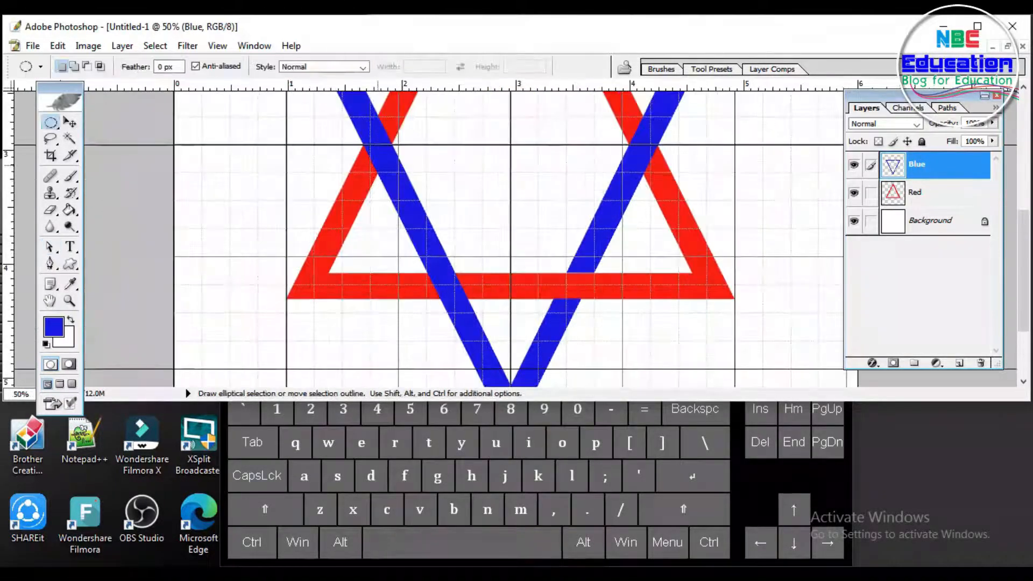
key("space")
left_click_drag(381, 163, 391, 211)
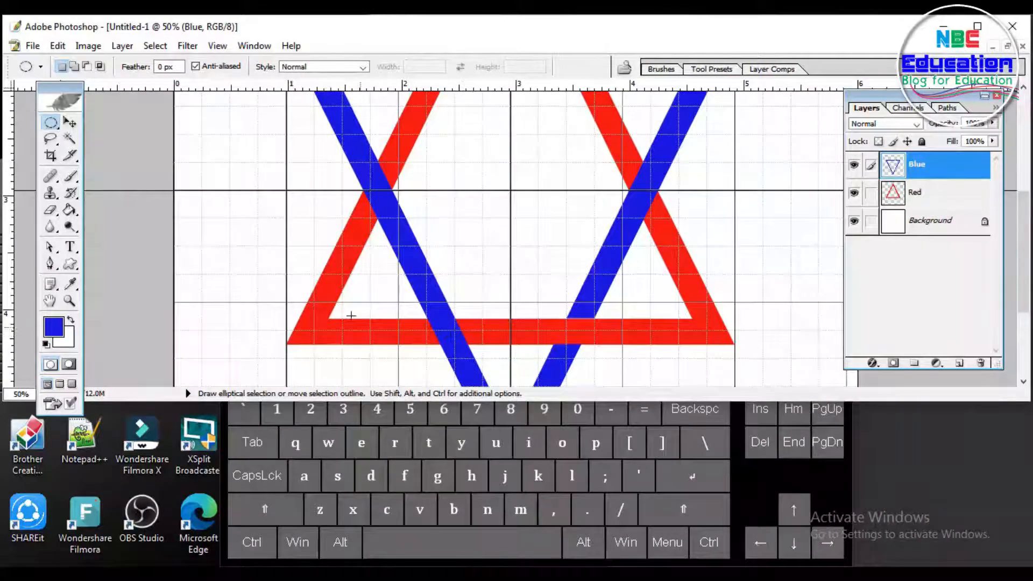
key("ctrl+plus")
key("ctrl+plus")
key("space")
left_click_drag(329, 204, 429, 256)
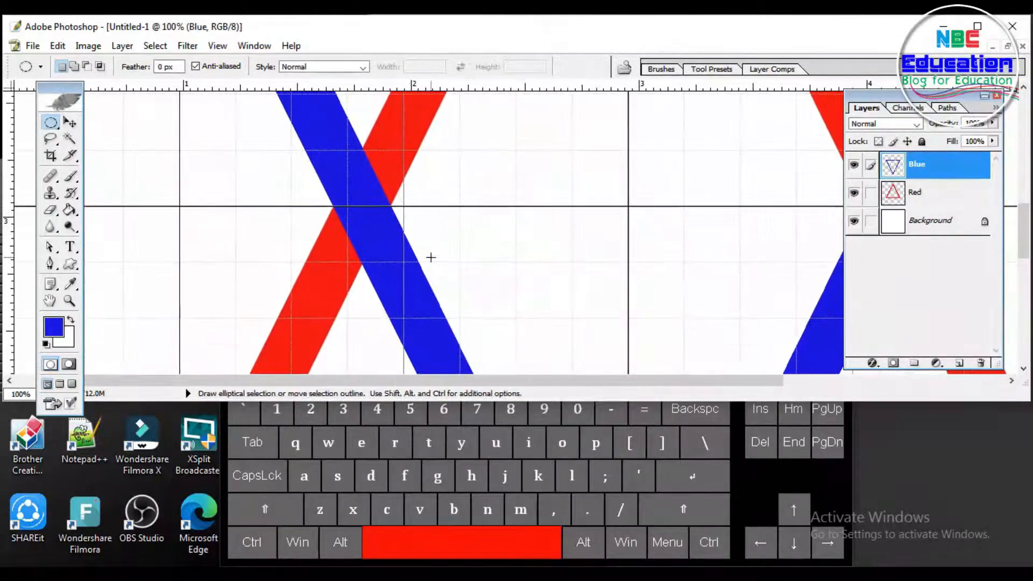
key("p")
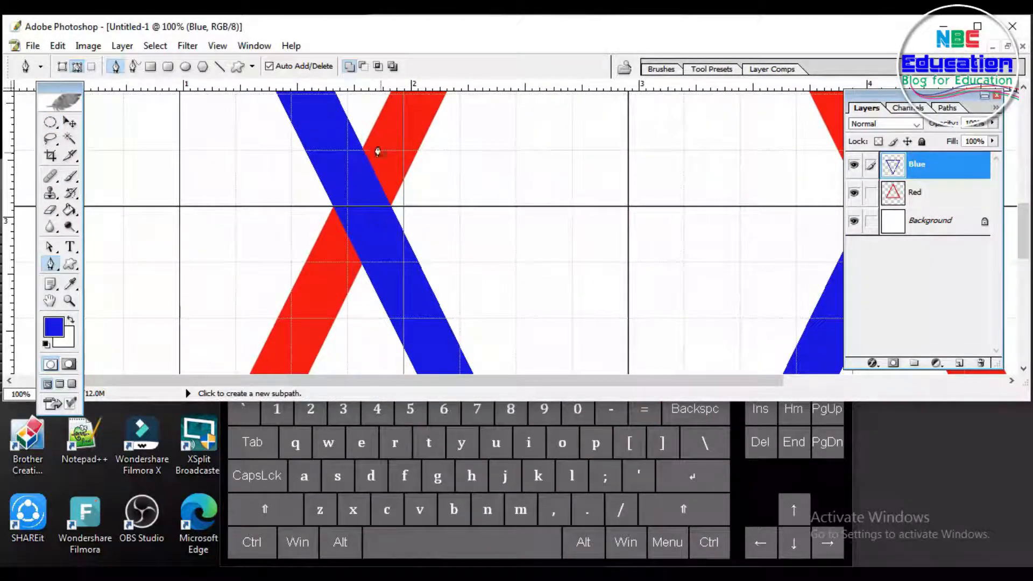
left_click(381, 111)
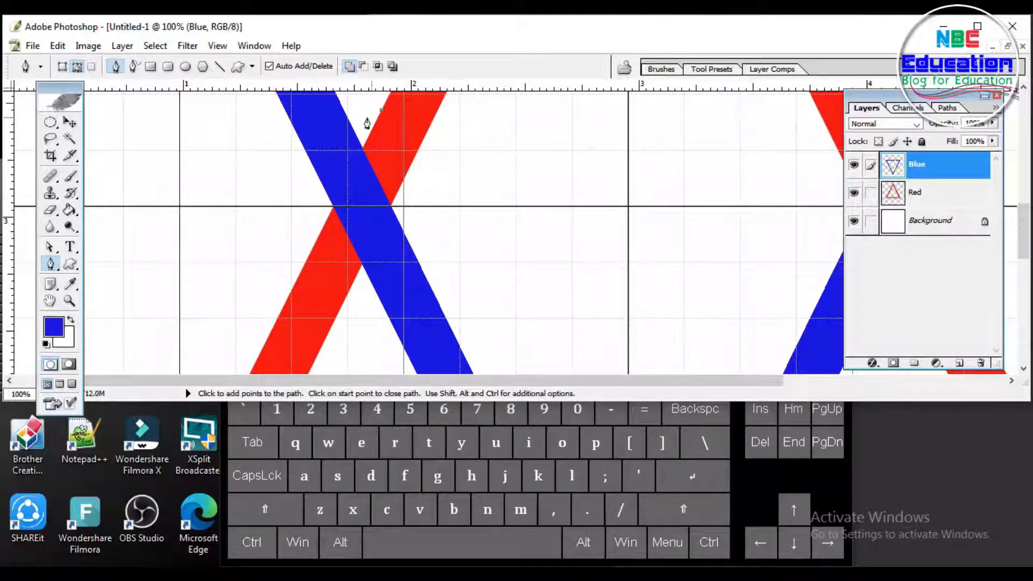
left_click(319, 234)
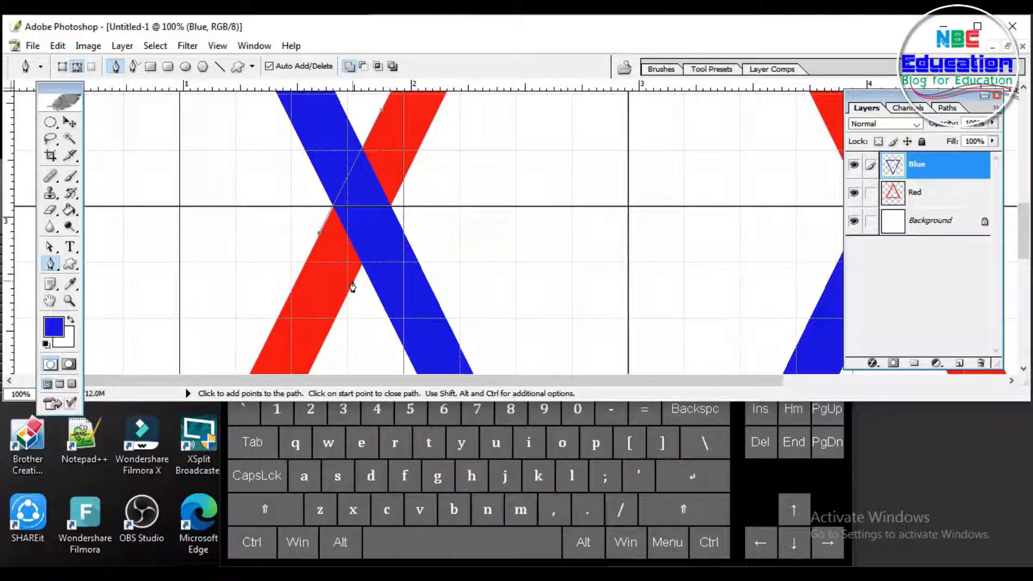
left_click(354, 281)
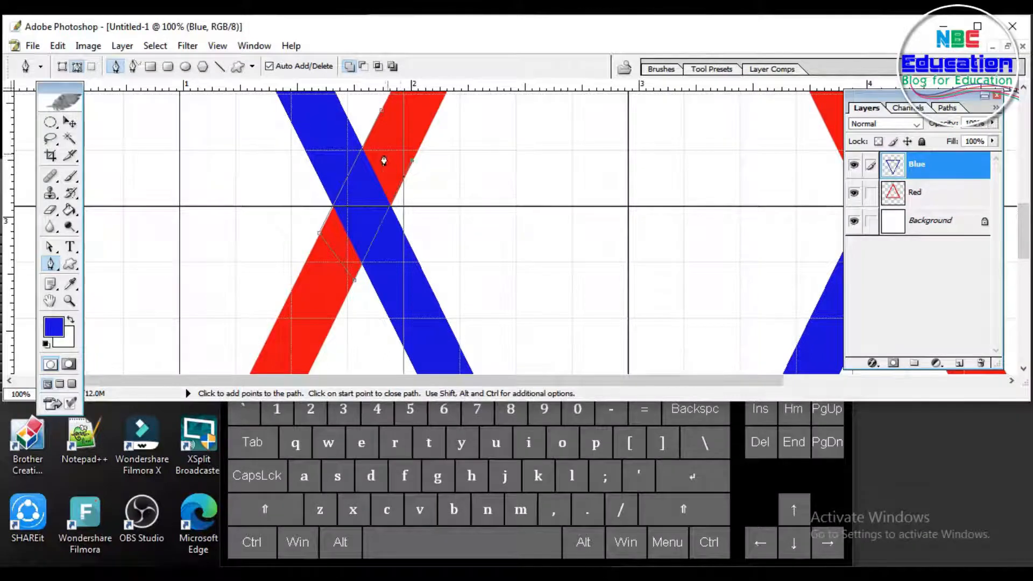
left_click(382, 114)
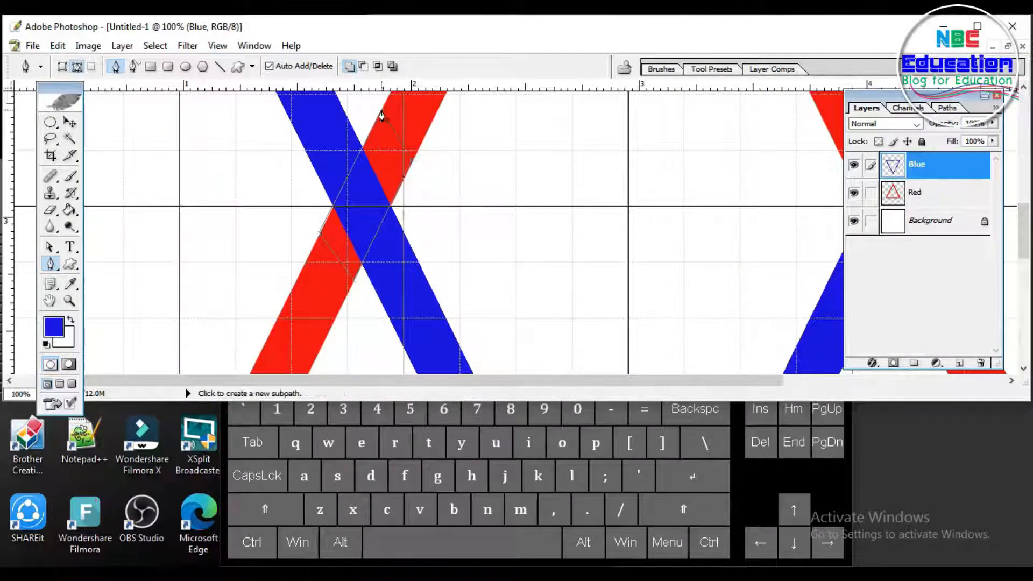
- Fine-tune the path's anchor points with the Direct Selection tool so its sides follow the edges of the red left leg
key("ctrl+equal")
key("ctrl+equal")
key("space")
mouse_move(369, 147)
left_mouse_down()
mouse_move(533, 219)
mouse_move(623, 241)
left_mouse_up()
mouse_move(387, 224)
left_mouse_down()
mouse_move(532, 309)
mouse_move(534, 326)
left_mouse_up()
left_click_drag(523, 225, 522, 268)
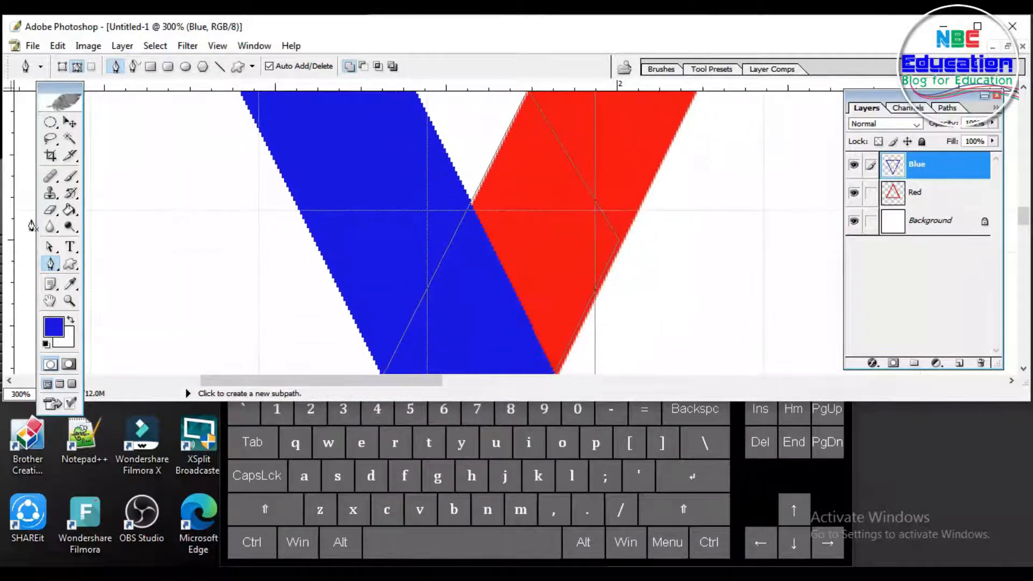
left_click(50, 248)
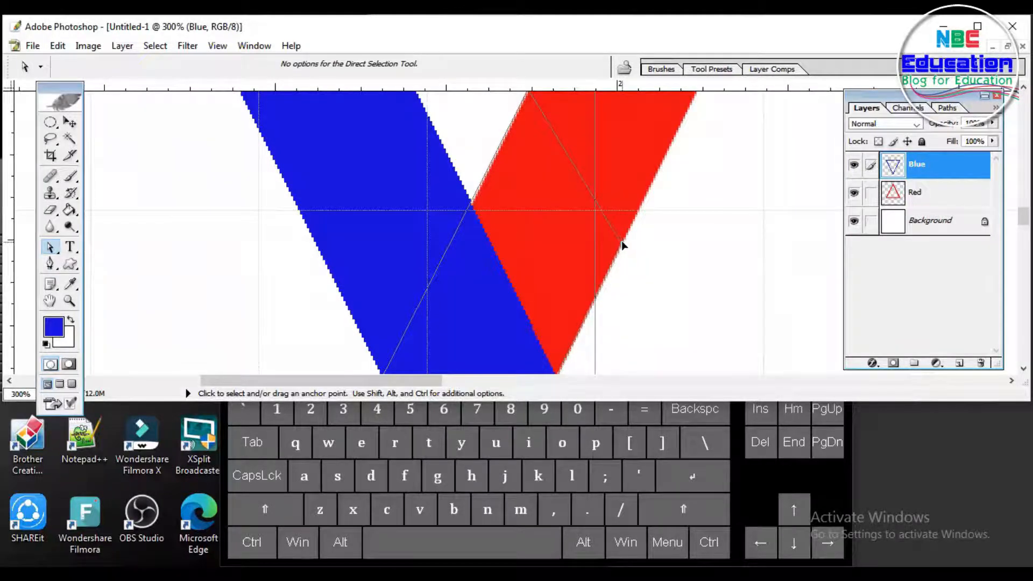
key("space")
left_click_drag(574, 318, 528, 311)
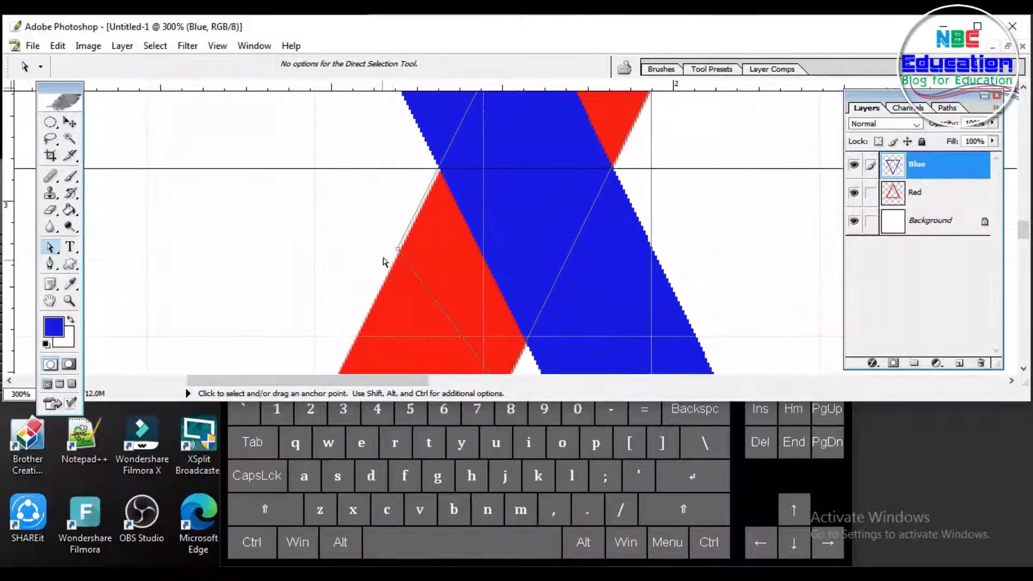
left_click_drag(399, 252, 473, 212)
- Convert the left crossing's path to a selection, delete the blue piece inside it on the Blue layer, and deselect
right_click(502, 198)
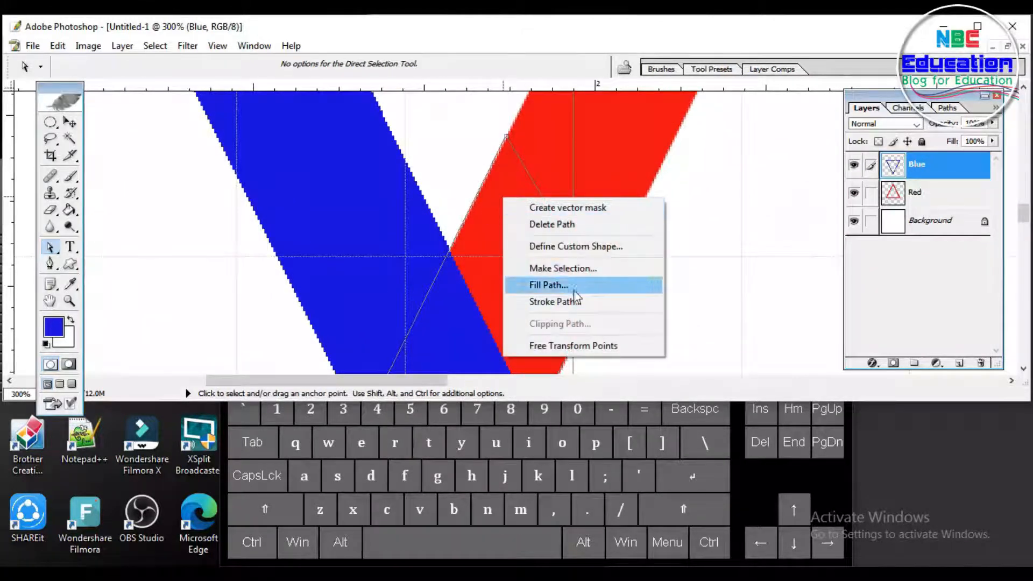
left_click(583, 269)
left_click(592, 237)
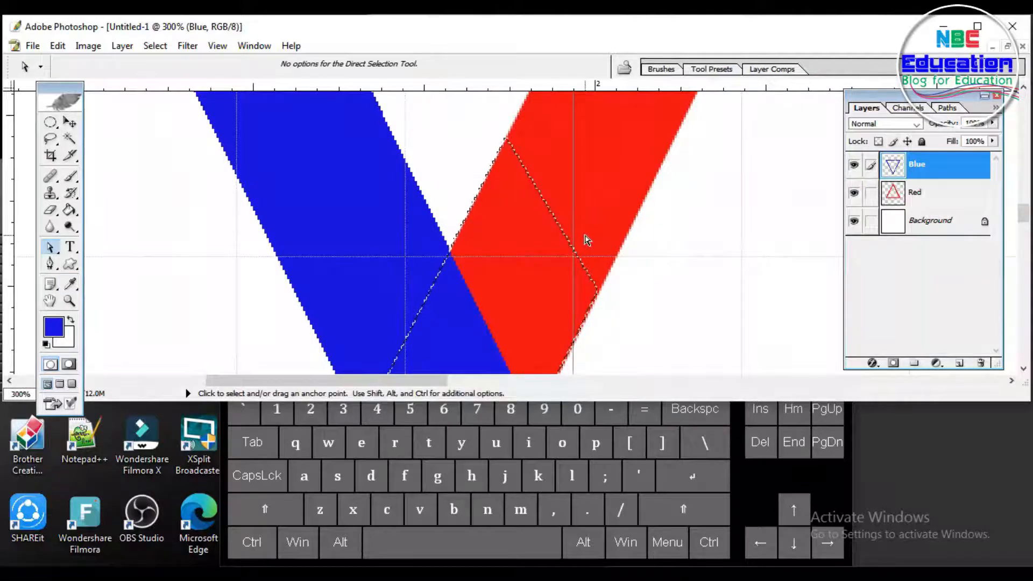
key("ctrl+minus")
key("ctrl+minus")
key("ctrl+minus")
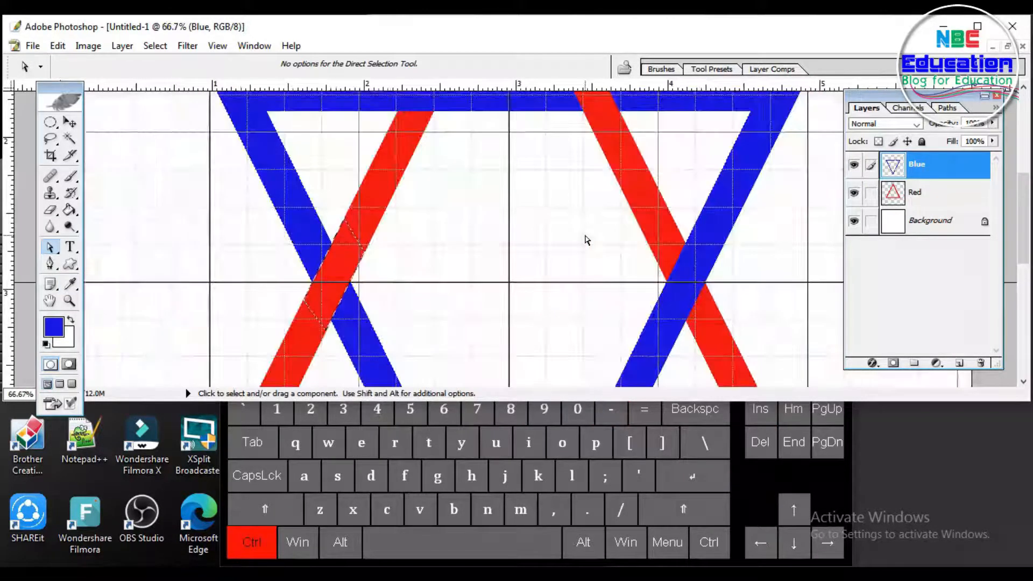
key("ctrl+minus")
key("ctrl+minus")
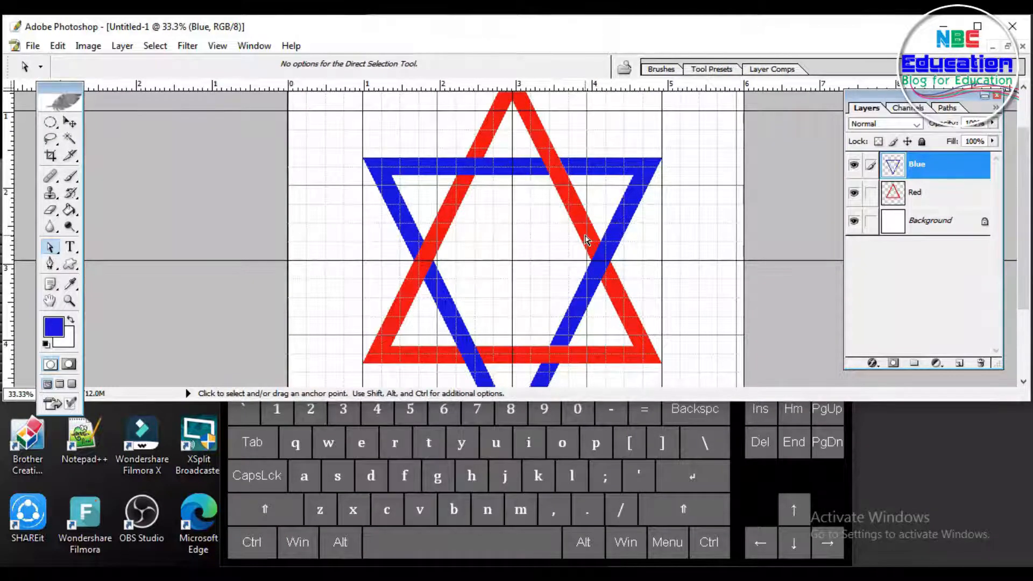
- Draw a closed triangular Pen path from inside the red apex to the middle of the blue top bar's two crossings with the red legs
key("ctrl+minus")
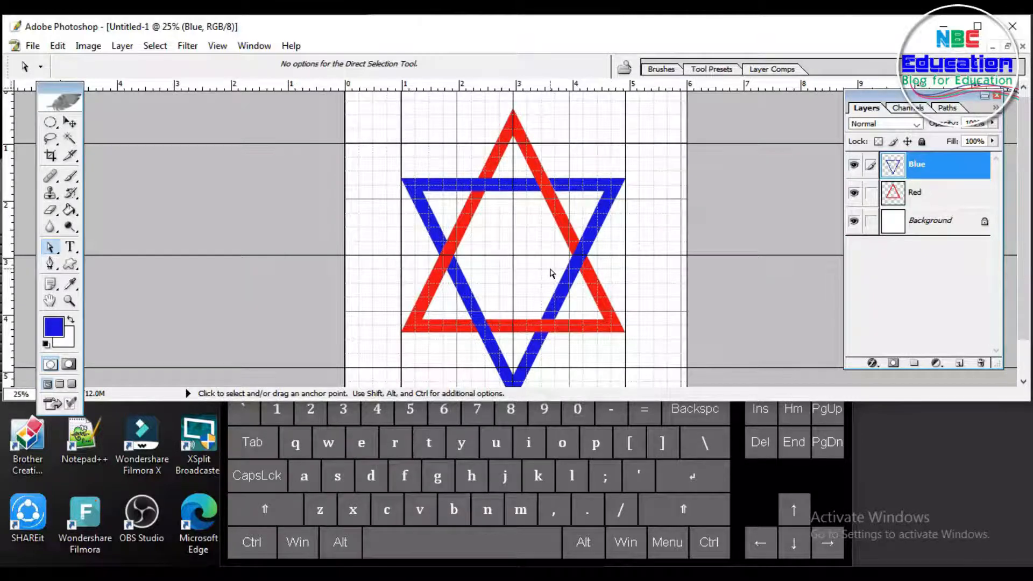
key("ctrl+plus")
key("ctrl+plus")
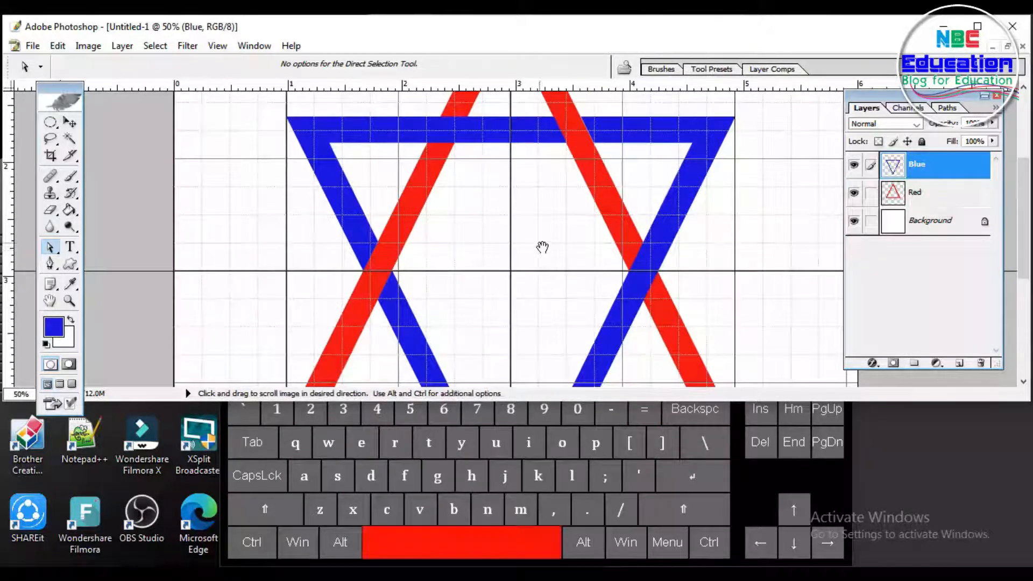
left_click_drag(542, 247, 549, 380)
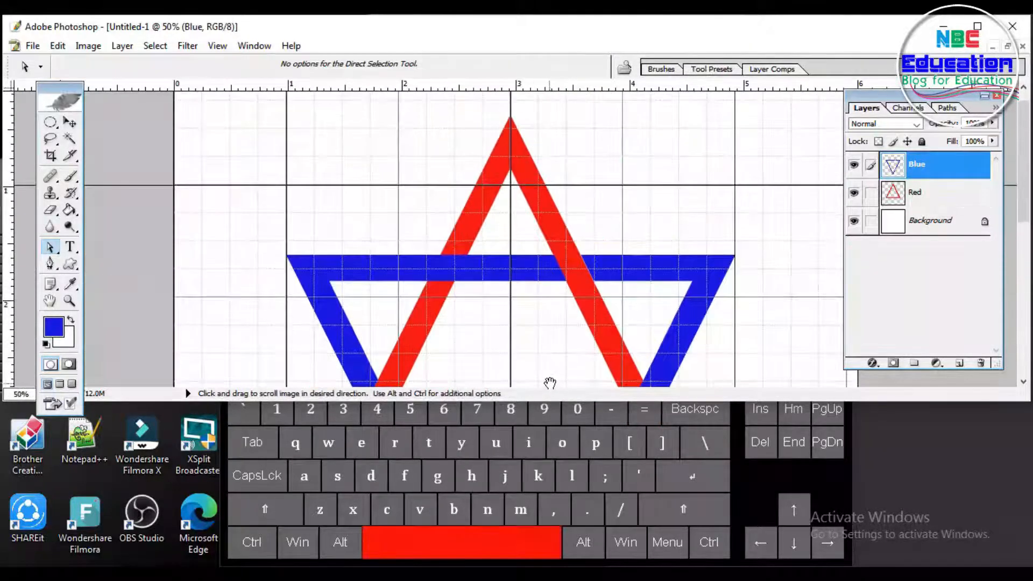
left_click(50, 264)
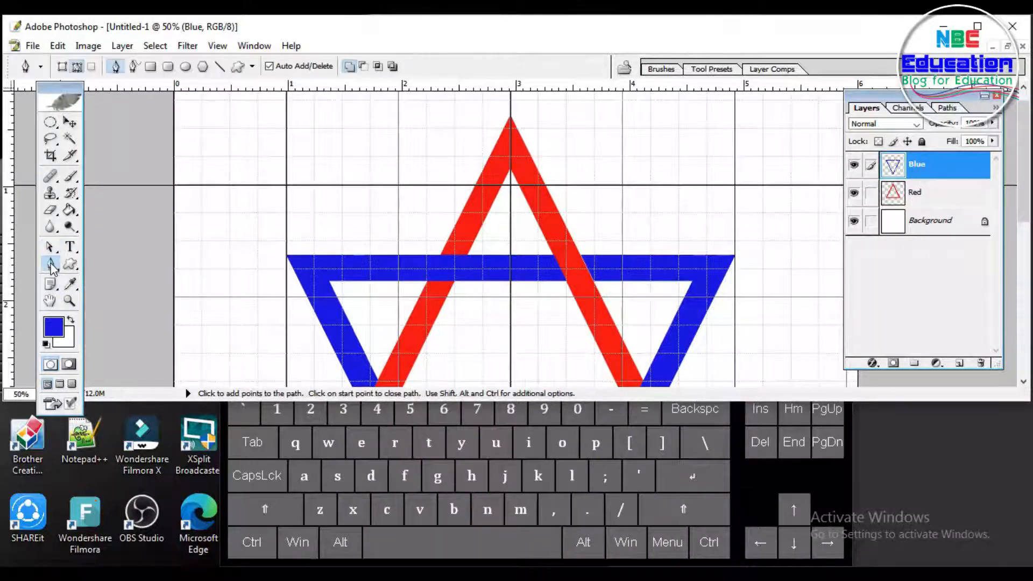
left_click(511, 147)
left_click(449, 268)
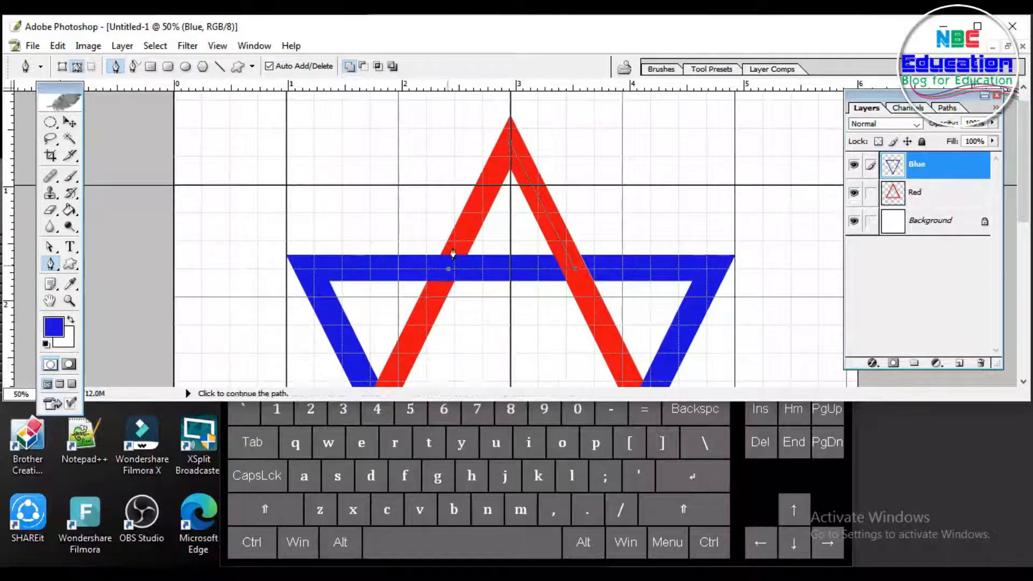
left_click(511, 145)
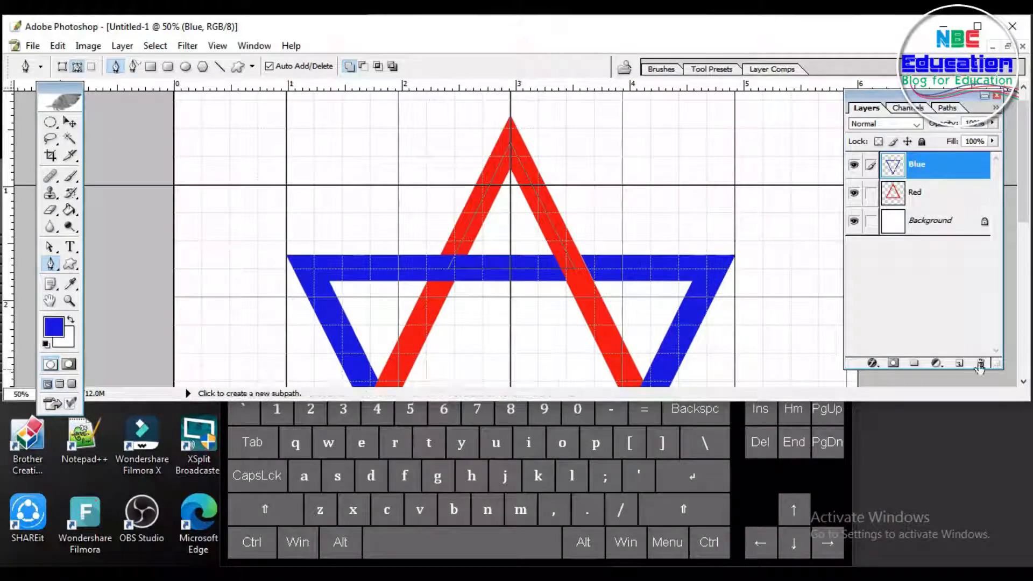
- Add a new layer above Blue and convert the triangular path in the star's upper tip into a selection
left_click(958, 364)
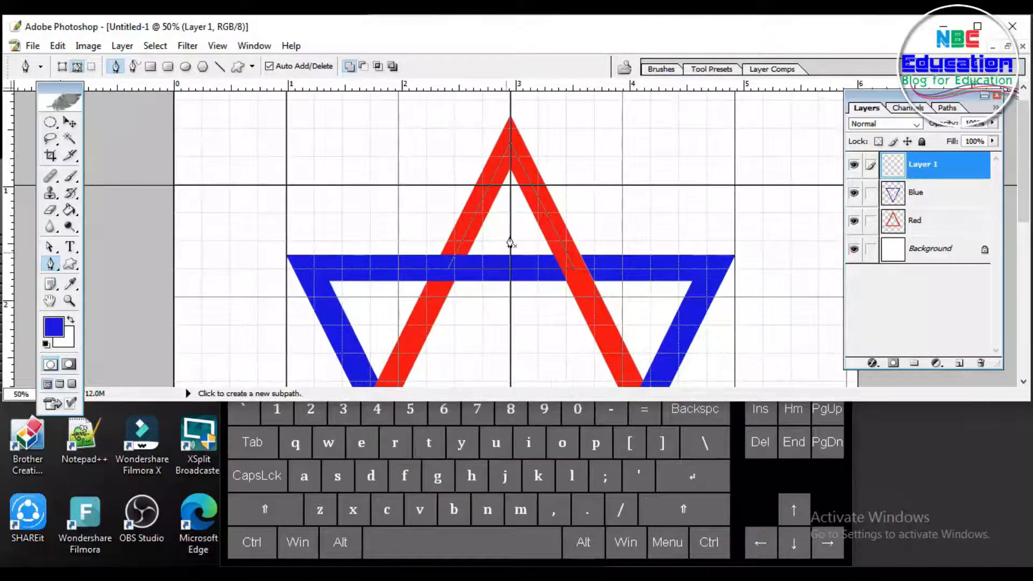
right_click(502, 208)
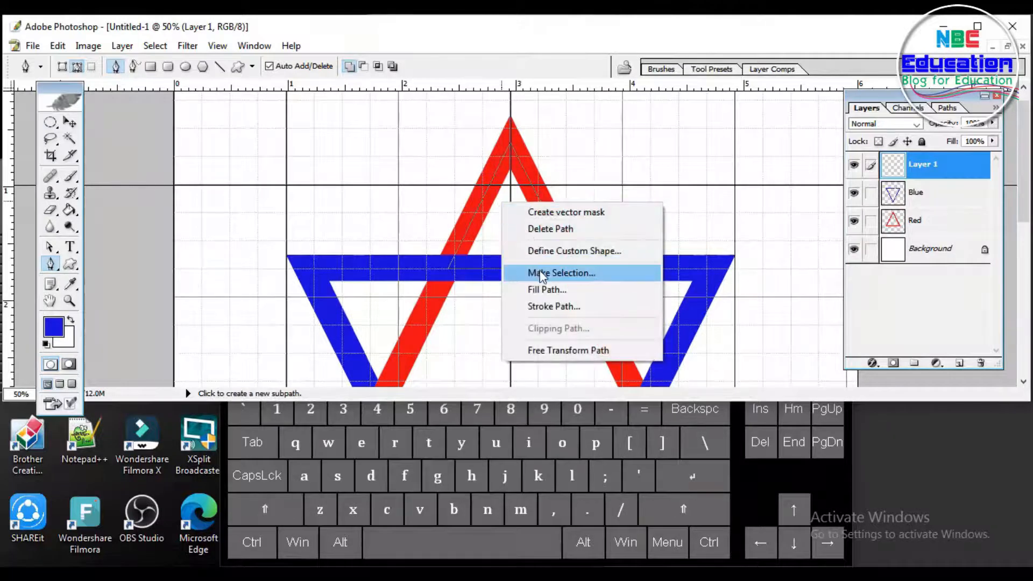
left_click(541, 267)
left_click(581, 240)
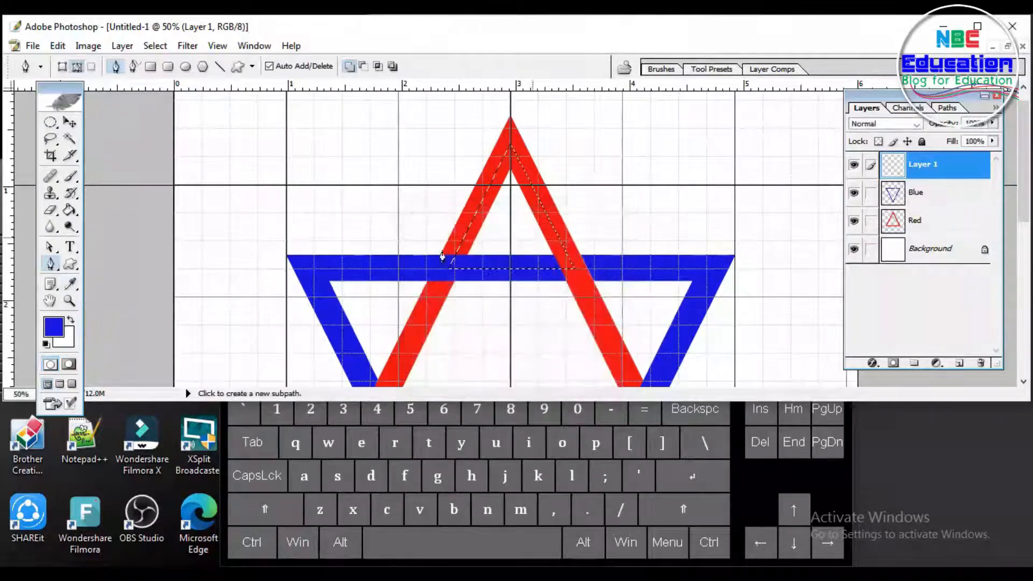
- Sample the red of the red triangle's right leg with the Eyedropper as the foreground color
left_click(72, 211)
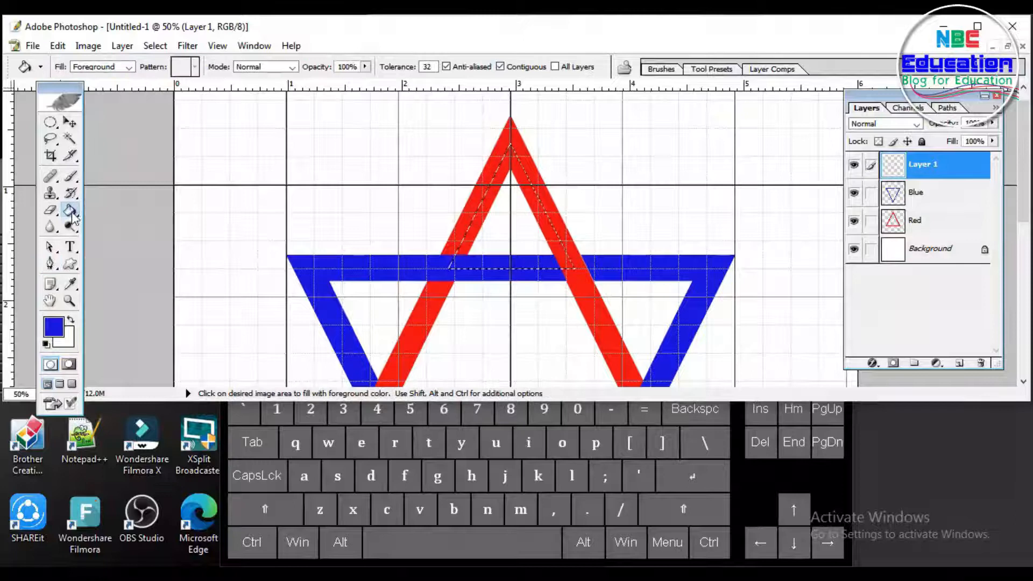
left_click(70, 283)
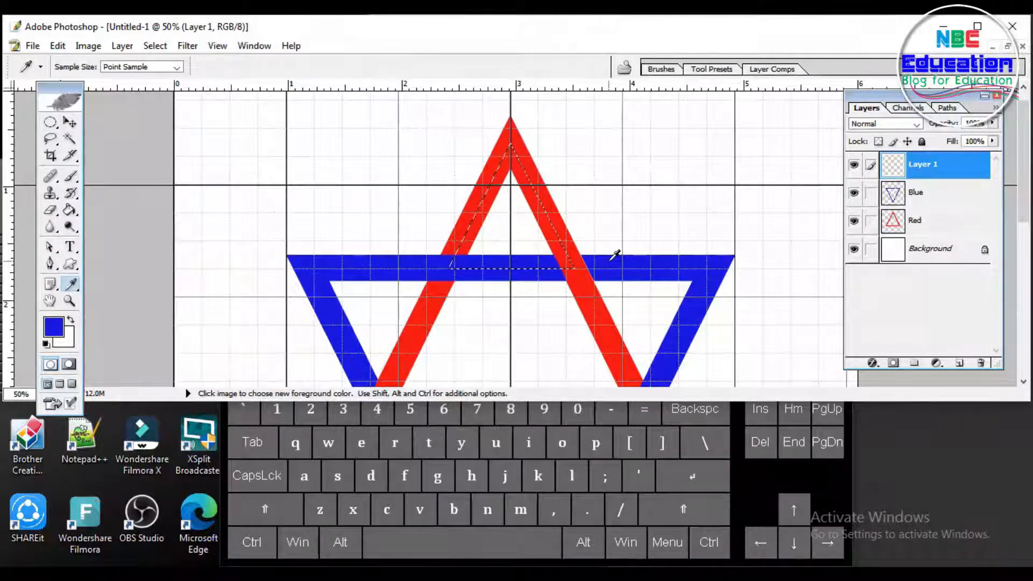
left_click(586, 270)
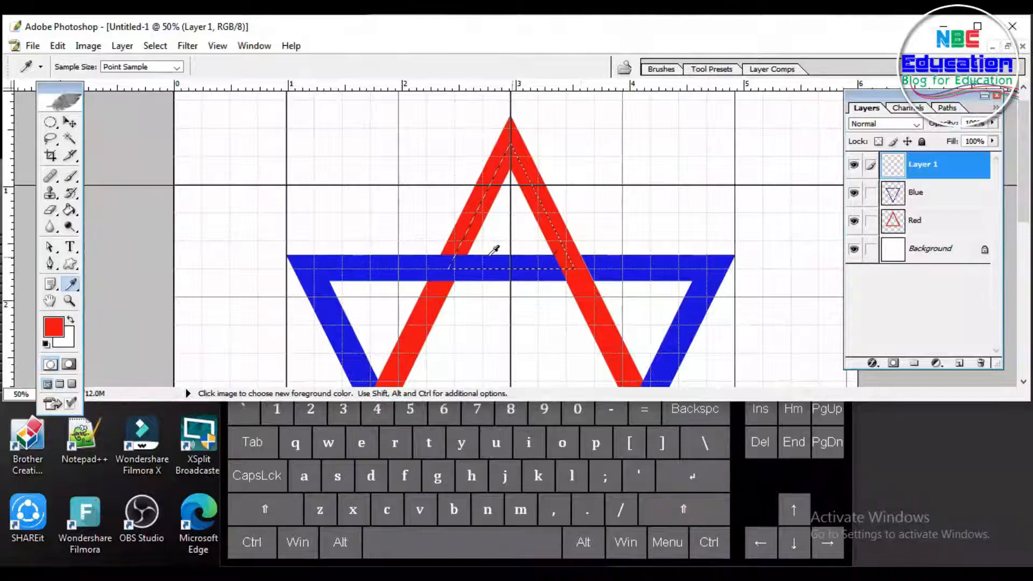
- Fill the upper tip's selection with red on Layer 1, deselect, and move the layer below Blue
left_click(73, 210)
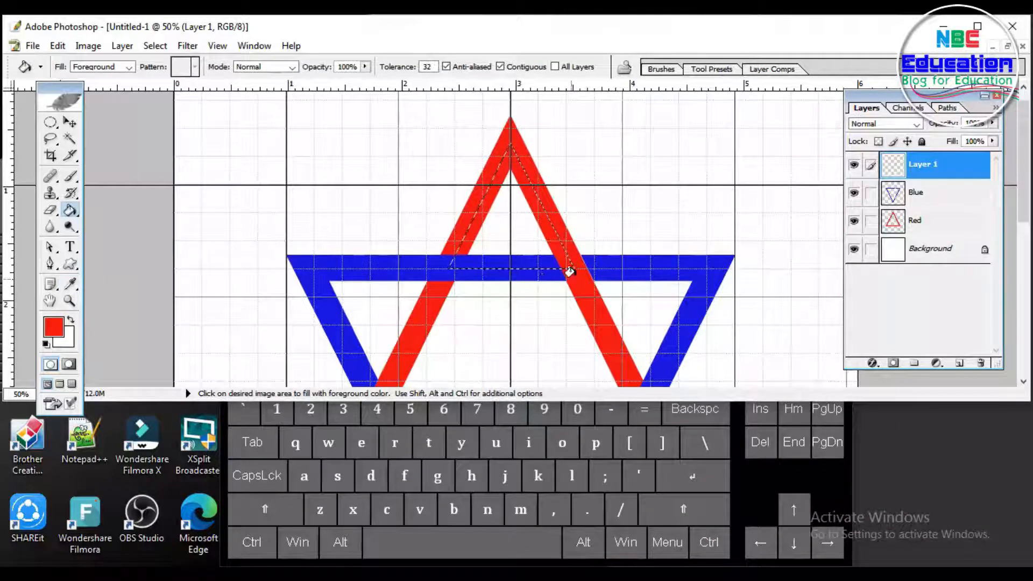
key("g")
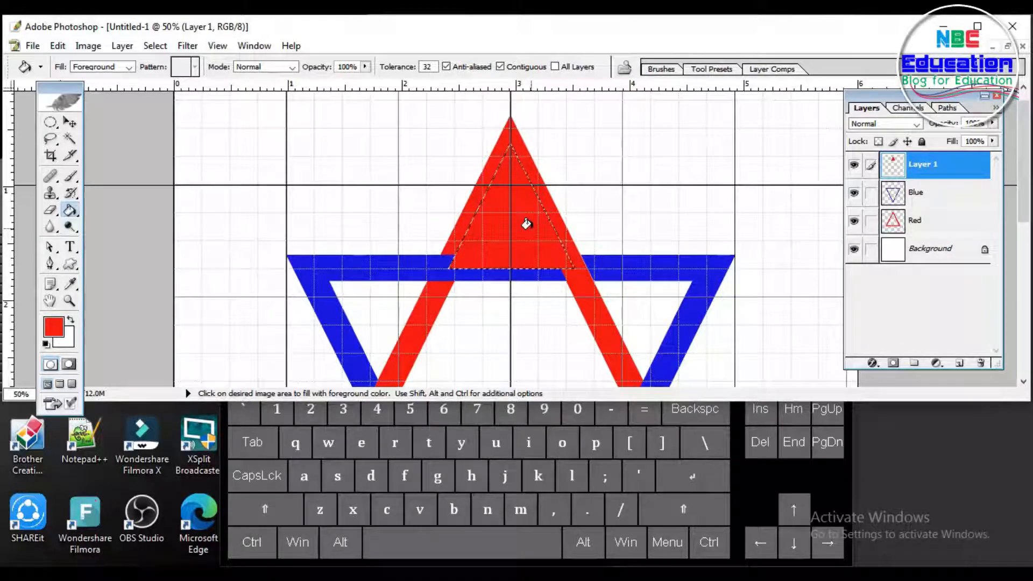
key("ctrl+d")
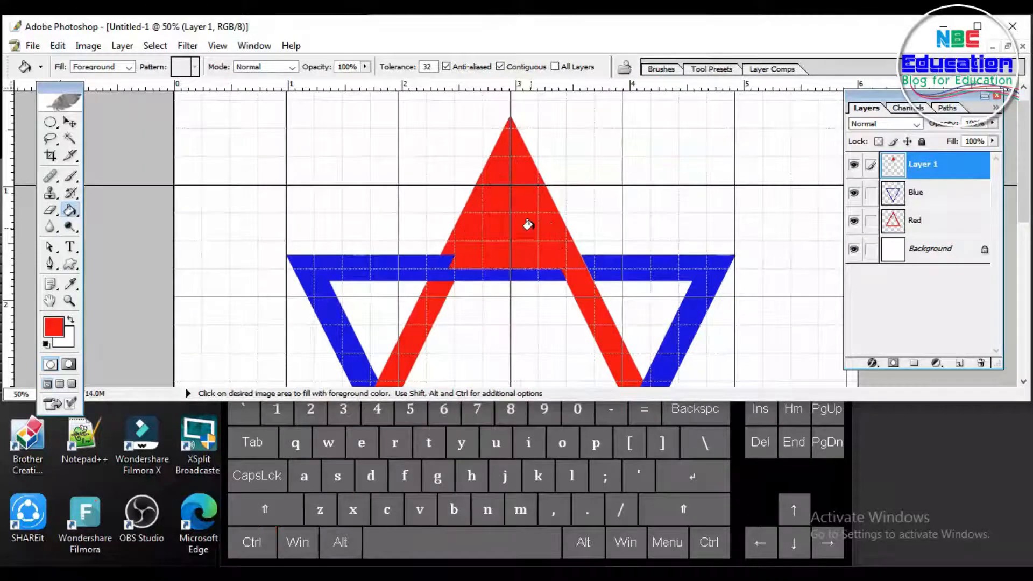
left_click(69, 123)
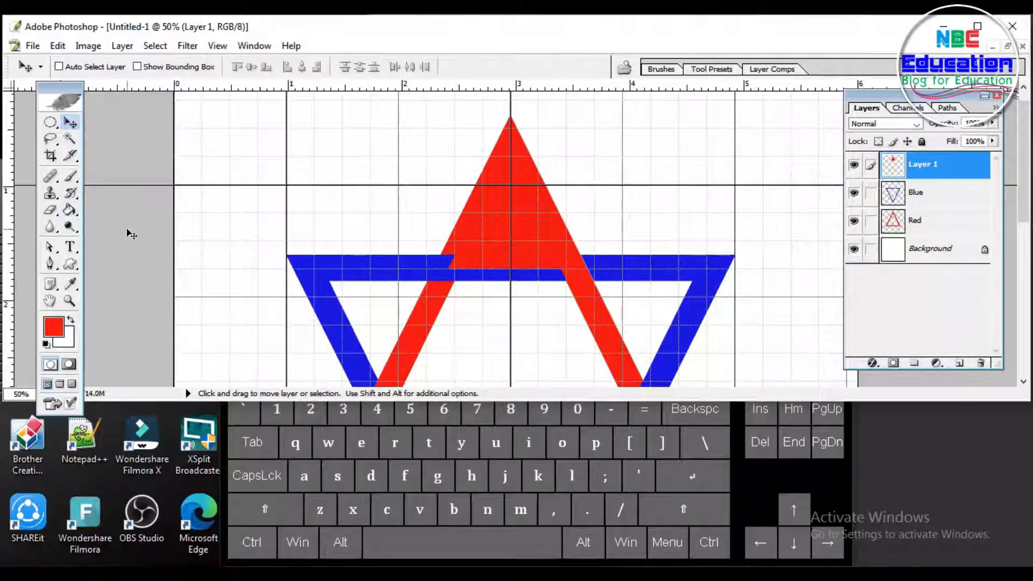
key("ctrl")
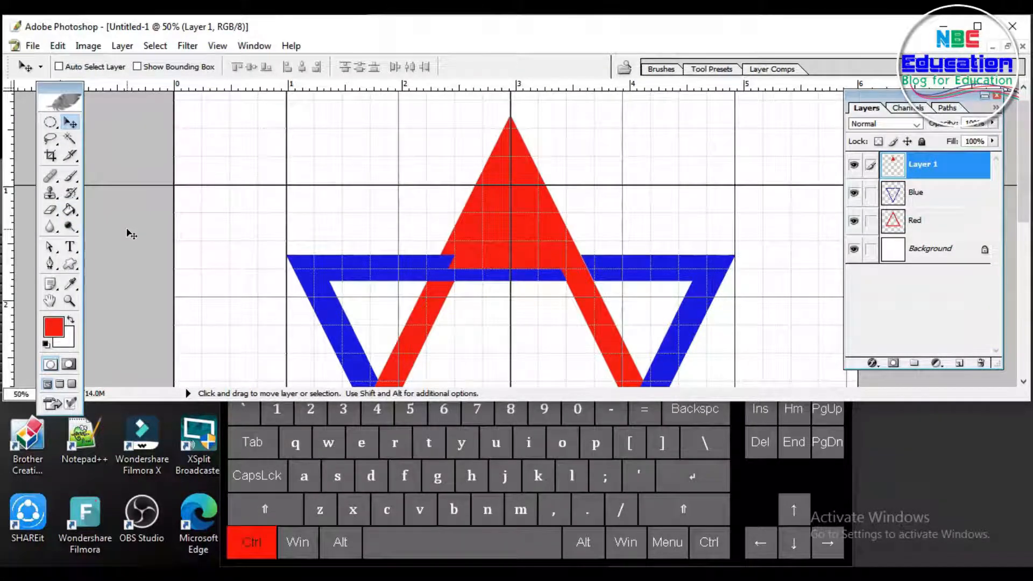
key("ctrl+bracketleft")
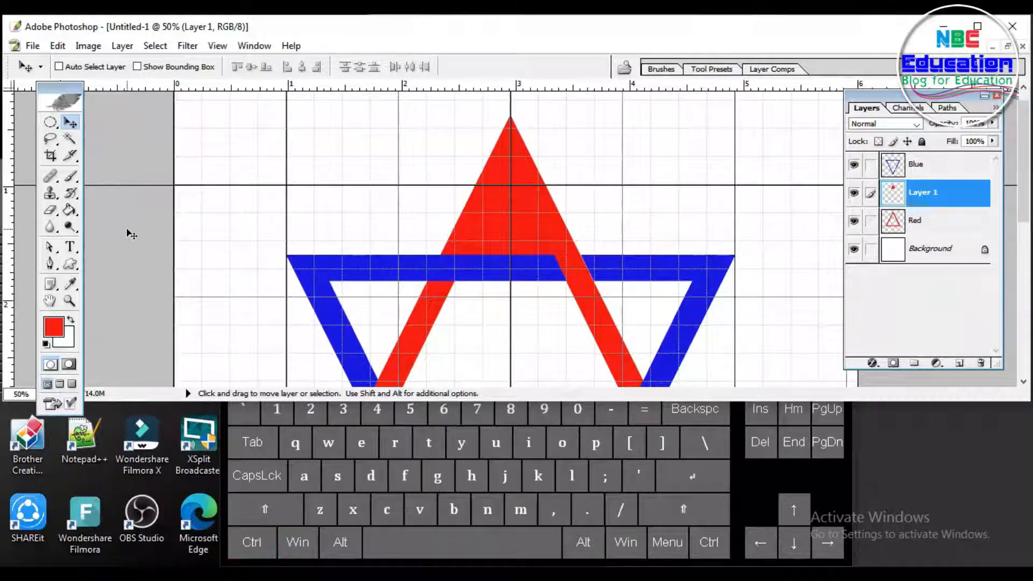
- Draw a closed triangular Pen path around the star's upper-right tip, from inside the blue corner to the middle of its two crossings with the red leg
scroll(580, 292, "down", 5)
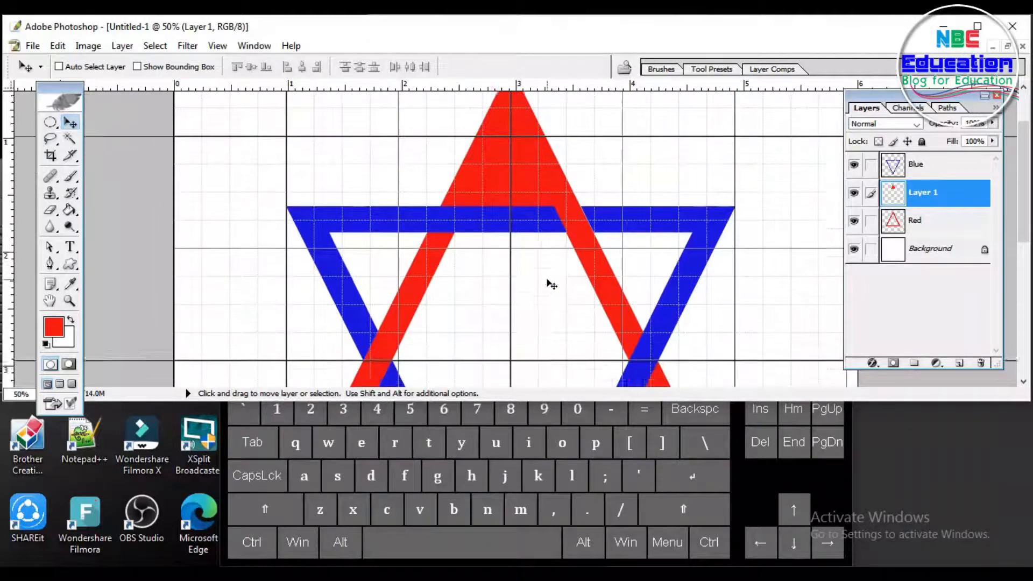
scroll(543, 289, "down", 1)
scroll(538, 289, "up", 4)
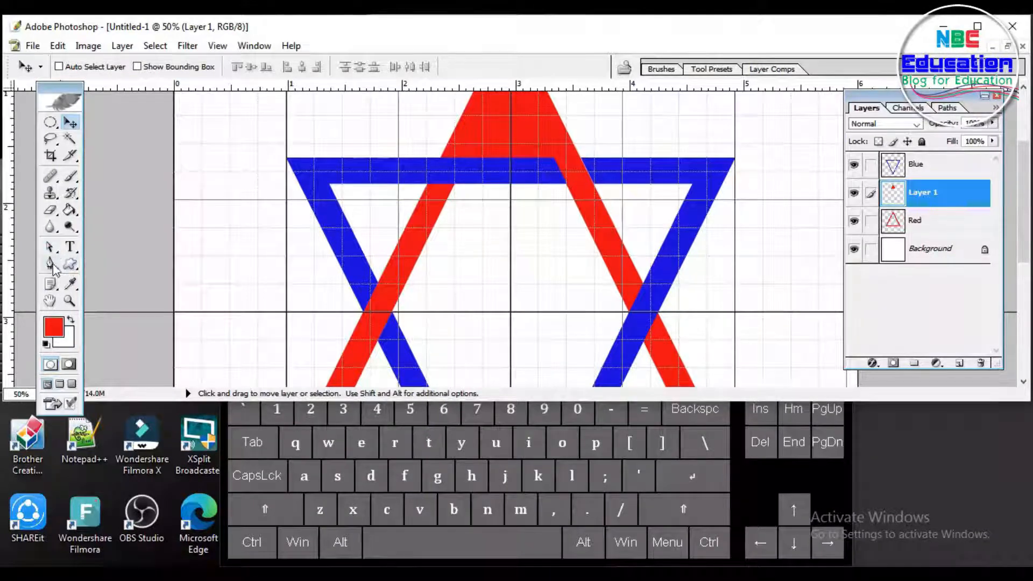
left_click(51, 264)
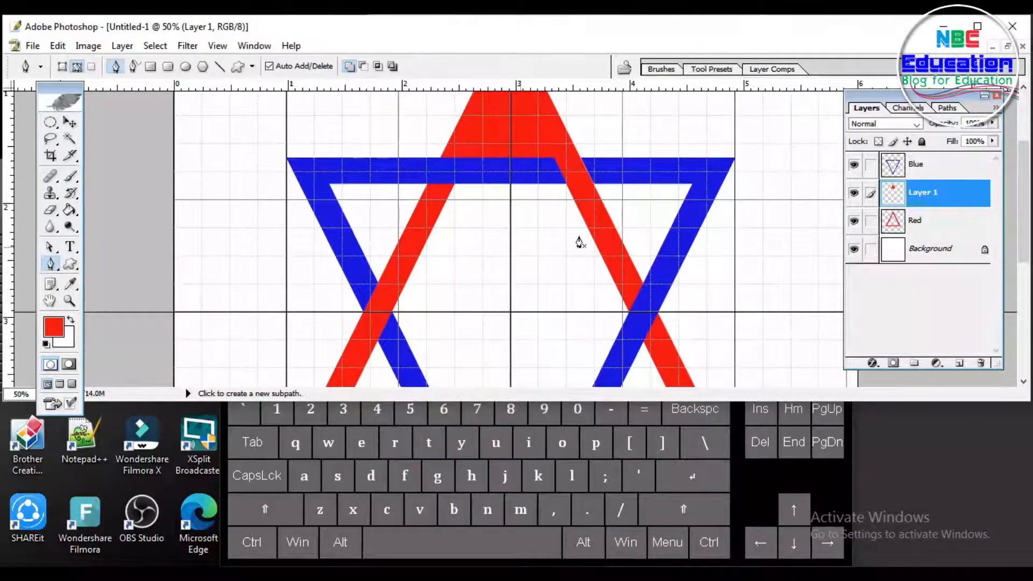
left_click(707, 173)
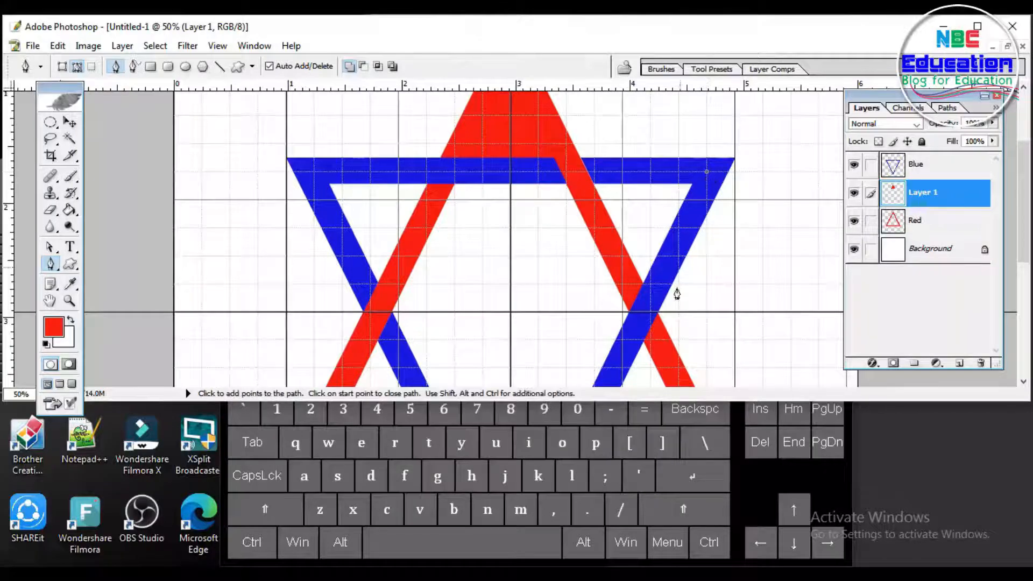
left_click(650, 312)
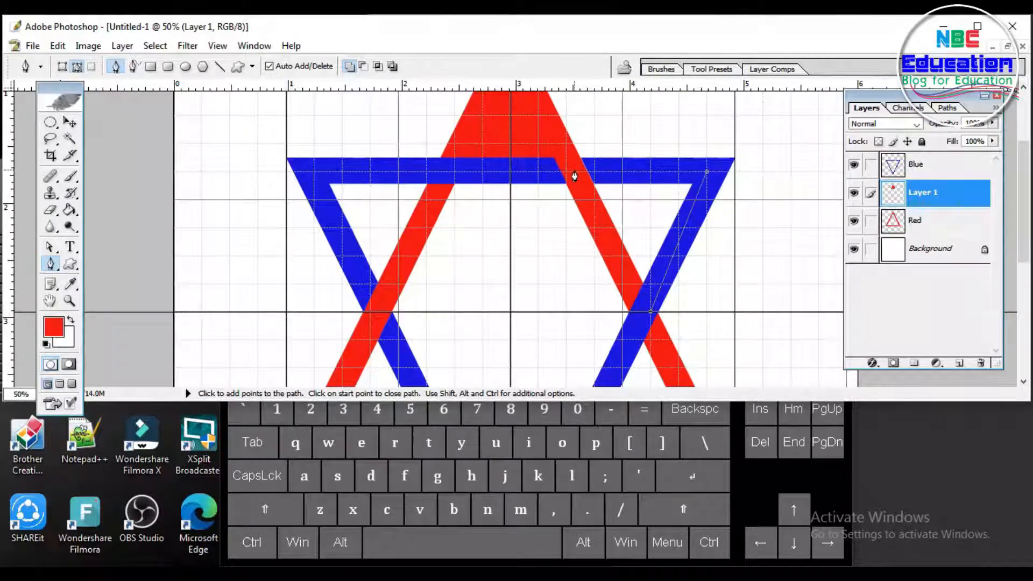
left_click(706, 173)
- Add a new layer above Layer 1 and convert the upper-right tip's path into a new selection with 0 px feather
left_click(959, 363)
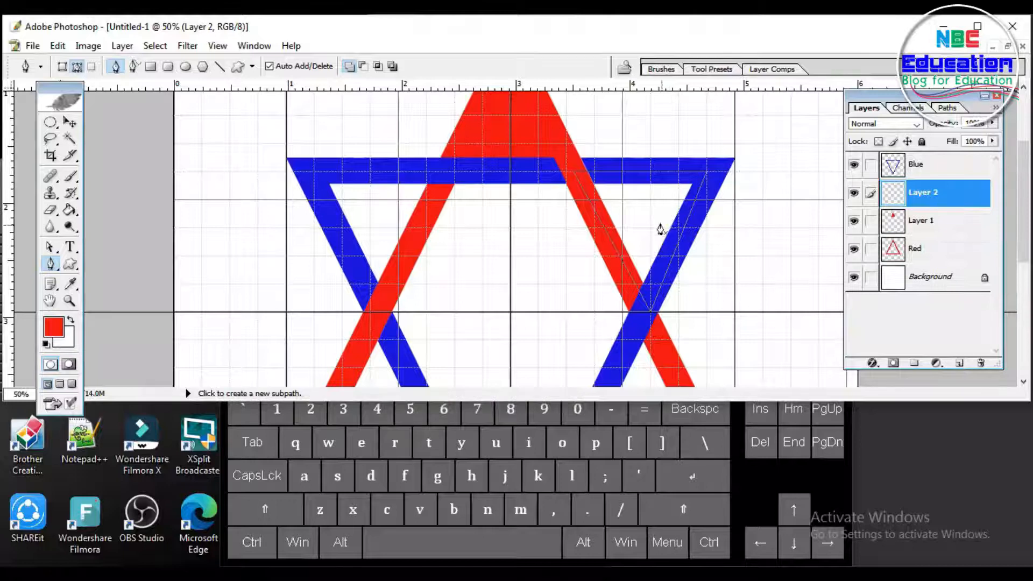
right_click(649, 217)
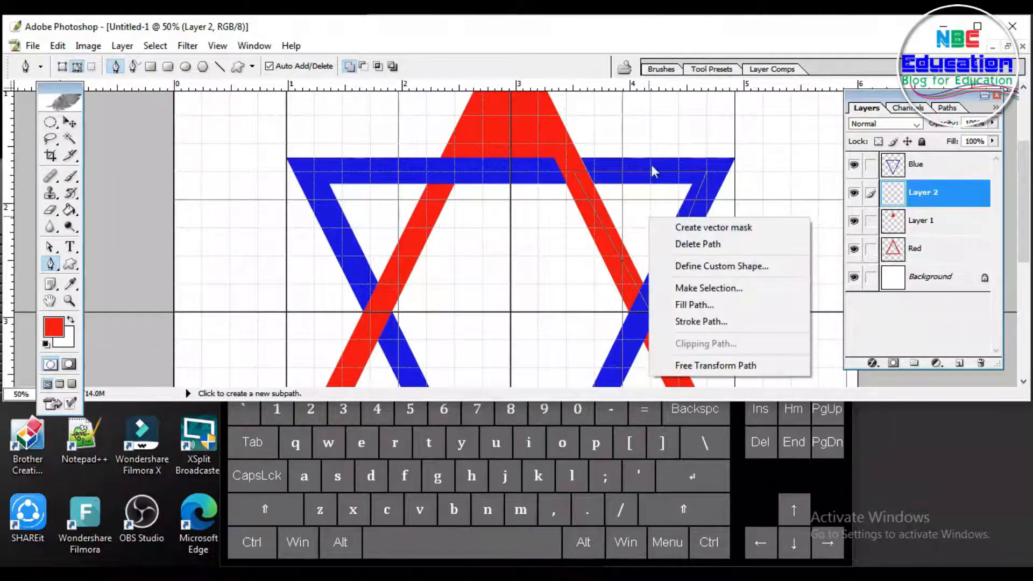
left_click(690, 288)
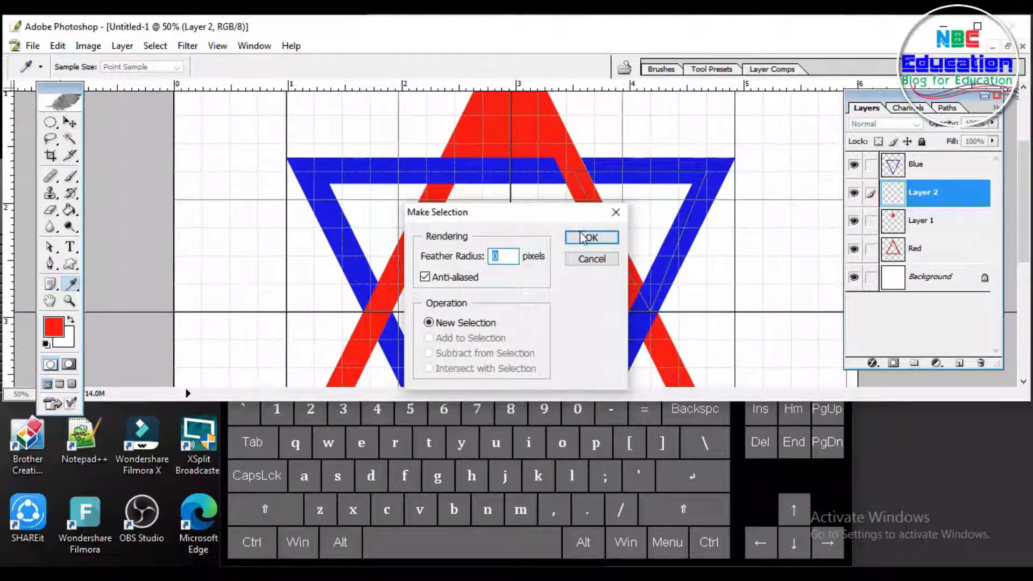
left_click(584, 237)
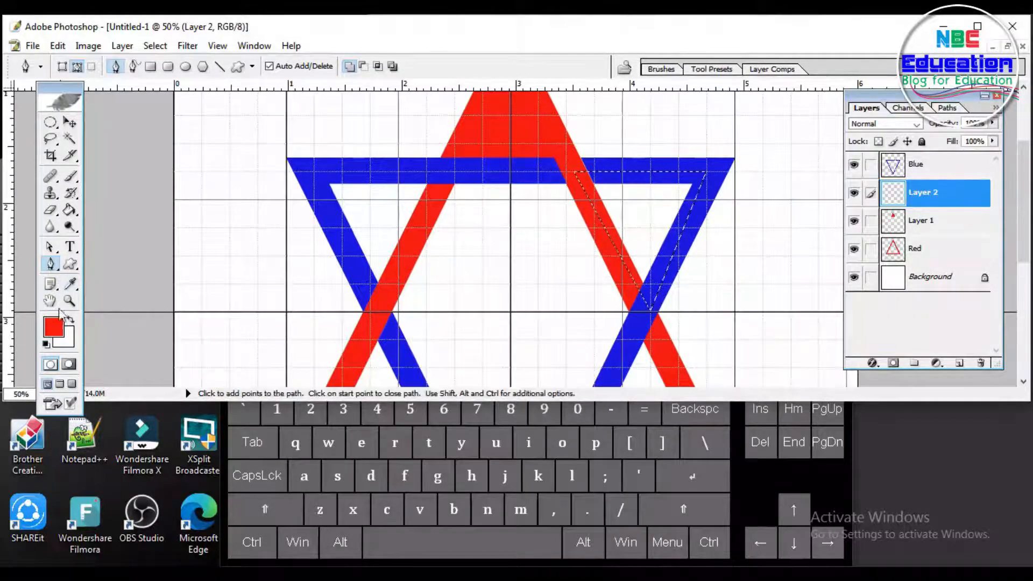
- Fill the upper-right tip's selection with blue sampled from the top bar, deselect, and move Layer 2 below Red
left_click(70, 284)
left_click(640, 160)
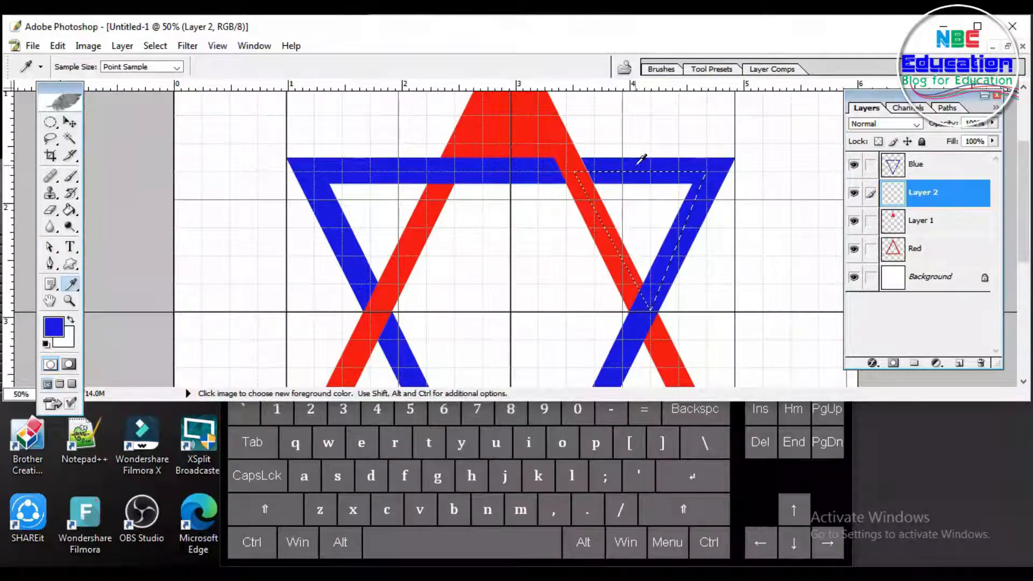
left_click(70, 211)
left_click(623, 208)
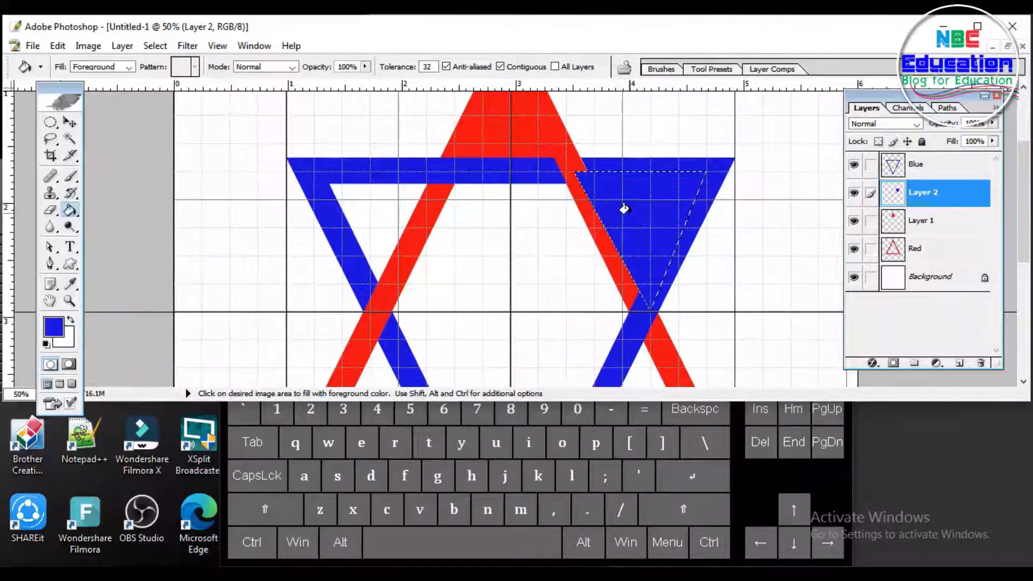
key("ctrl")
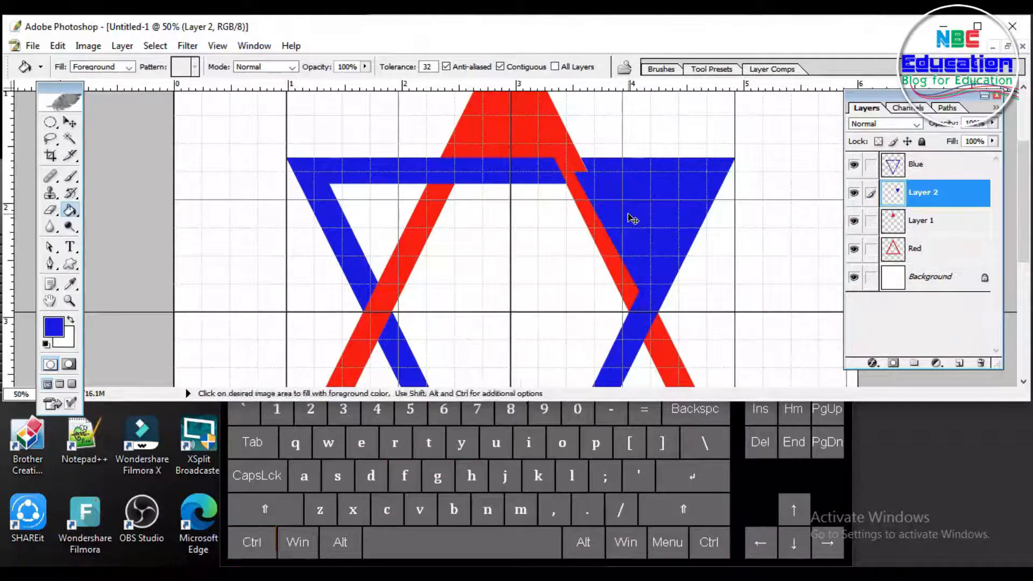
key("ctrl+bracketleft")
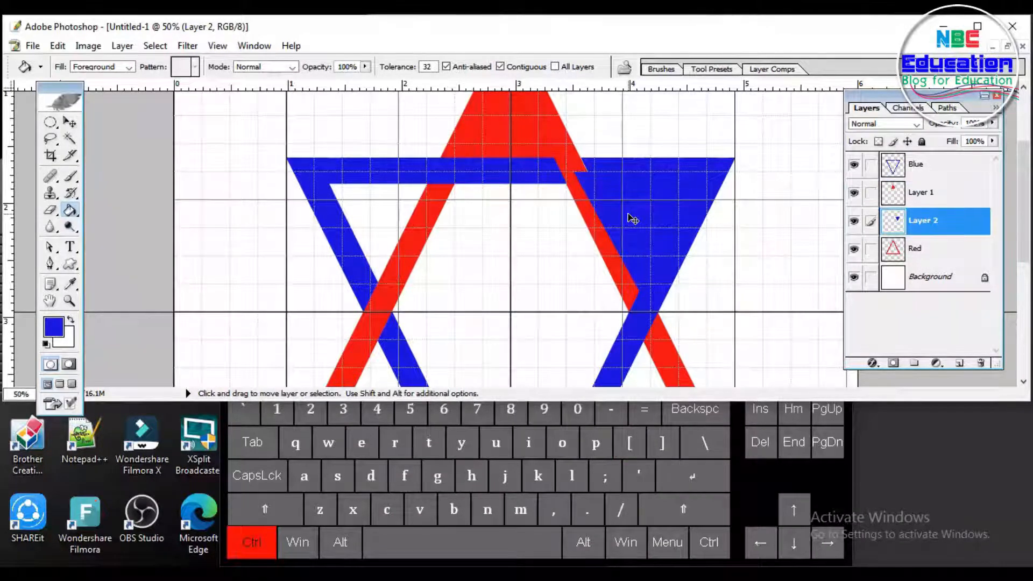
key("ctrl+bracketleft")
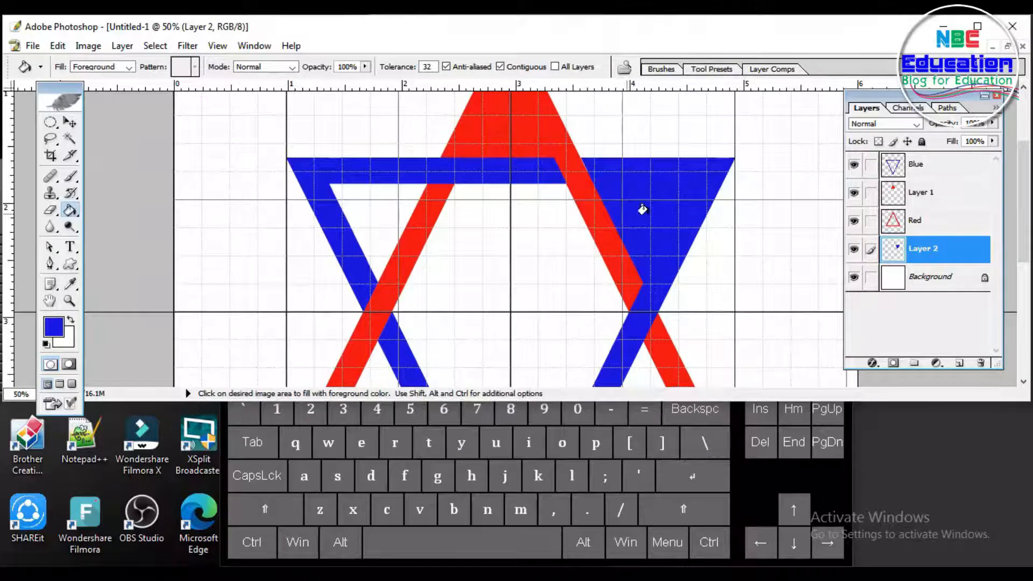
- Draw a closed triangular Pen path around the star's lower-right tip, from inside the red corner to the middle of its two crossings with the blue leg
scroll(654, 207, "down", 4)
scroll(651, 225, "down", 4)
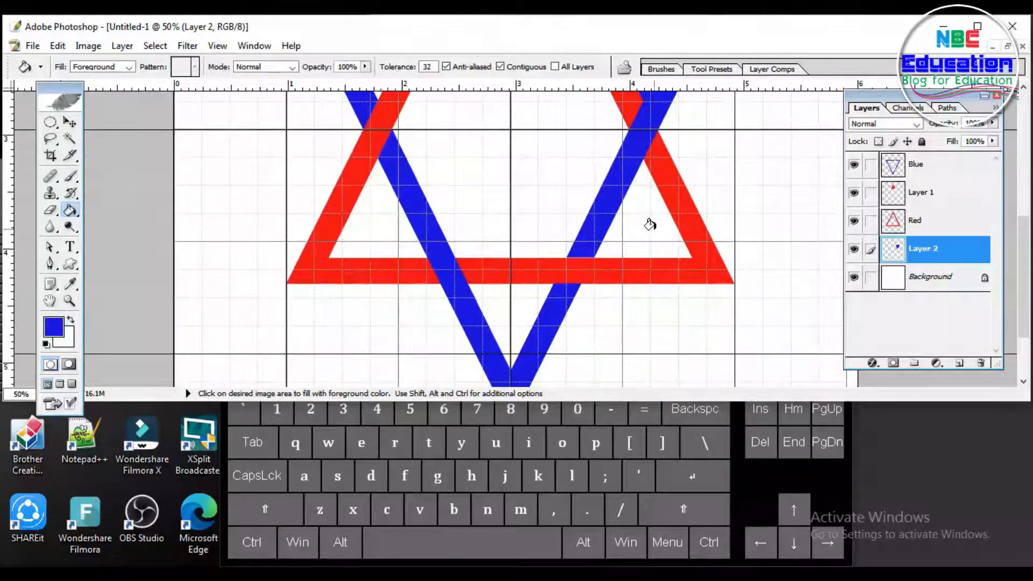
key("p")
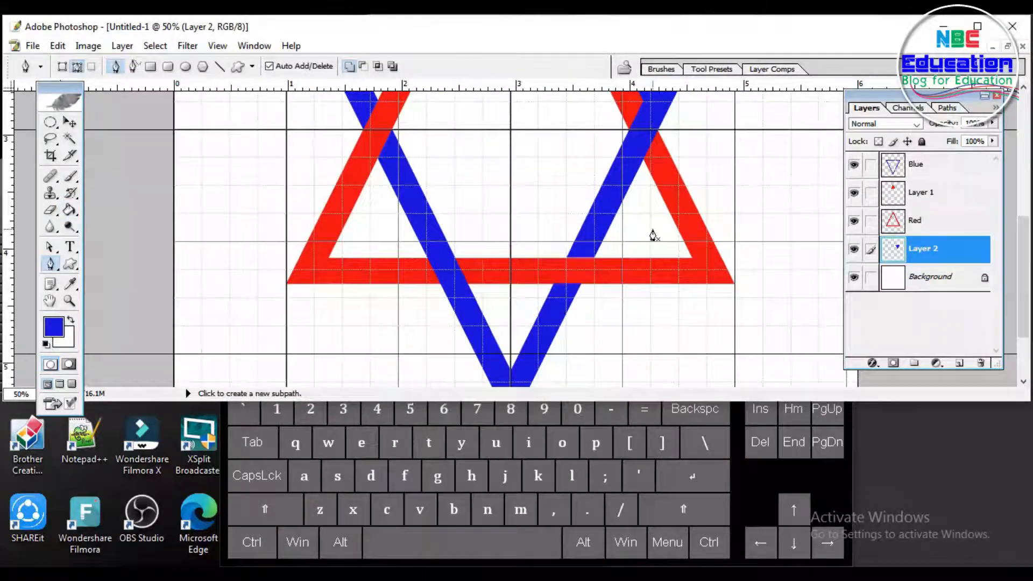
left_click(648, 130)
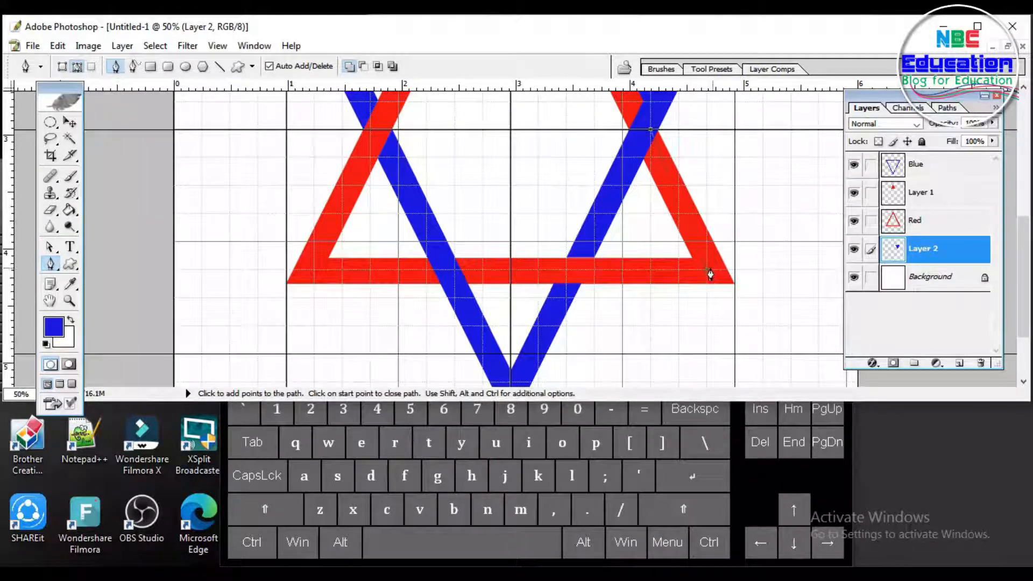
left_click(576, 270)
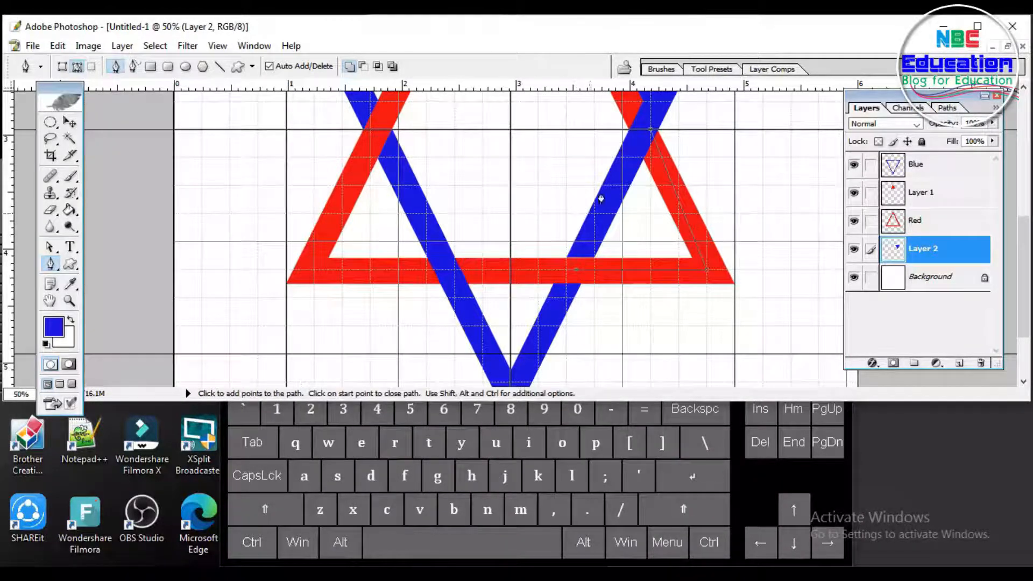
left_click(649, 130)
- Add a new layer above Layer 2 and convert the lower-right tip's path into a selection
left_click(960, 364)
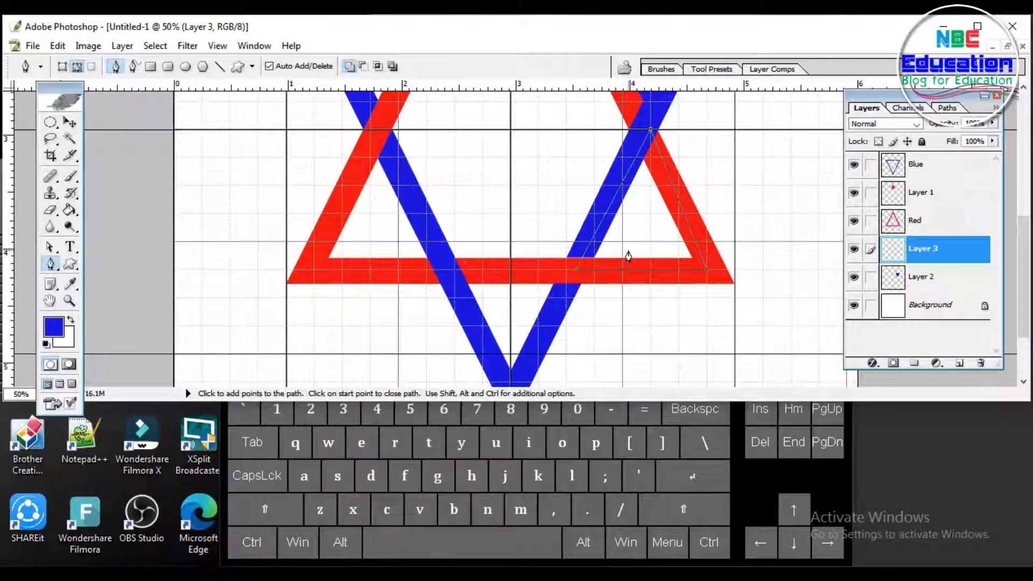
key("ctrl")
key("ctrl+Return")
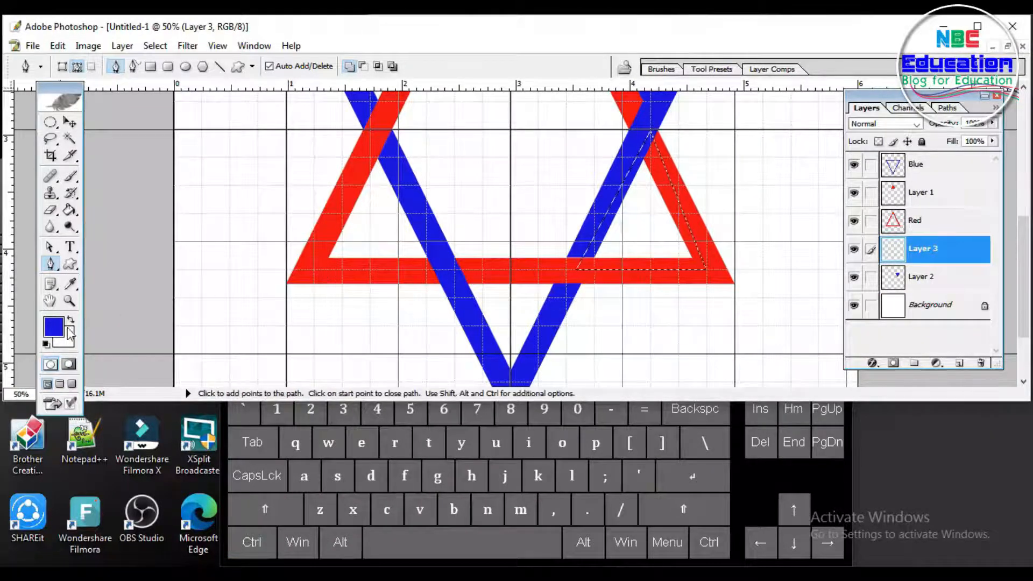
- Fill the lower-right tip's selection on Layer 3 with red sampled from the red triangle's bottom bar, and deselect
left_click(70, 284)
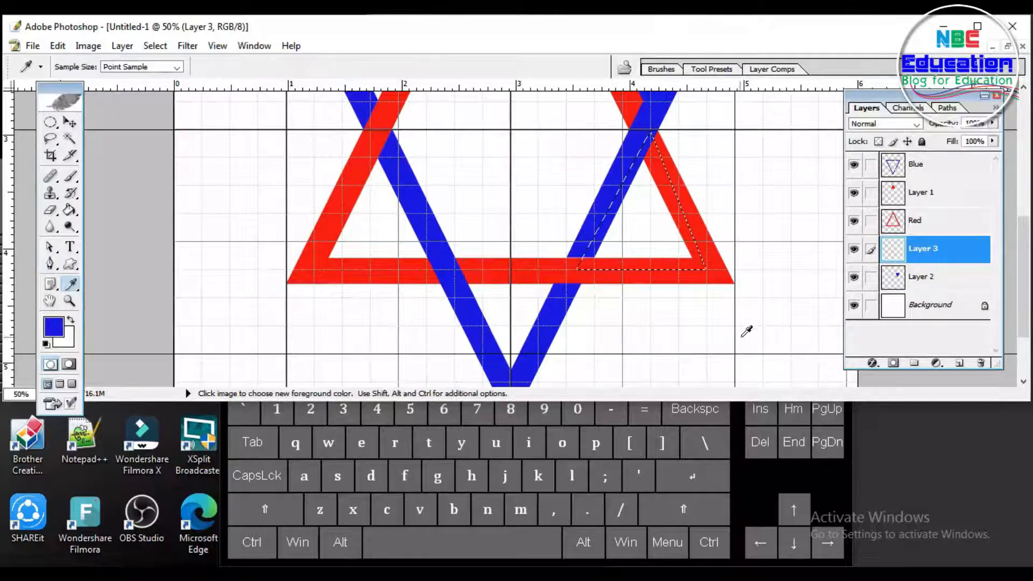
left_click(687, 273)
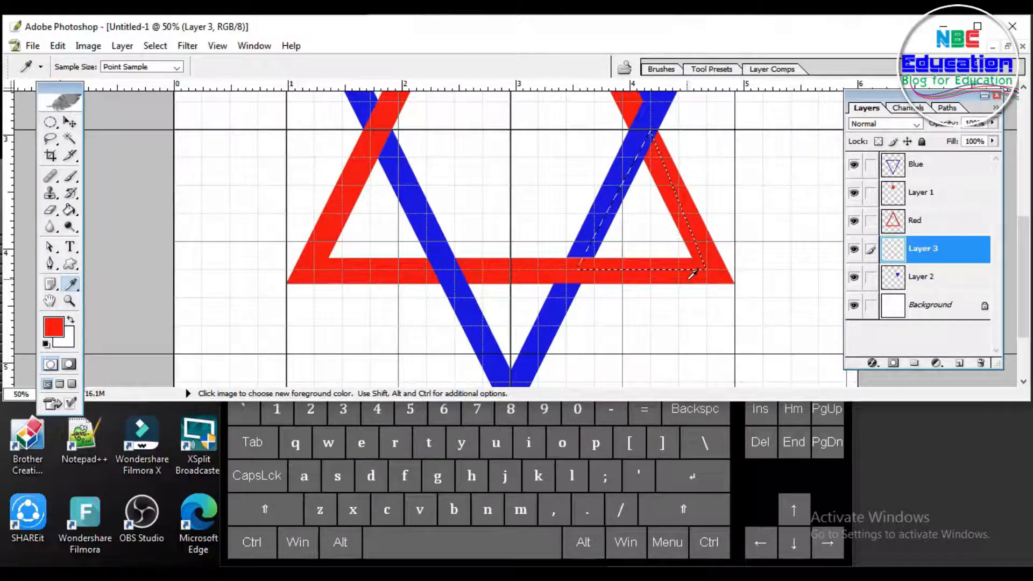
key("g")
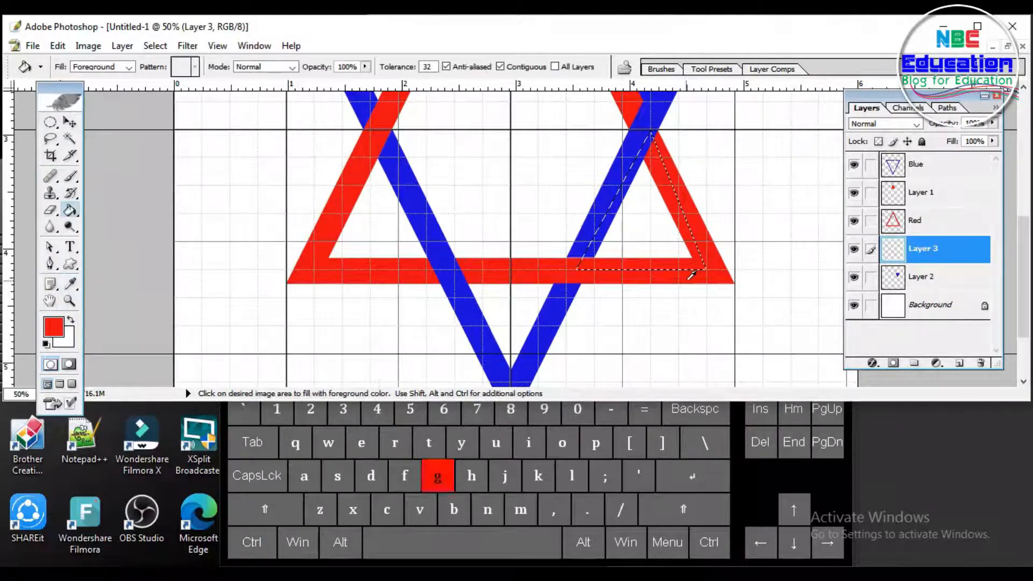
left_click(632, 219)
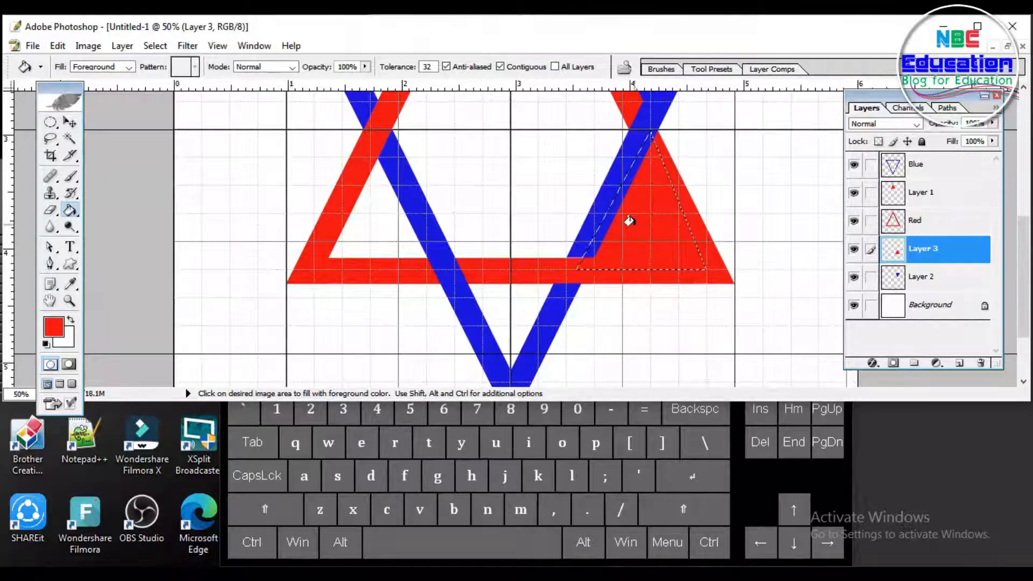
key("ctrl+d")
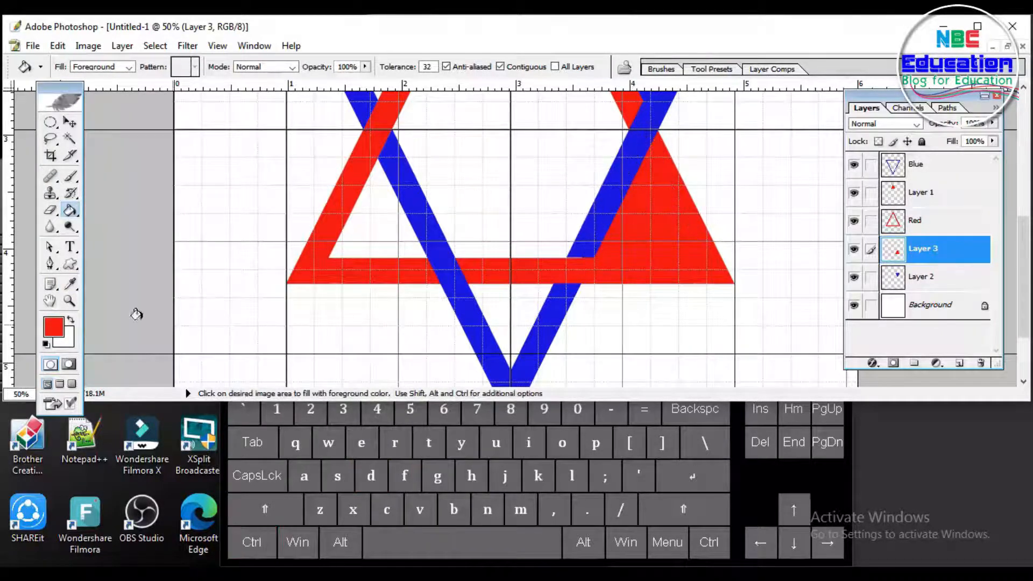
- Draw a closed triangular Pen path around the star's bottom tip, between the middles of its two red-bar crossings, and convert it into a selection
left_click(51, 264)
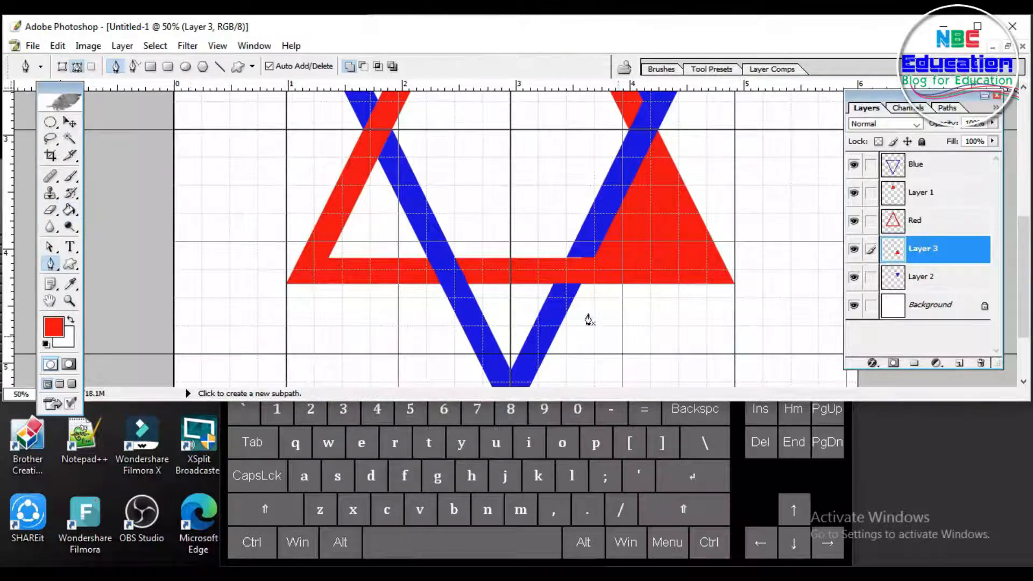
left_click(575, 270)
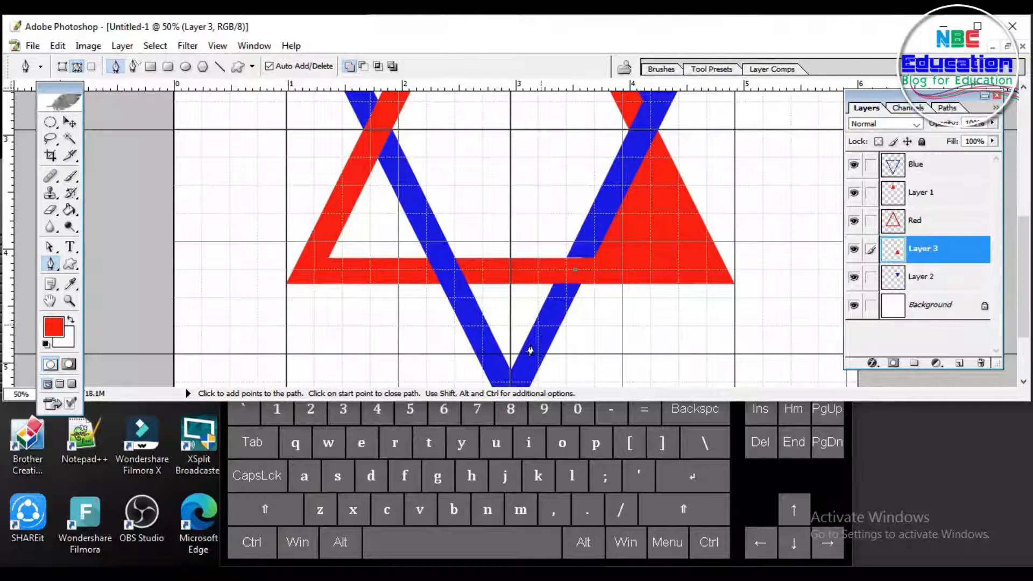
left_click(511, 384)
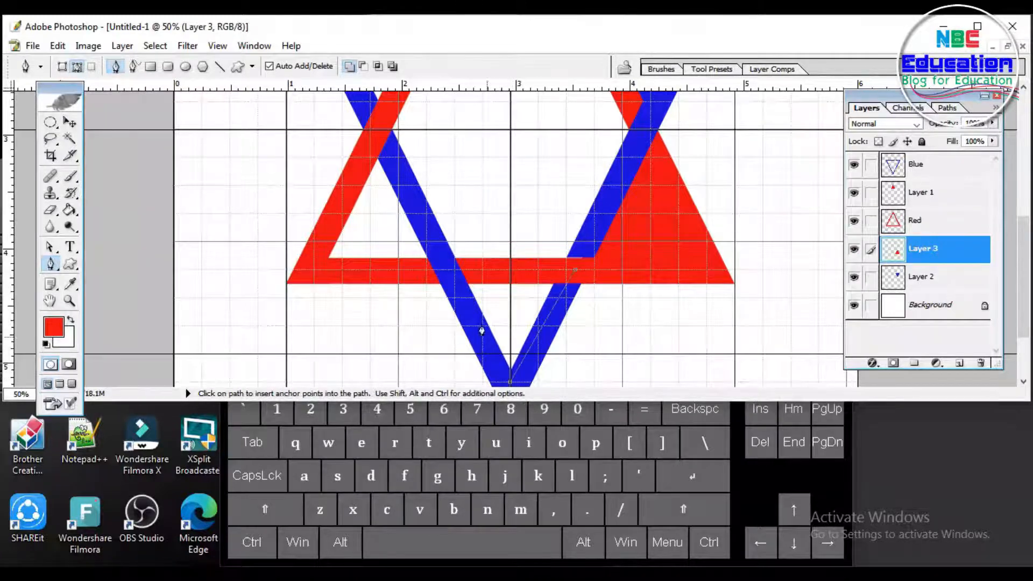
left_click(448, 270)
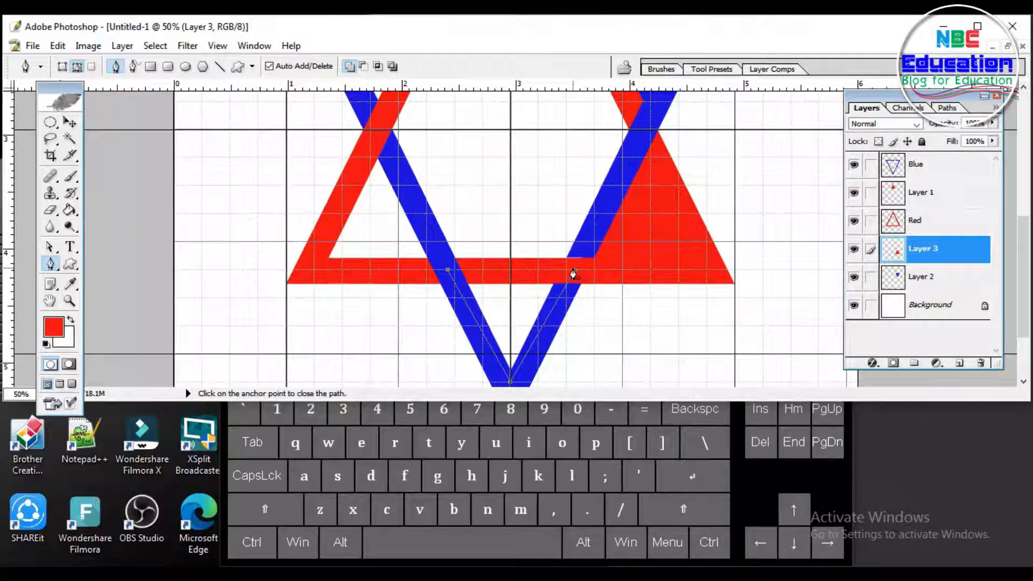
left_click(573, 271)
key("ctrl+Return")
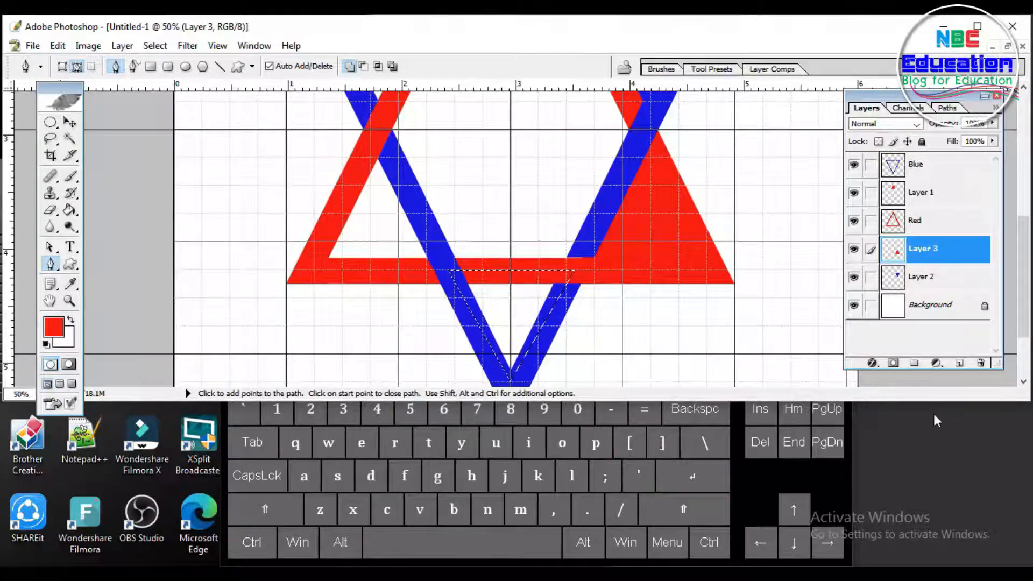
- Add a new layer above Layer 3, fill the bottom tip's selection with blue sampled from the blue triangle's leg, and deselect
left_click(958, 362)
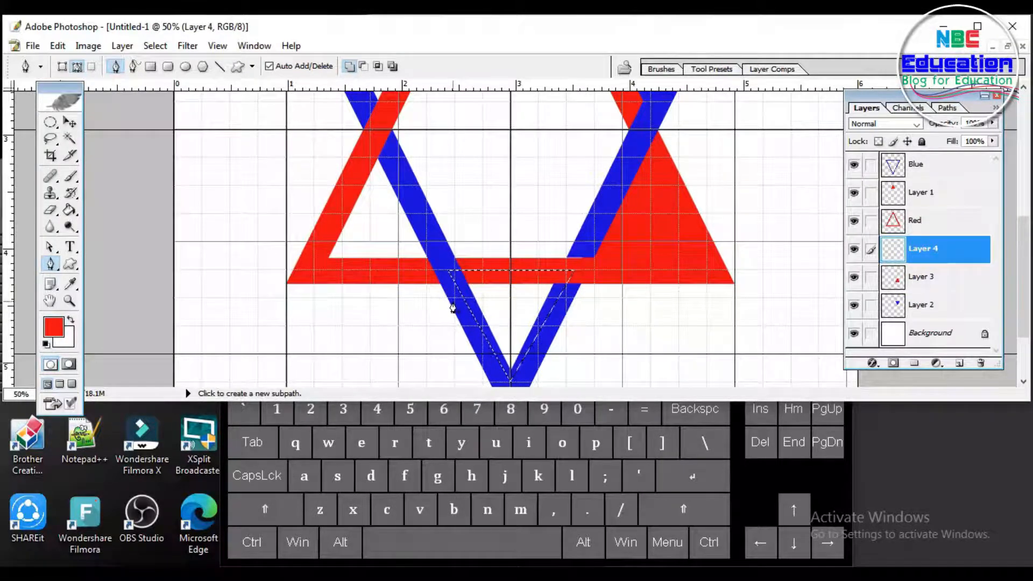
key("i")
left_click(589, 244)
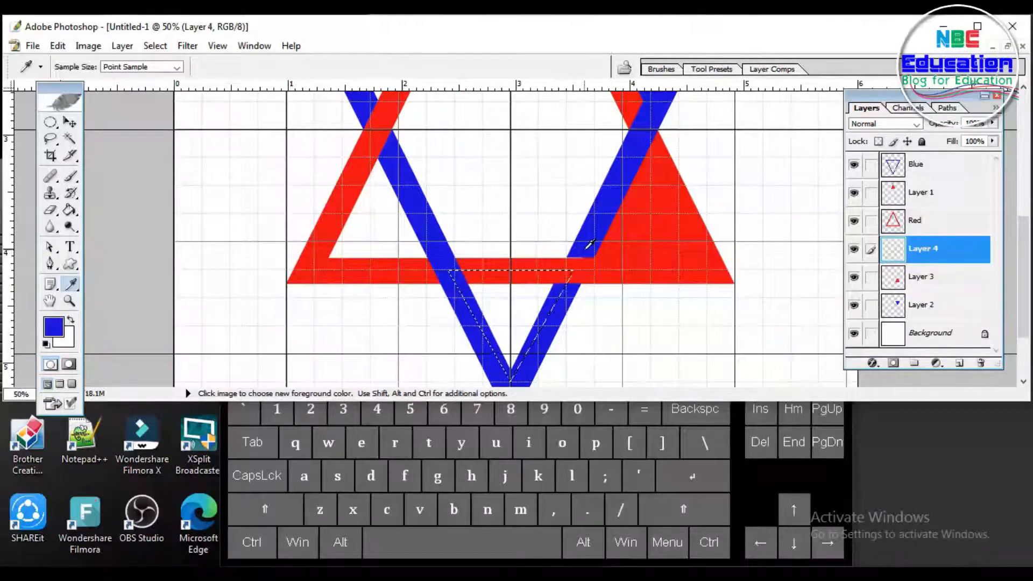
key("g")
left_click(504, 309)
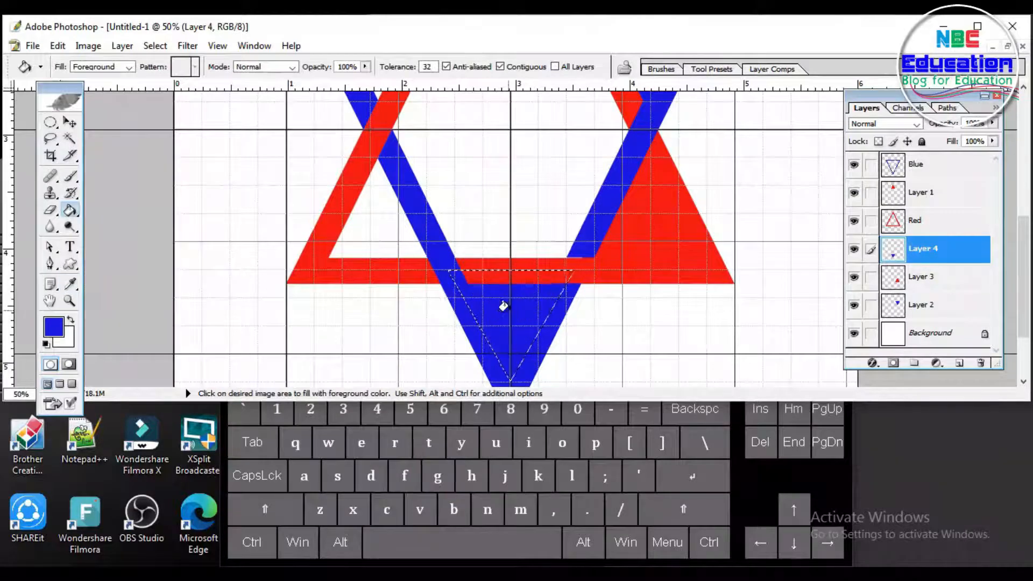
key("ctrl+d")
- Draw a closed triangular Pen path around the star's lower-left tip, from inside the red corner to the middle of its two crossings with the blue leg
key("space")
left_click_drag(501, 321, 545, 342)
key("p")
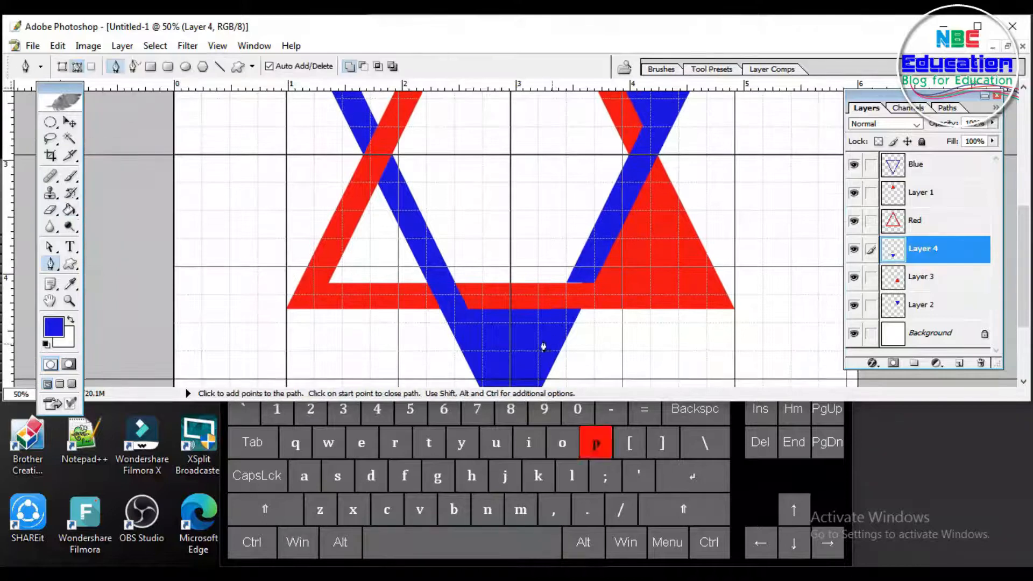
left_click(382, 165)
left_click(448, 296)
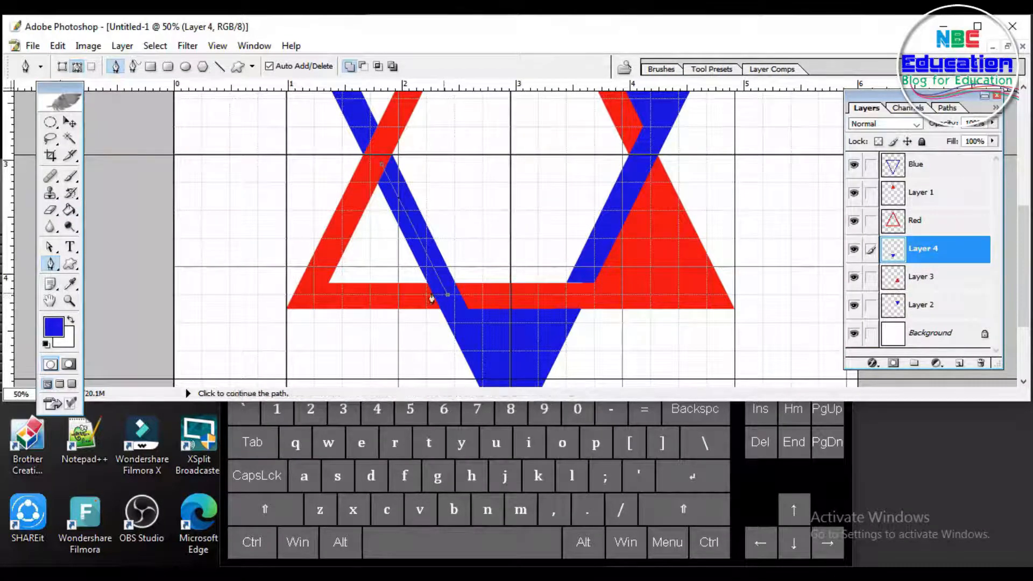
left_click(308, 295)
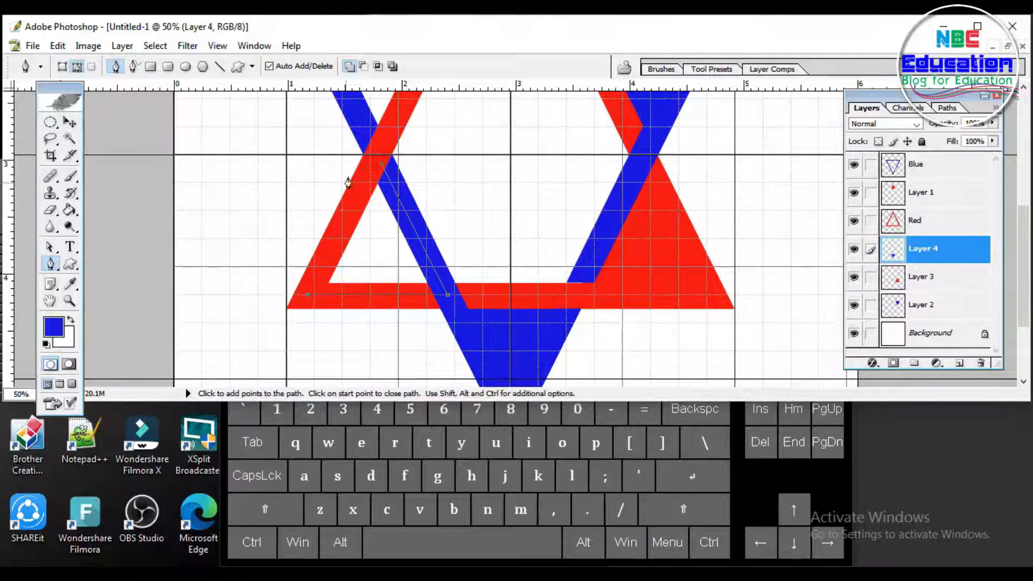
left_click(382, 169)
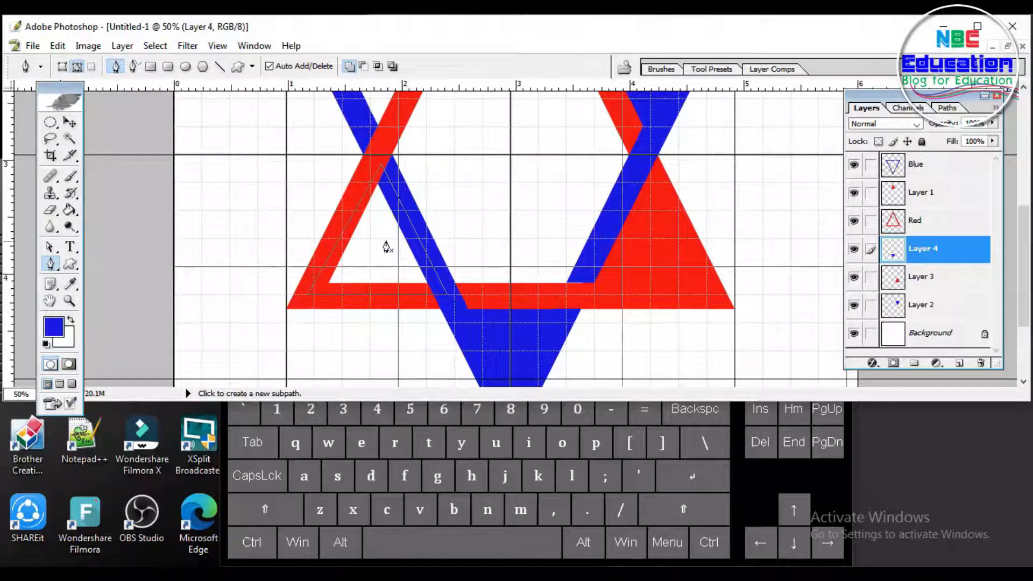
- Add a new layer above Layer 4 and convert the lower-left tip's path into a selection with a 0-pixel feather
left_click(959, 363)
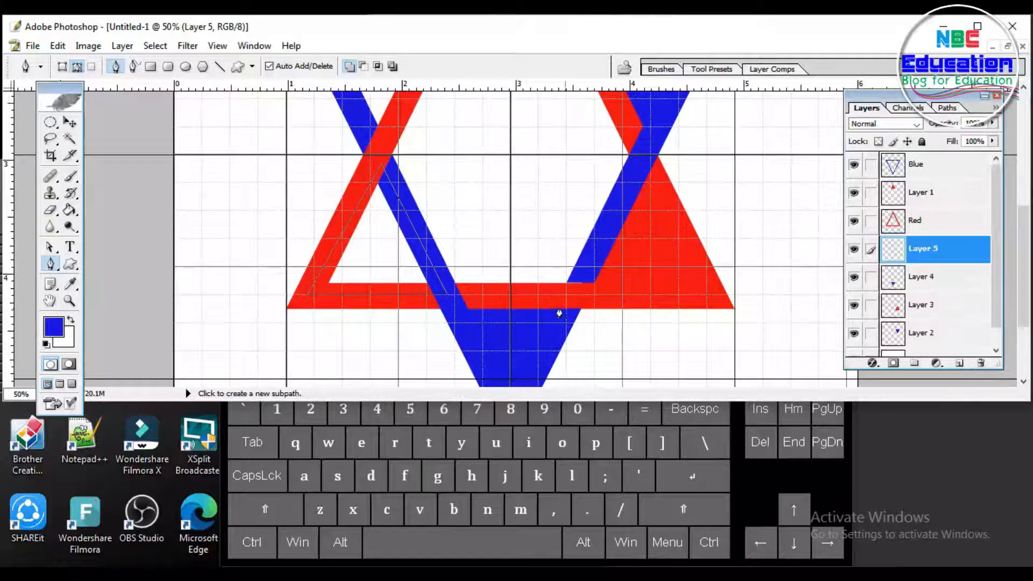
right_click(381, 246)
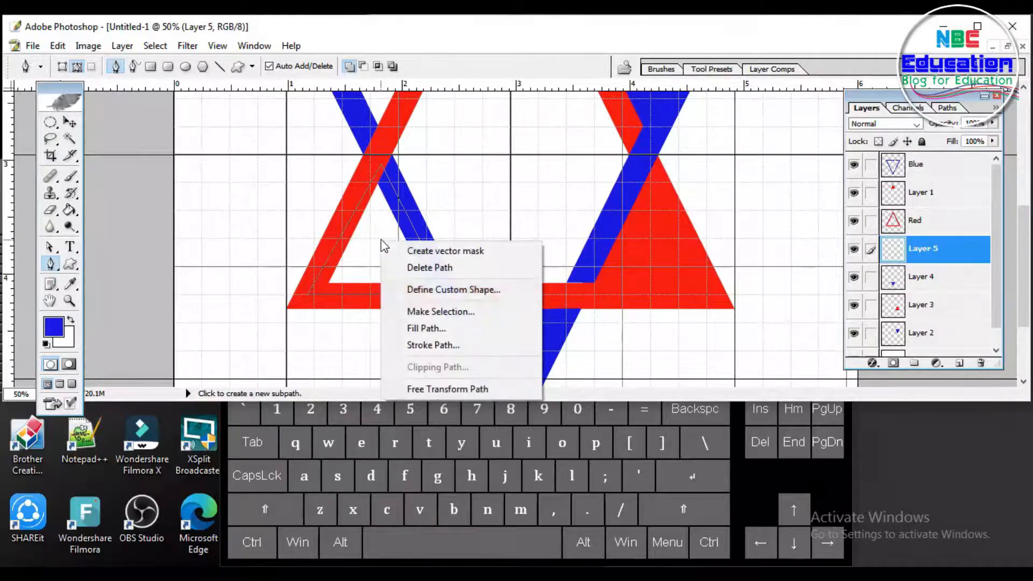
left_click(436, 305)
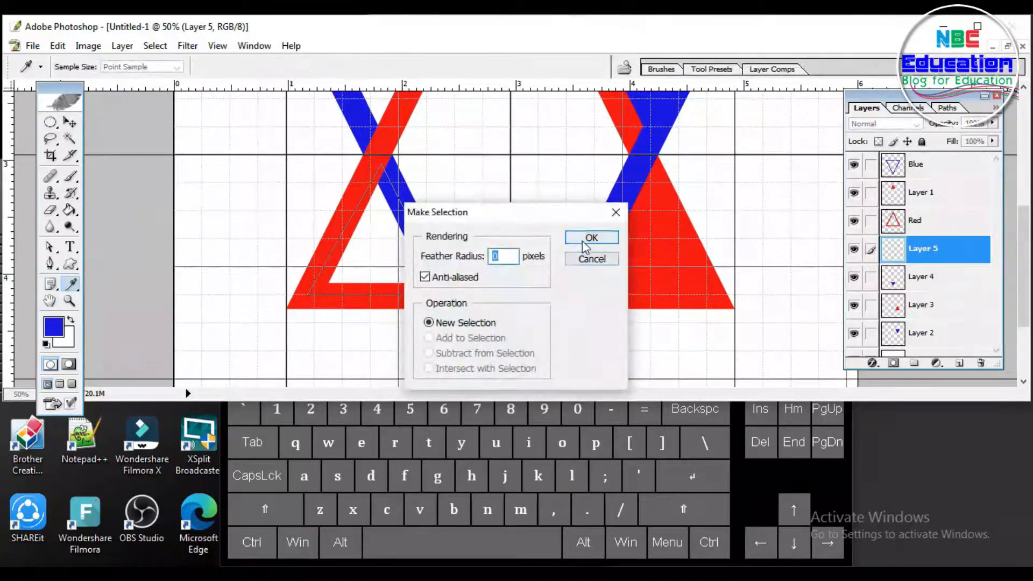
left_click(591, 237)
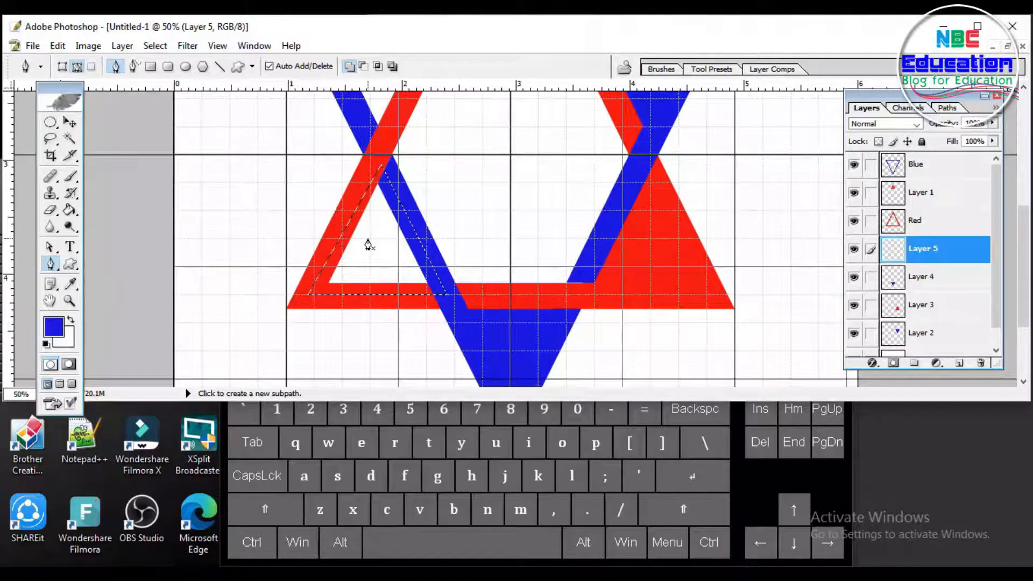
- Fill the lower-left tip's selection on Layer 5 with red sampled from the red triangle's left leg, and deselect
key("g")
key("i")
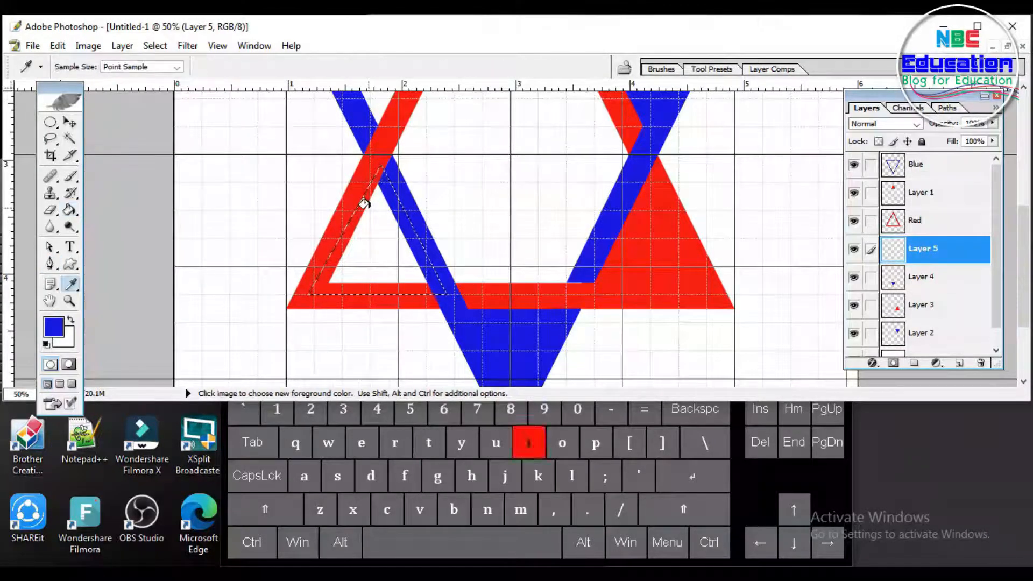
left_click(384, 147)
key("g")
left_click(367, 244)
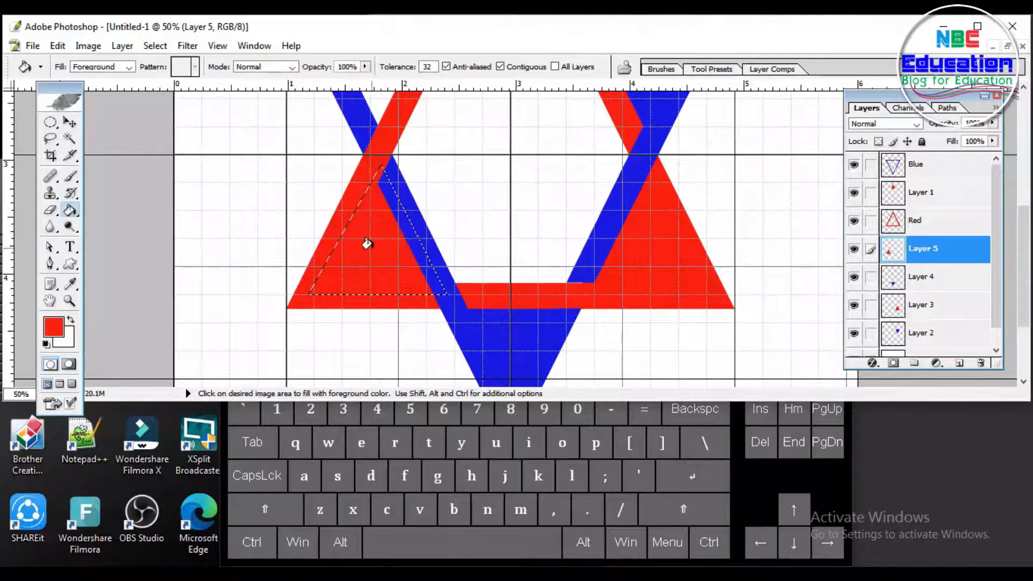
key("ctrl+d")
- Draw a closed triangular Pen path around the star's upper-left tip, from inside the blue corner to the middle of its two crossings with the red leg
left_click_drag(414, 276, 417, 305)
key("p")
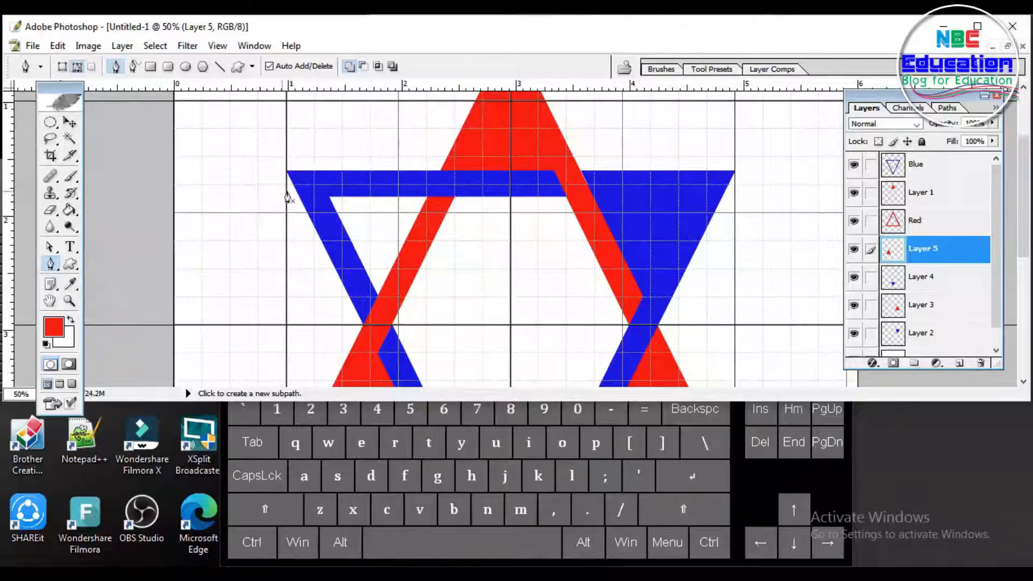
left_click(310, 187)
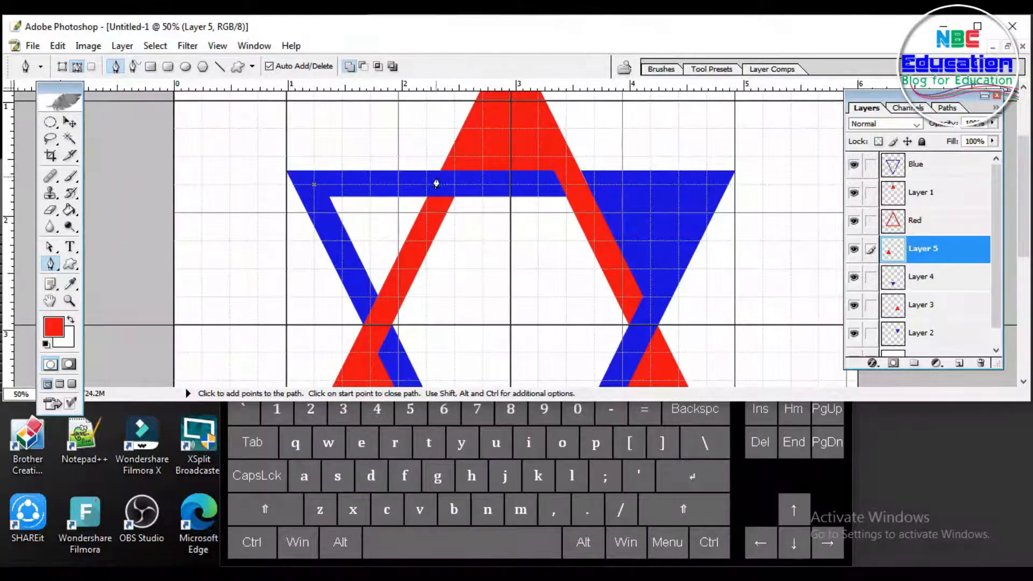
left_click(455, 184)
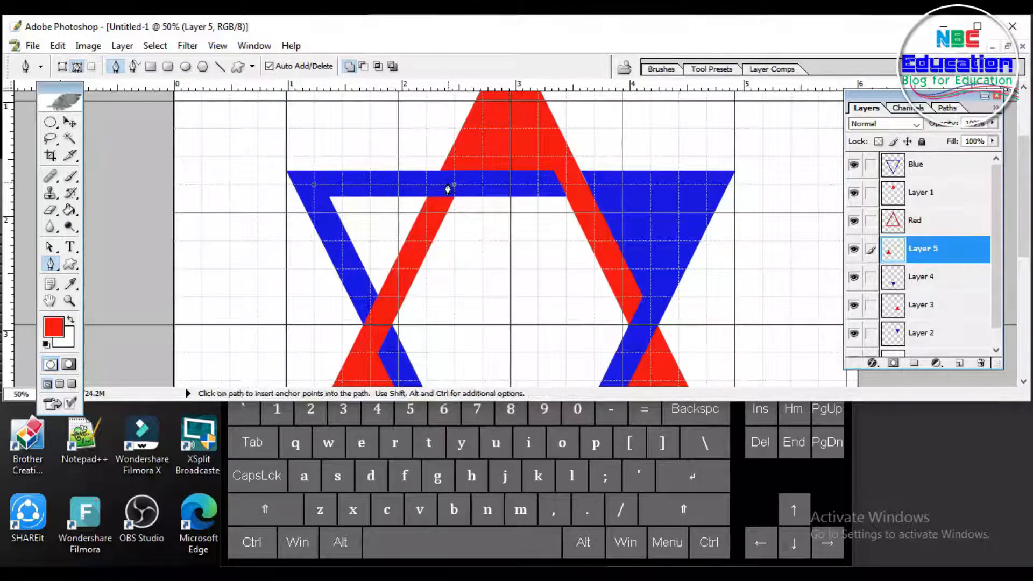
left_click(378, 325)
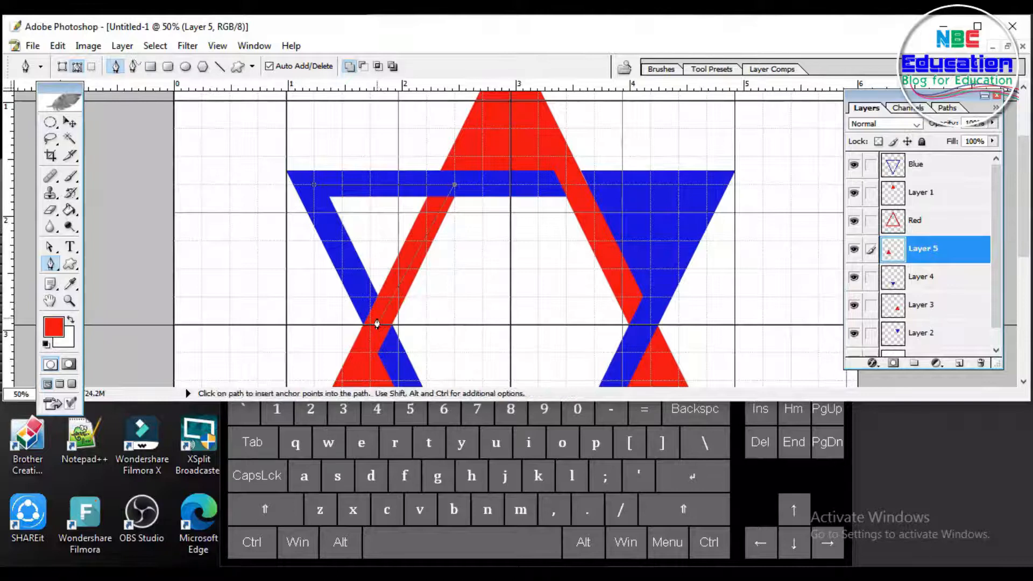
left_click(315, 188)
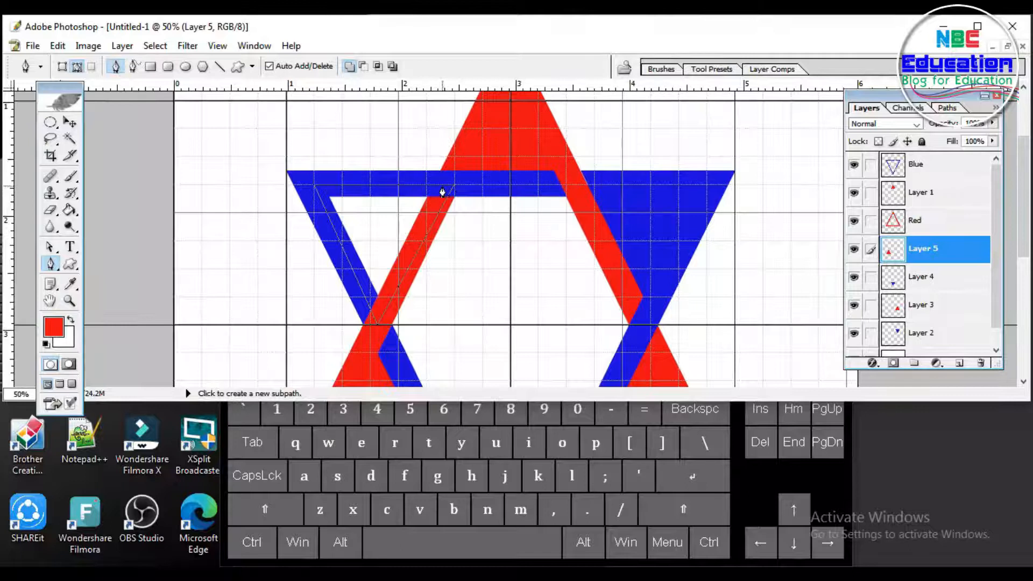
- Add a new layer above Layer 5 and convert the upper-left tip's path into a selection
left_click(959, 364)
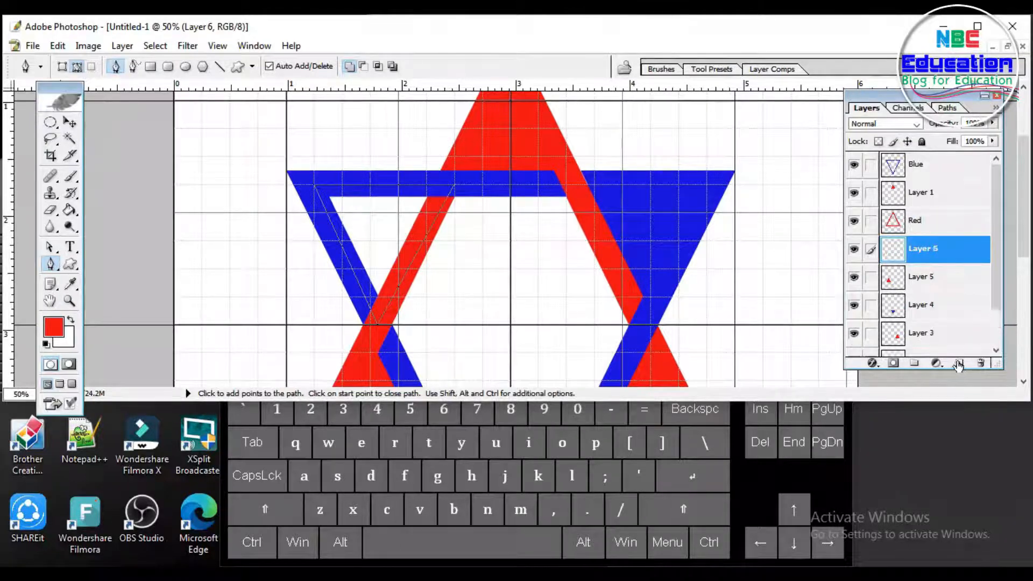
right_click(391, 231)
left_click(447, 299)
left_click(586, 238)
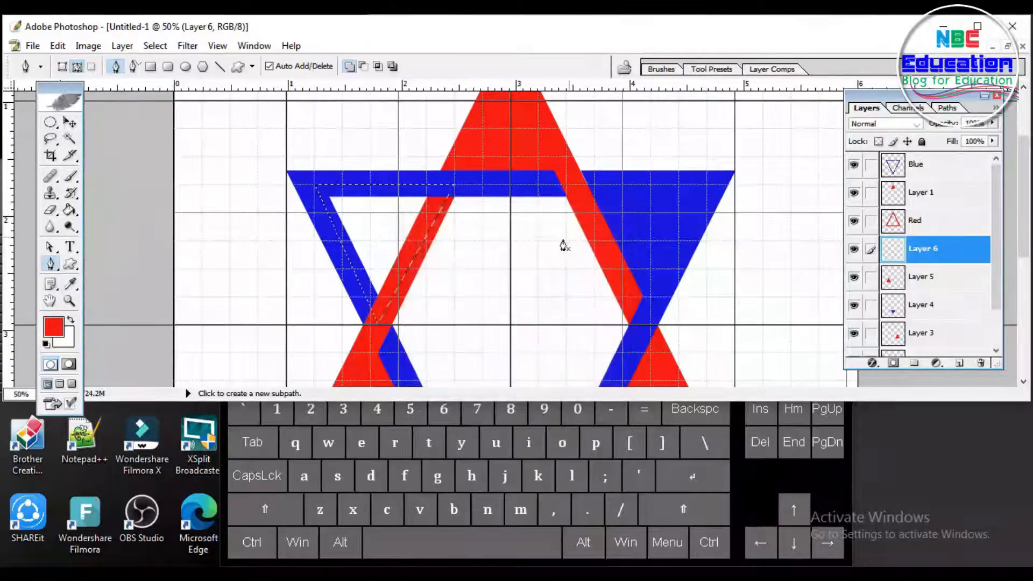
- Fill the upper-left tip's selection on Layer 6 with blue sampled from the blue triangle's left leg, and deselect
left_click(328, 212)
key("g")
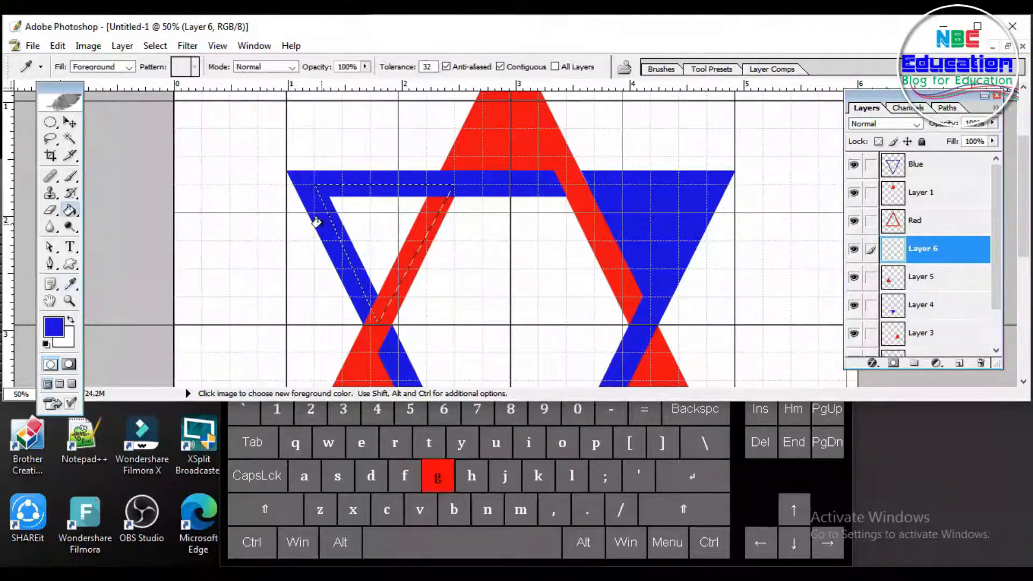
left_click(369, 222)
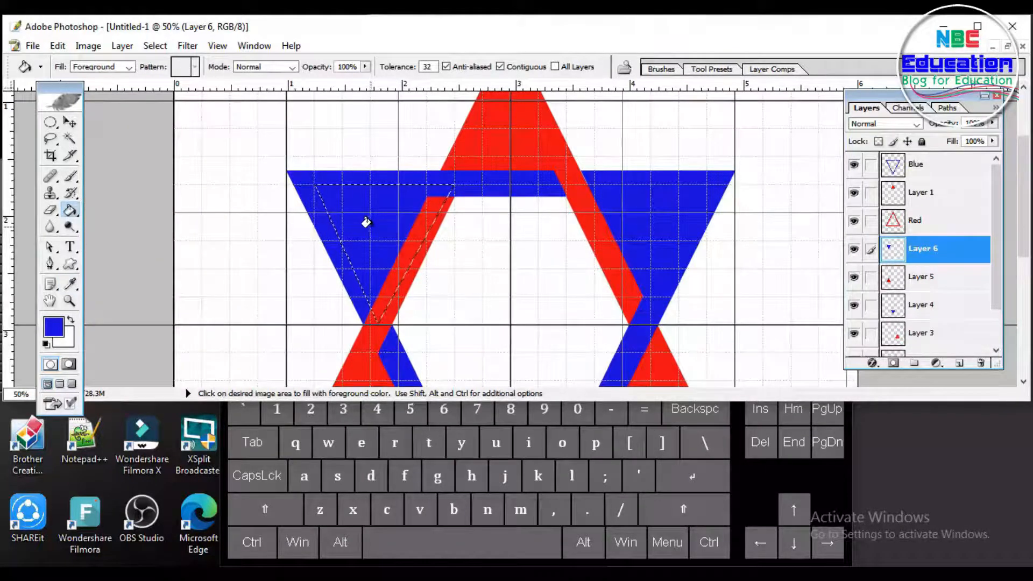
key("ctrl+d")
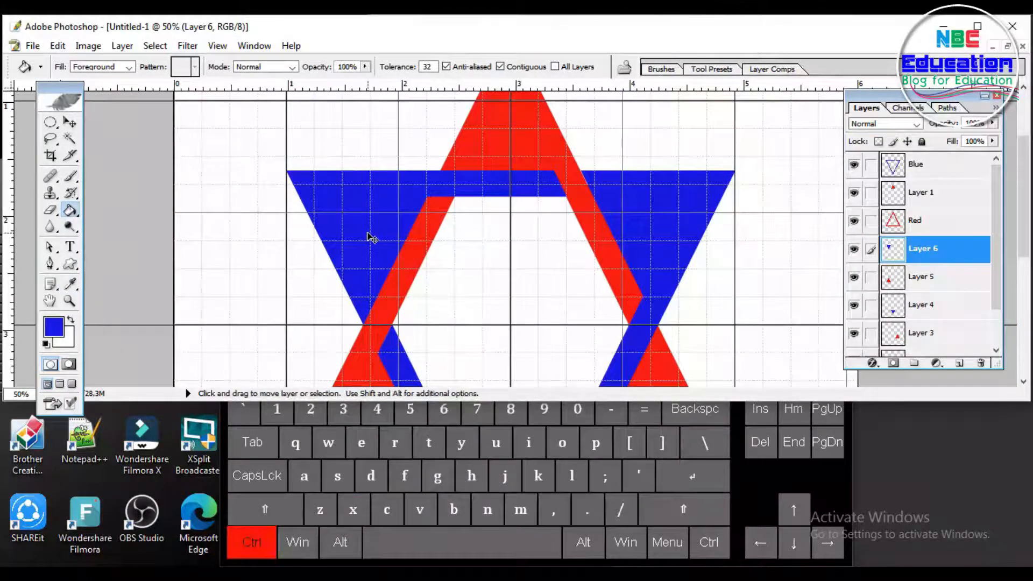
- Hide the white Background layer so the star sits on transparency, and choose the Crop tool
key("ctrl+minus")
key("ctrl+minus")
key("ctrl+minus")
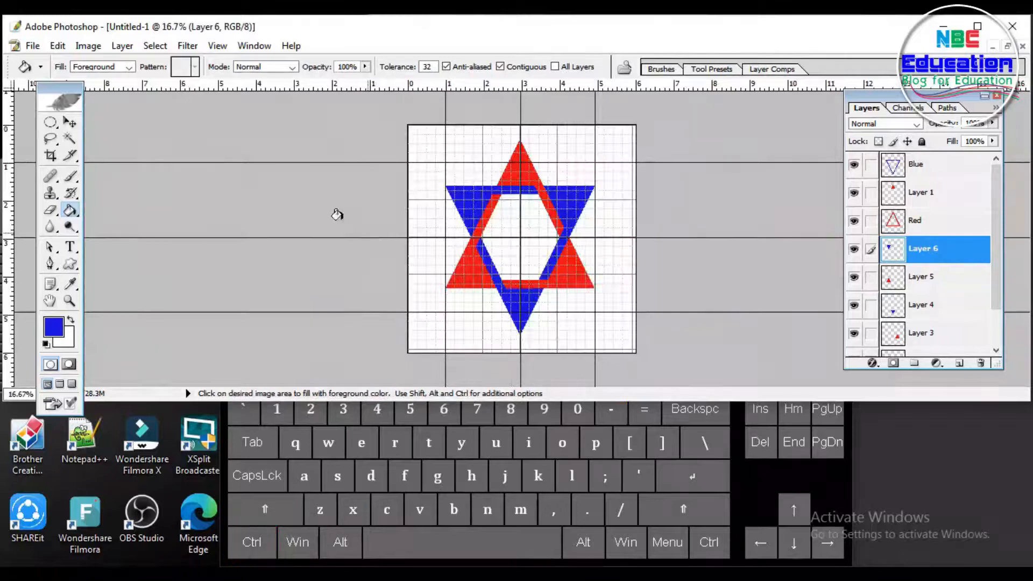
scroll(950, 311, "down", 2)
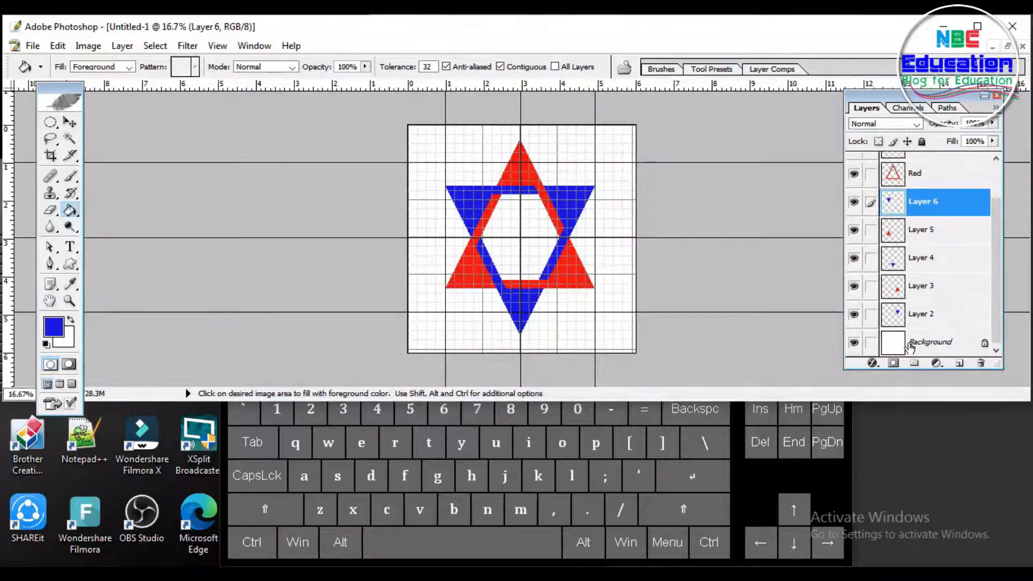
left_click(855, 343)
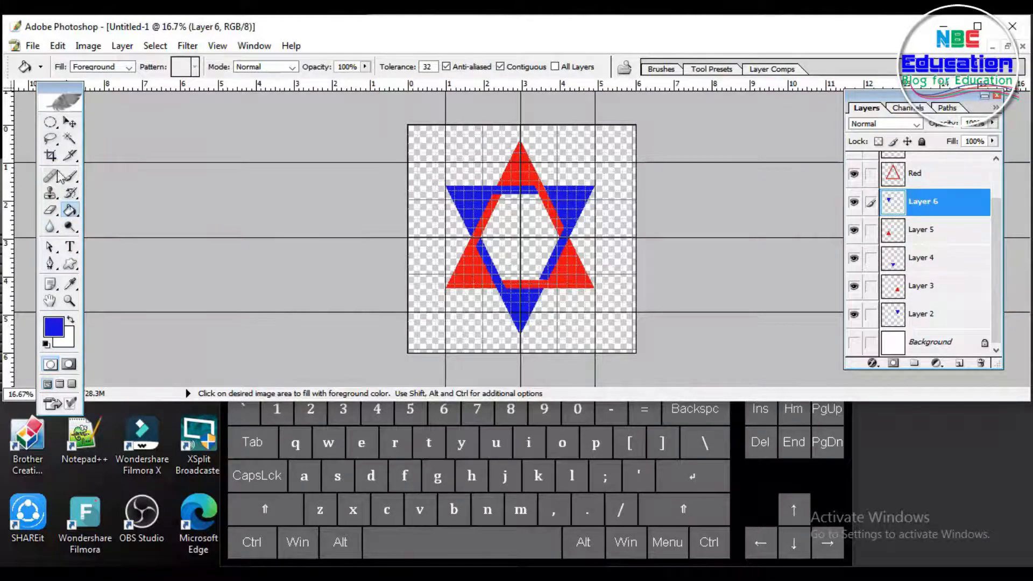
left_click(51, 156)
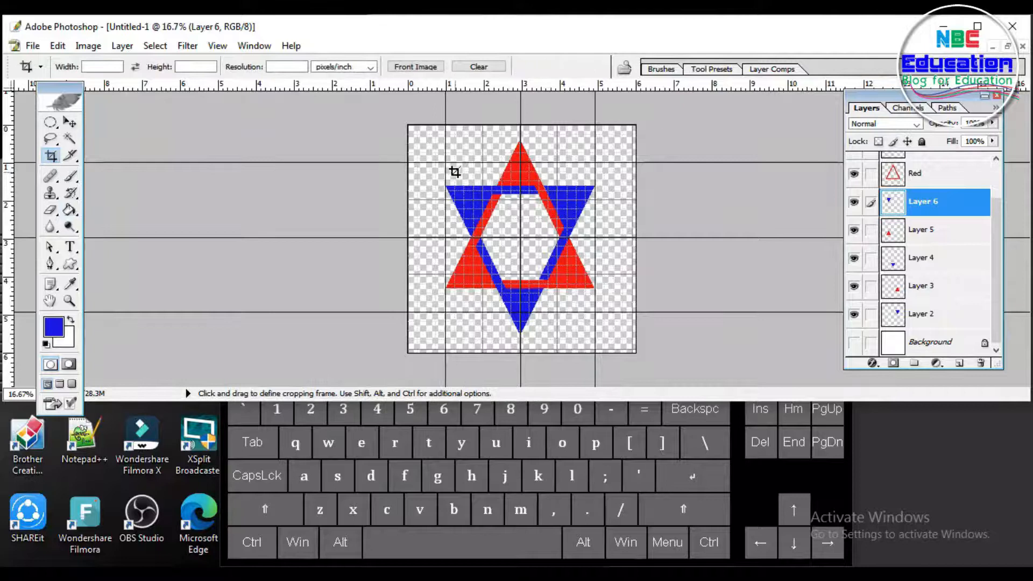
- Save the star with its transparent background to the Desktop as a PNG file named Tu logo
left_click(33, 45)
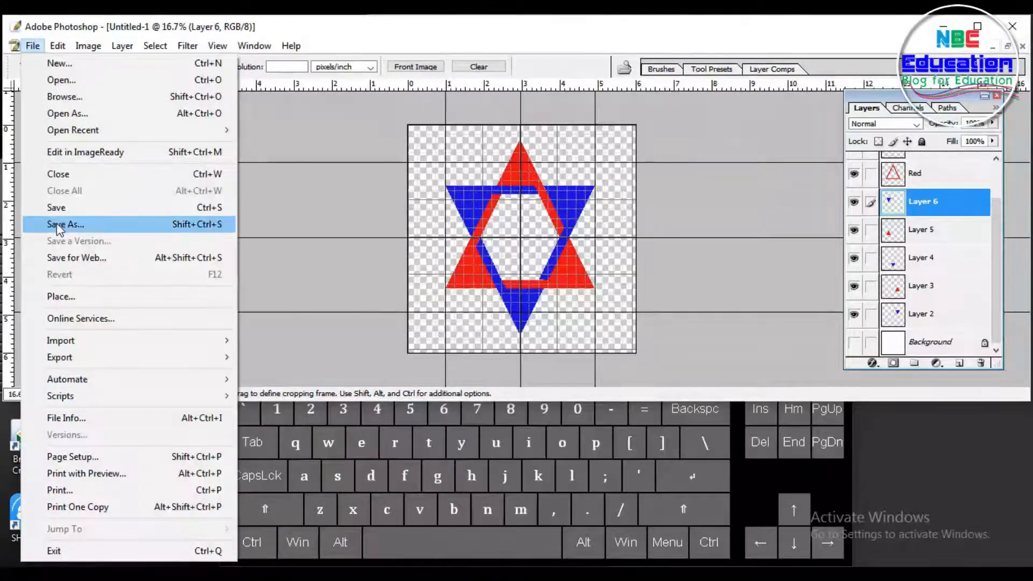
left_click(60, 225)
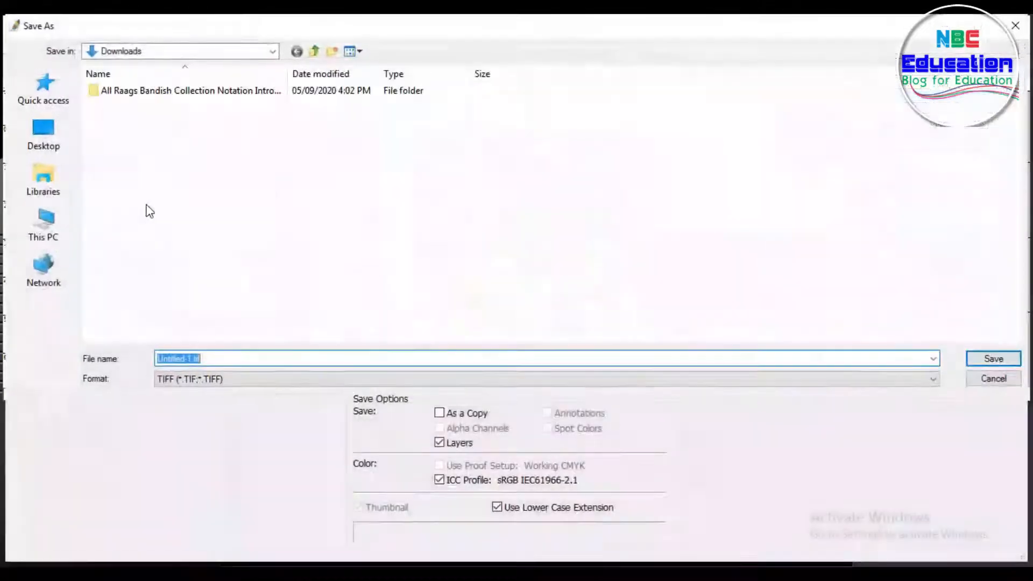
left_click(45, 125)
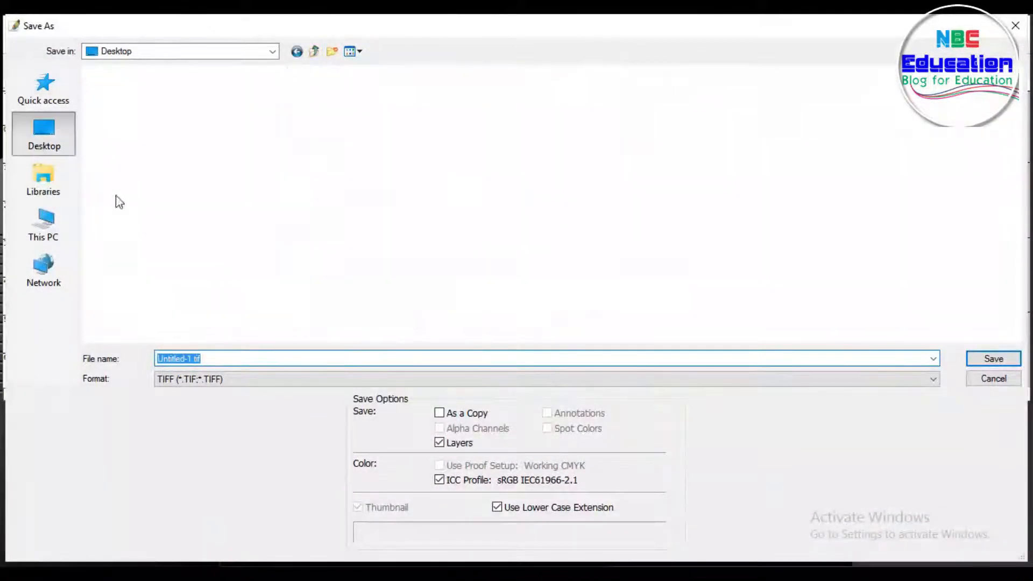
type("T")
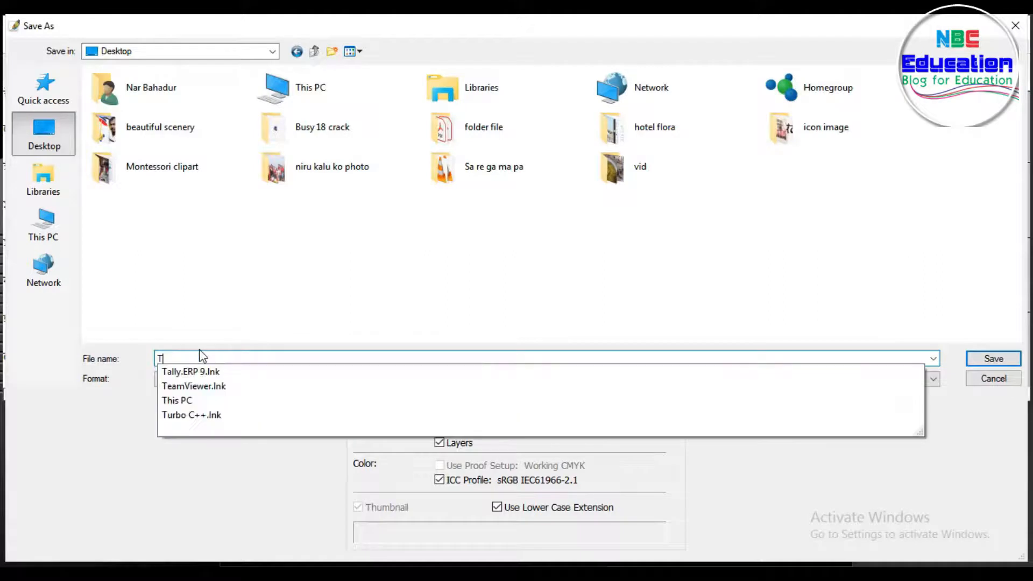
type("u logo")
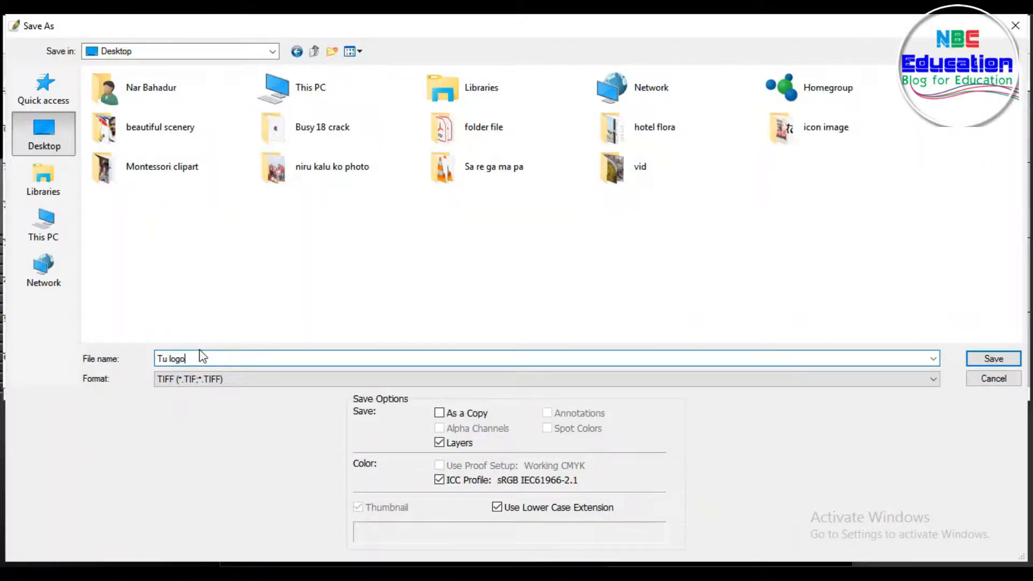
left_click(202, 376)
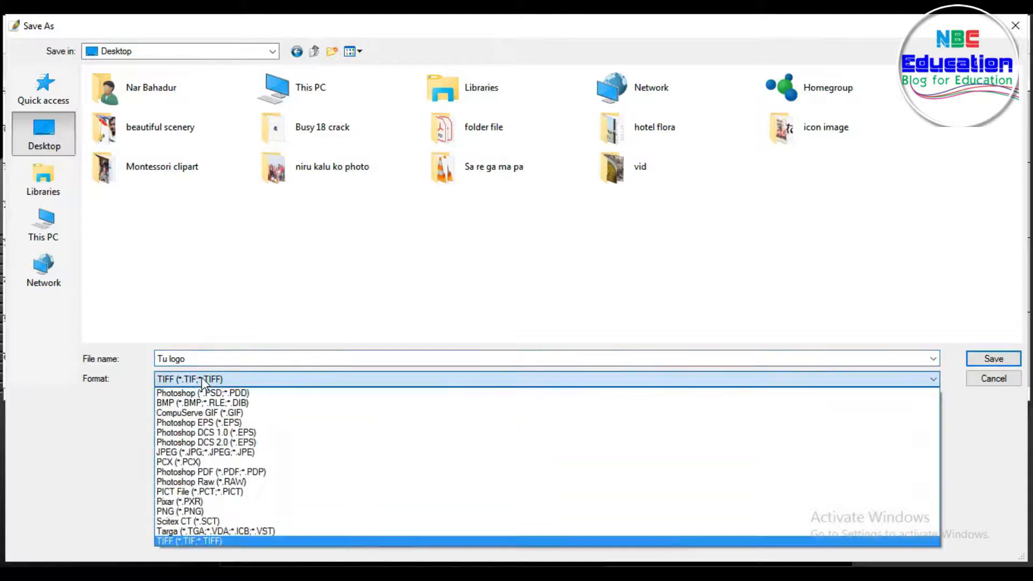
left_click(188, 511)
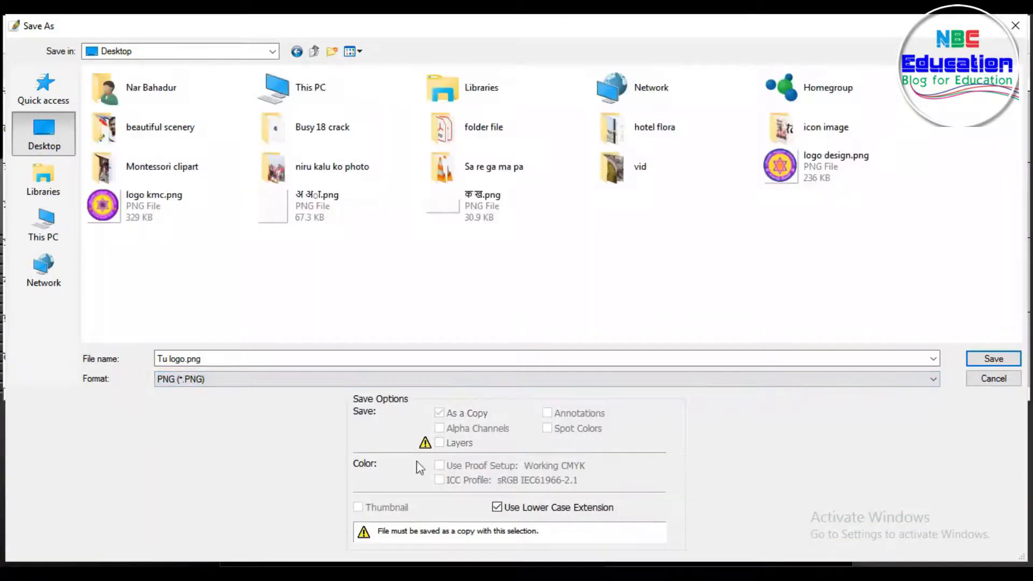
left_click(977, 362)
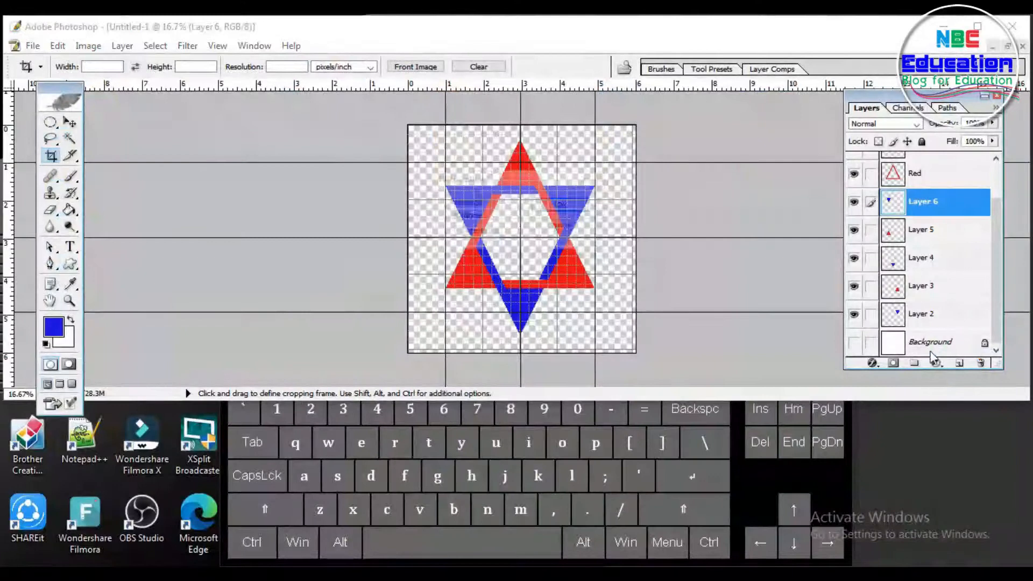
left_click(550, 200)
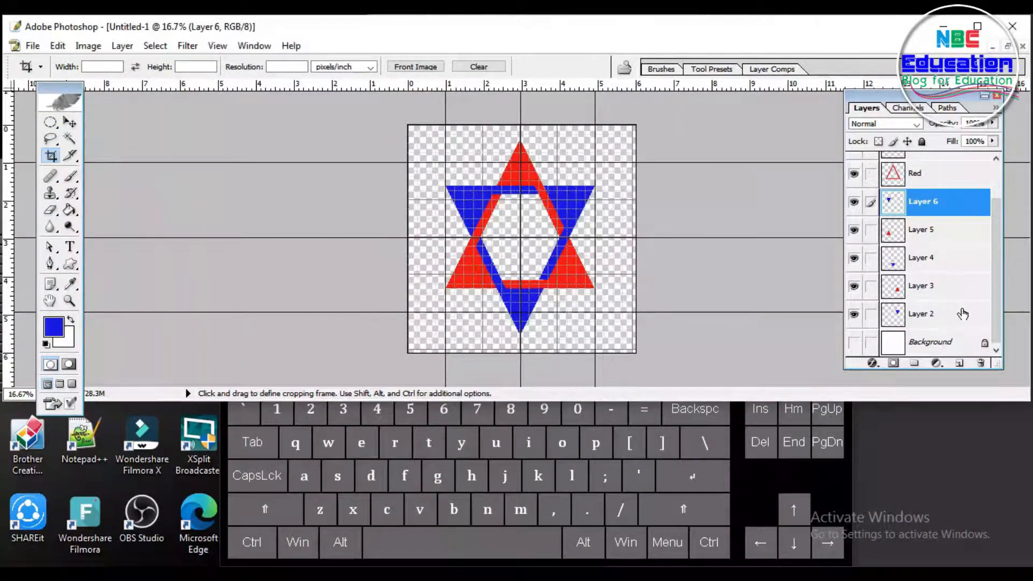
- Show the Windows desktop and preview Tu logo.png in the picture viewer to check the exported star
key("super+d")
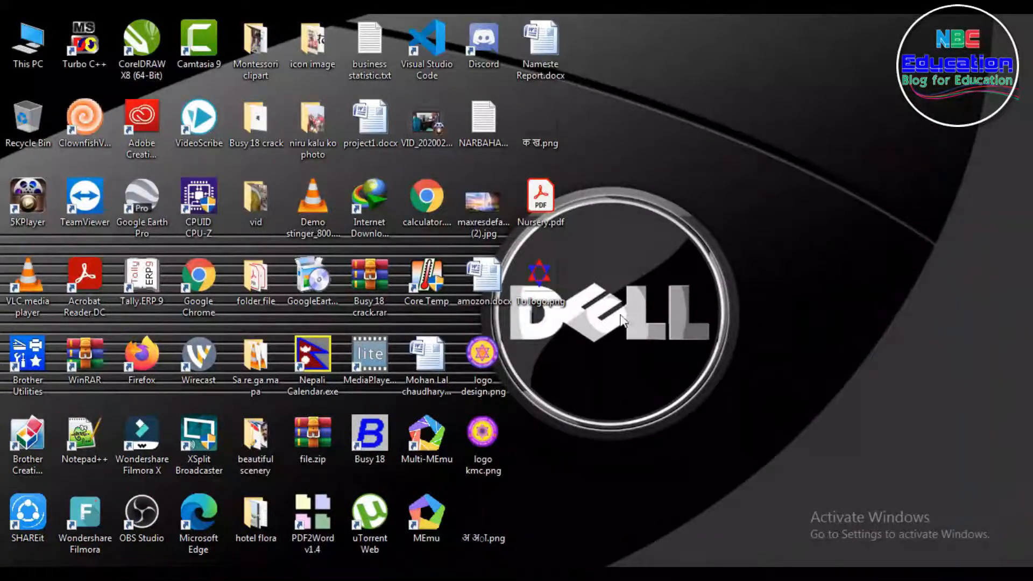
right_click(543, 269)
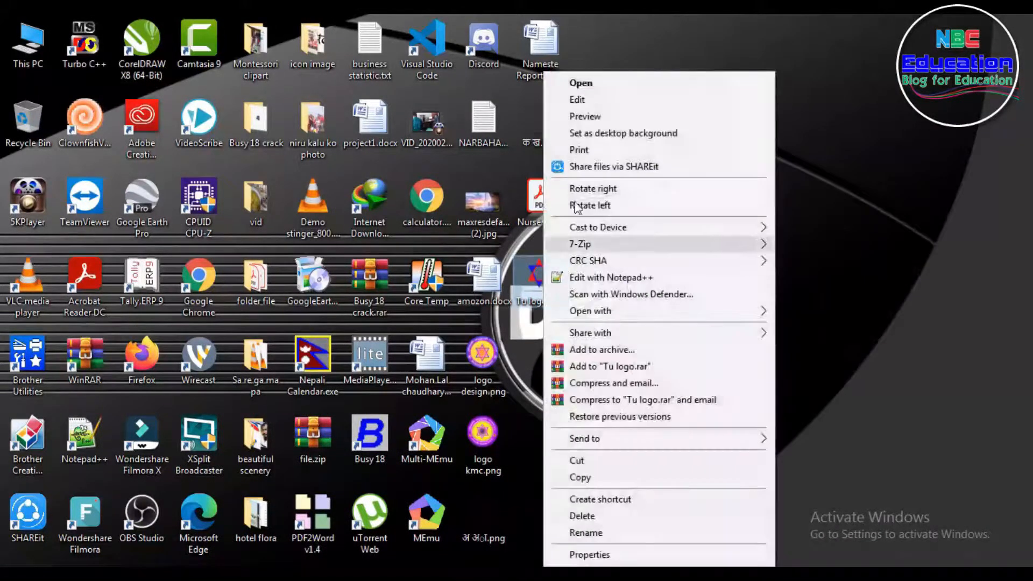
left_click(596, 116)
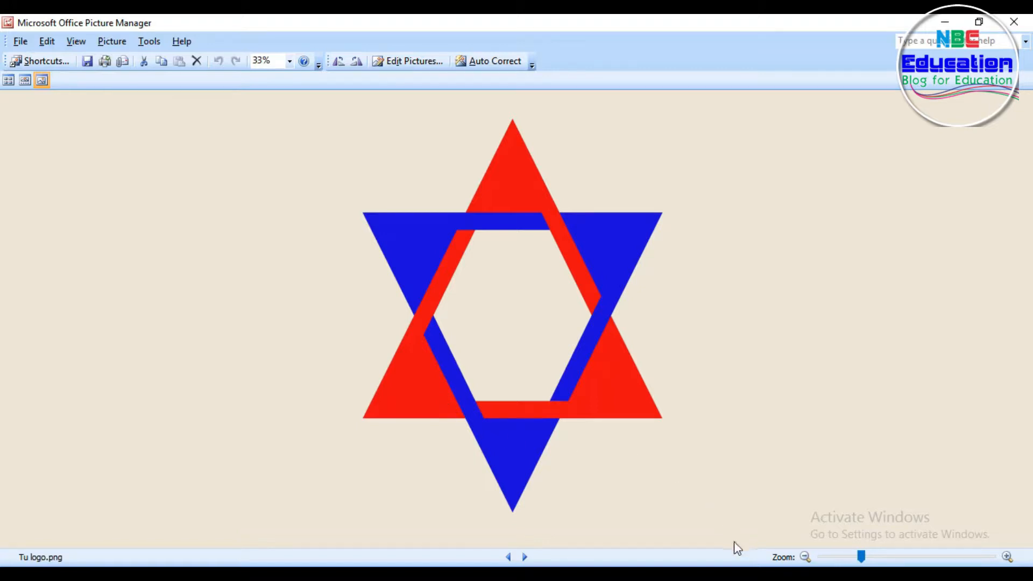
mouse_move(724, 574)
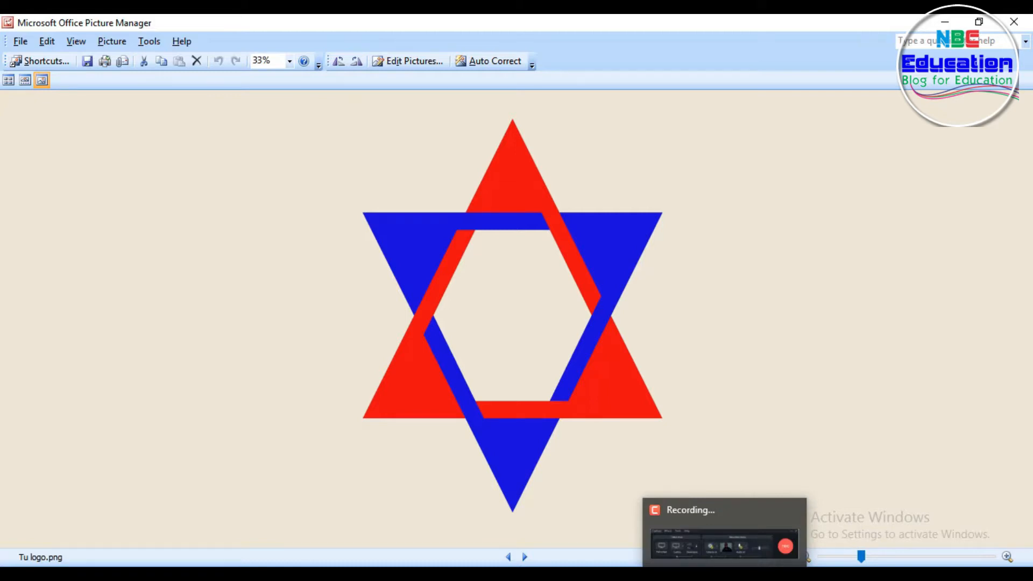